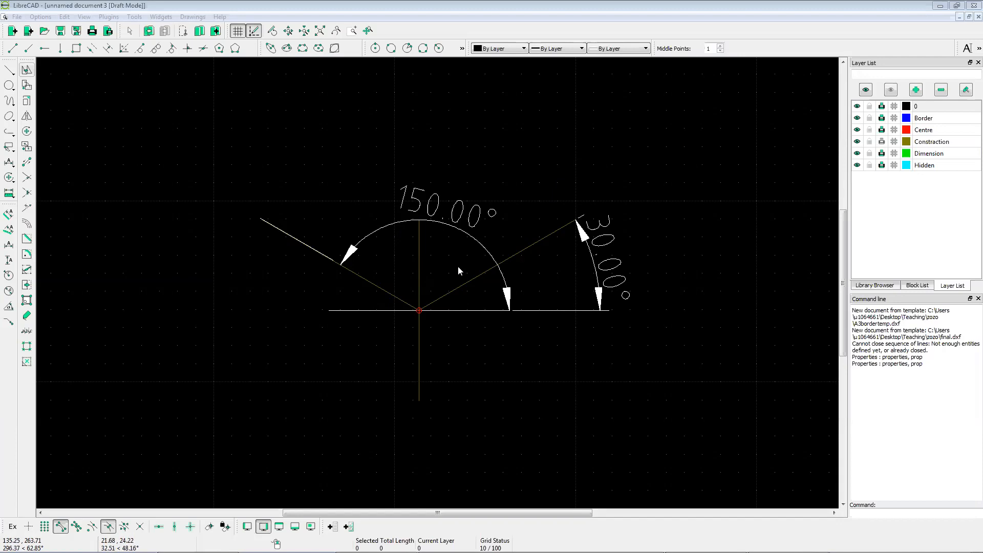
pyautogui.click(462, 257)
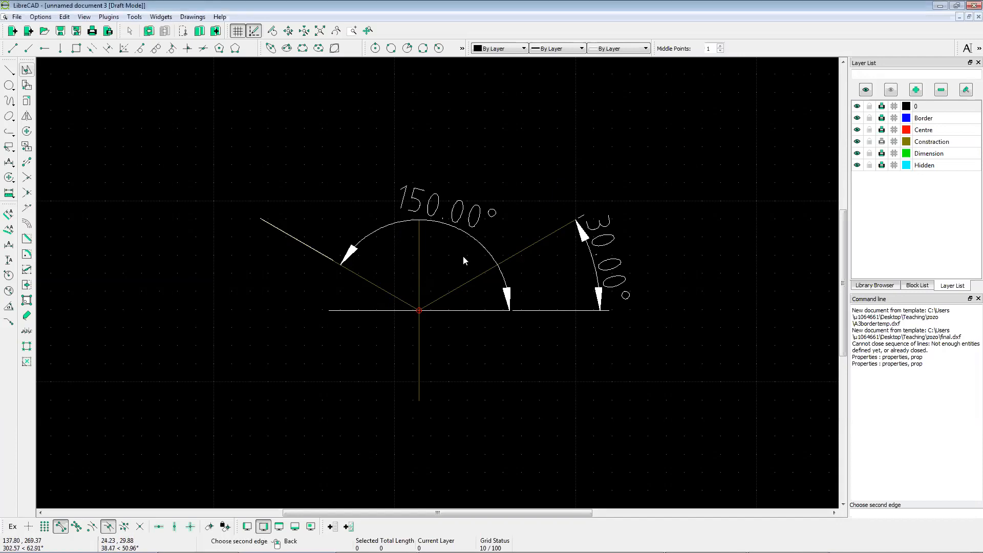
pyautogui.scroll(-2, 462, 256)
pyautogui.scroll(3, 452, 253)
pyautogui.click(475, 272)
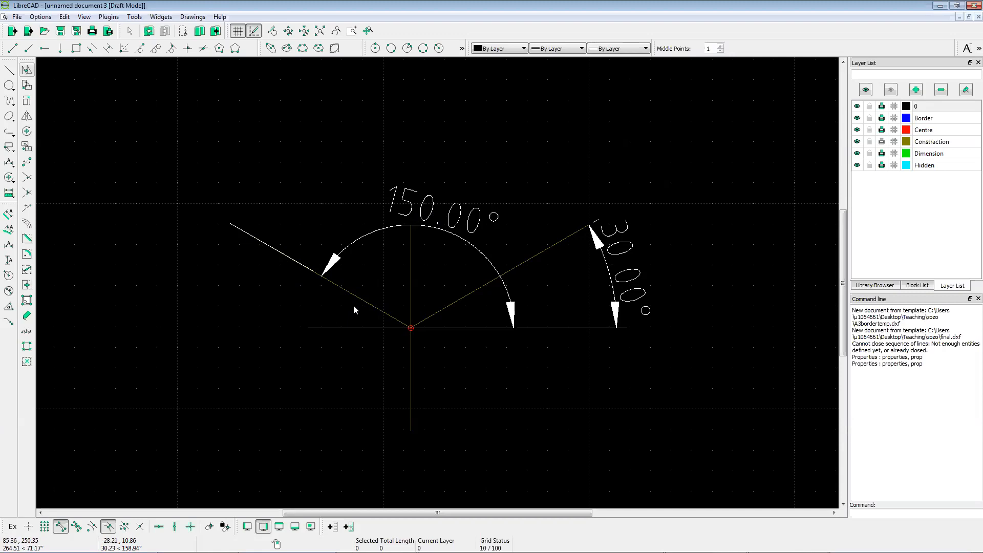
pyautogui.scroll(-1, 384, 300)
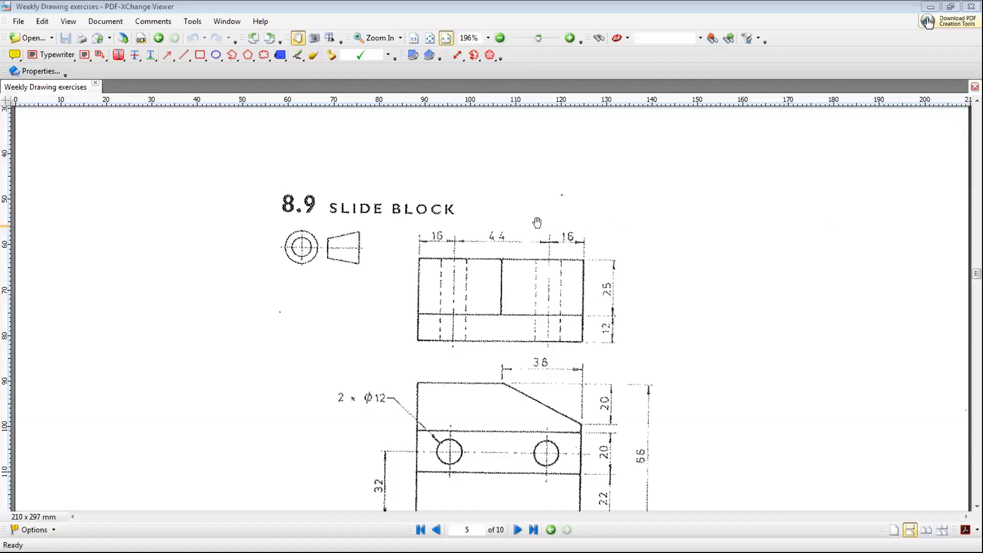
# Step: Switch to PDF-XChange Viewer and examine both views and dimensions of the 8.9 Slide Block exercise
pyautogui.moveTo(538, 235); pyautogui.dragTo(539, 220)
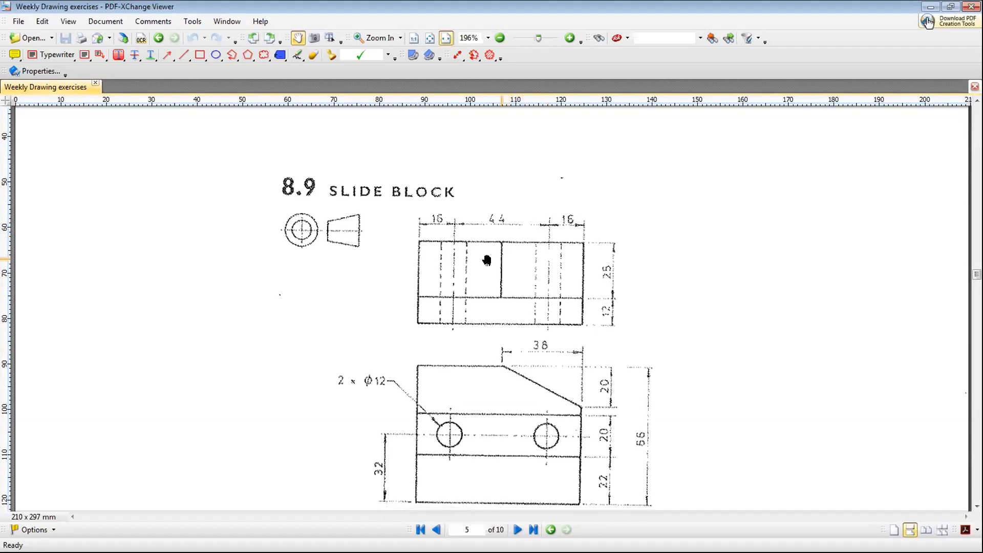
pyautogui.moveTo(496, 279); pyautogui.dragTo(495, 266)
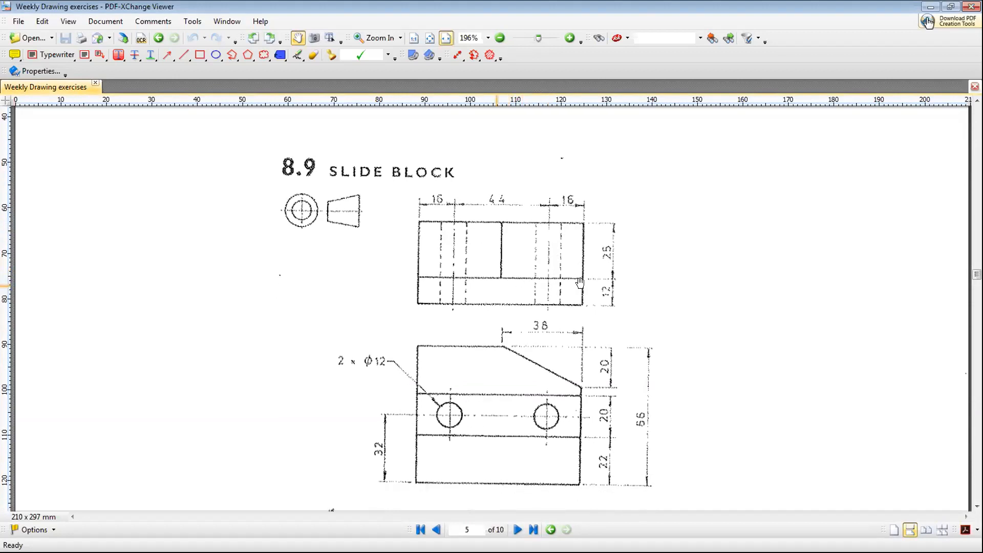
pyautogui.moveTo(570, 389); pyautogui.dragTo(561, 374)
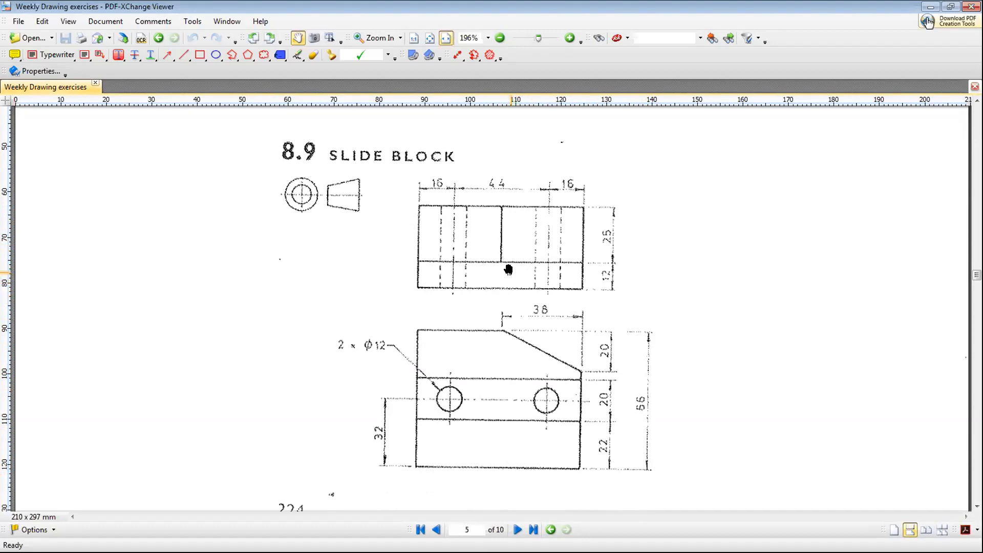
pyautogui.moveTo(509, 270); pyautogui.dragTo(508, 261)
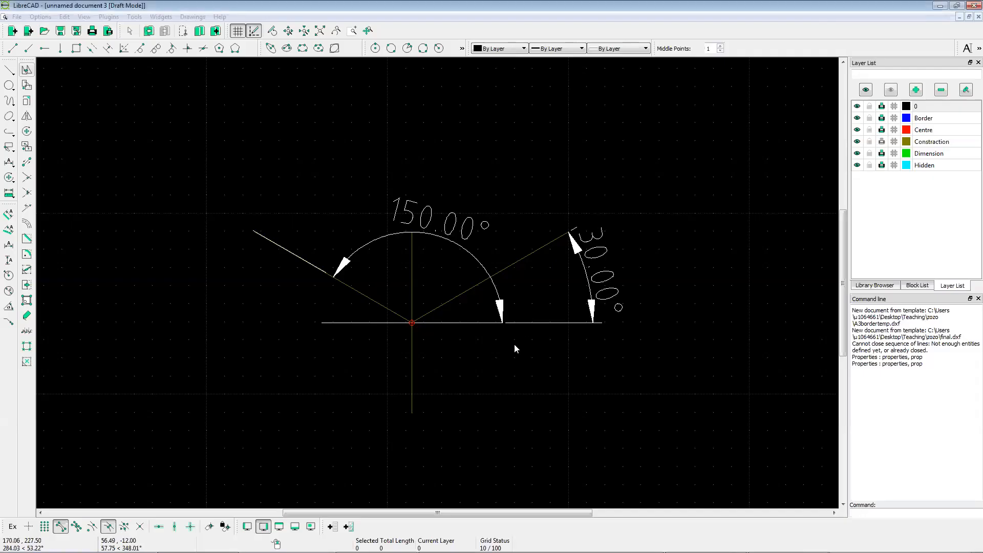
# Step: Switch back to LibreCAD and change the current drawing's grid from orthogonal to isometric
pyautogui.scroll(-8, 501, 335)
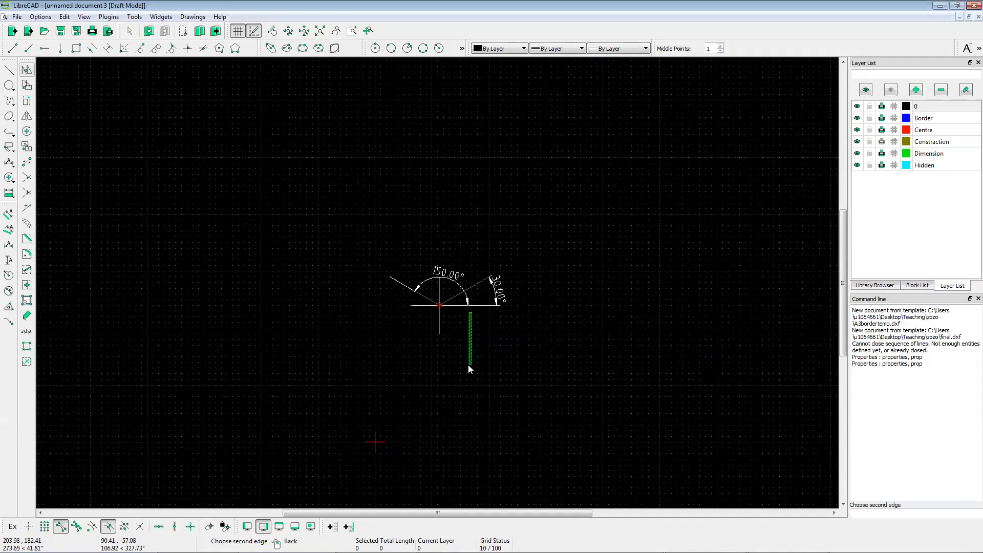
pyautogui.scroll(4, 468, 365)
pyautogui.moveTo(465, 346); pyautogui.dragTo(468, 339)
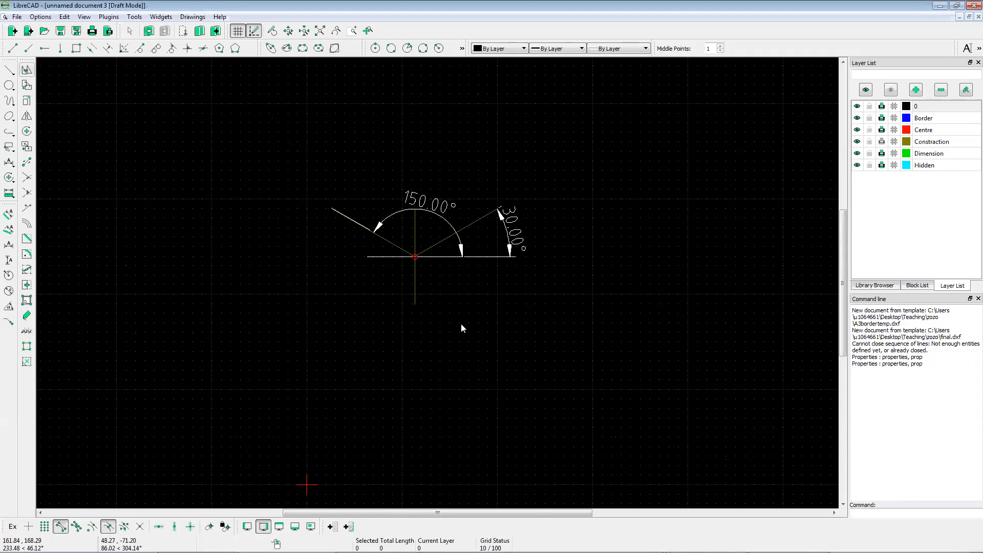
pyautogui.scroll(1, 461, 324)
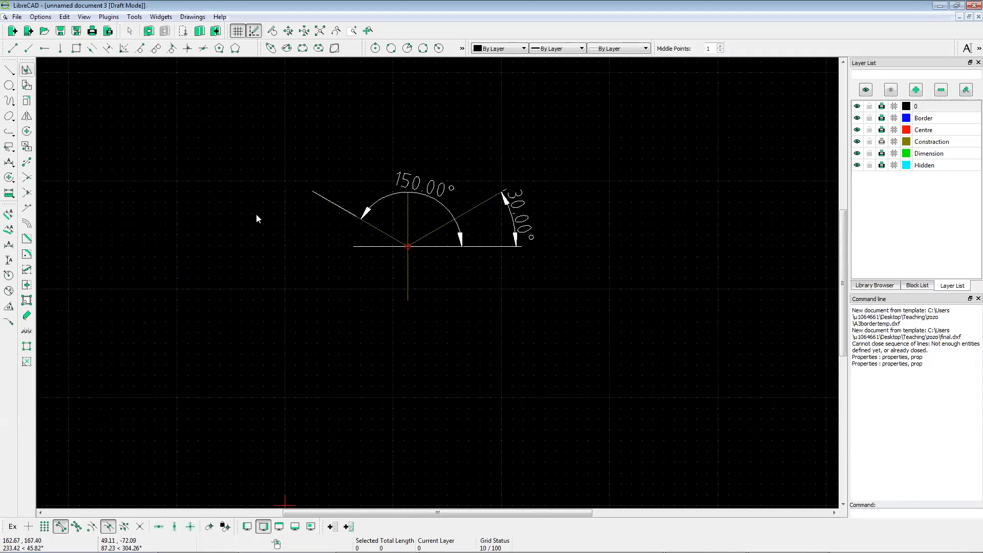
pyautogui.click(40, 17)
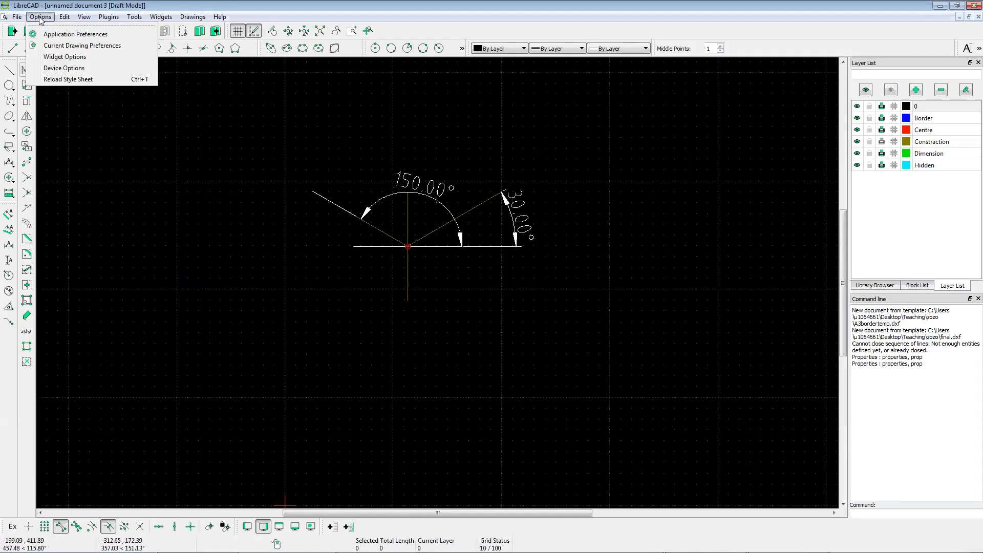
pyautogui.click(105, 47)
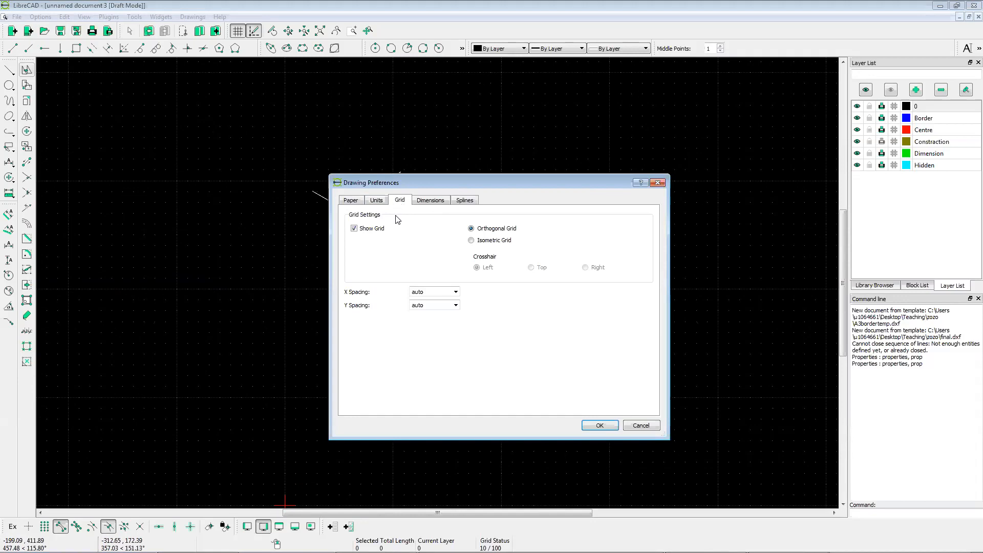
pyautogui.moveTo(437, 181); pyautogui.dragTo(352, 106)
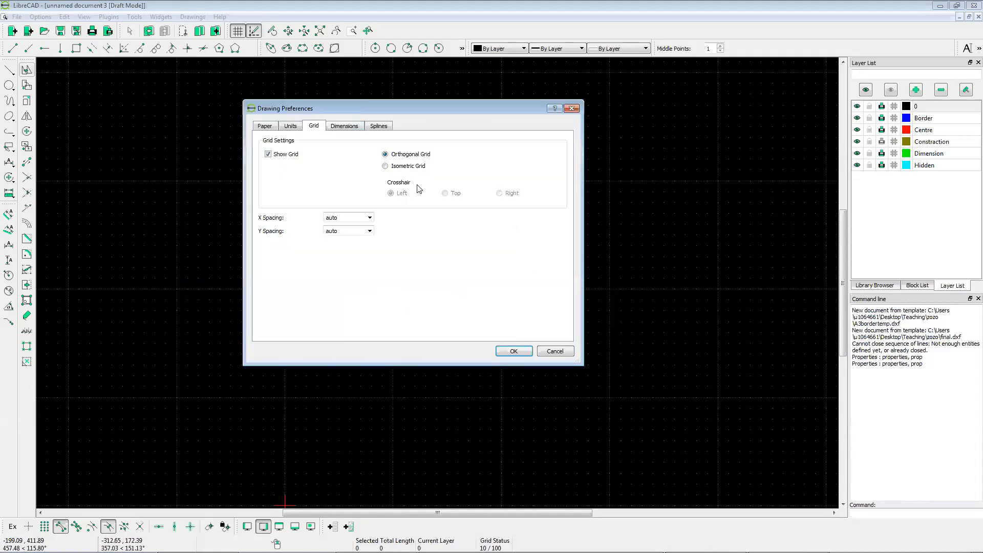
pyautogui.click(385, 166)
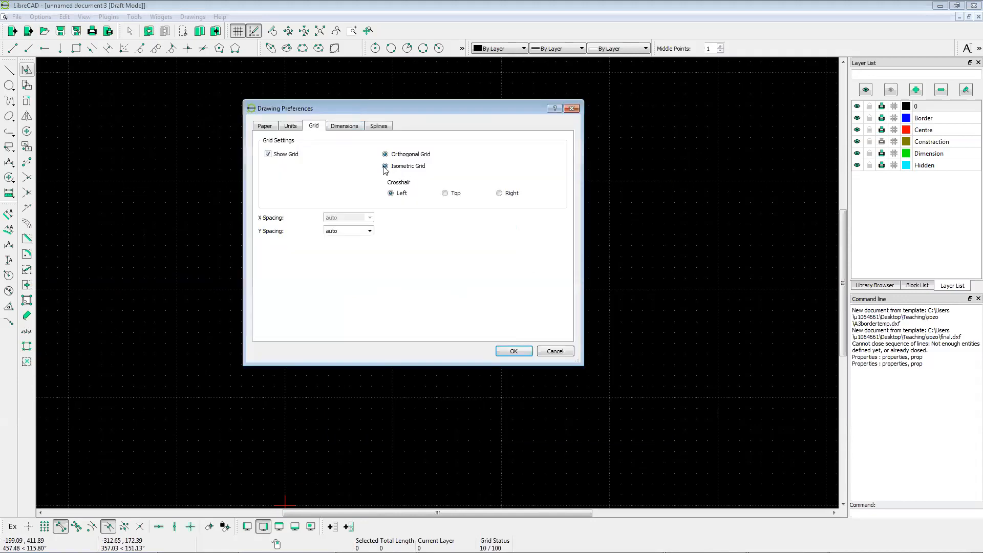
pyautogui.click(513, 352)
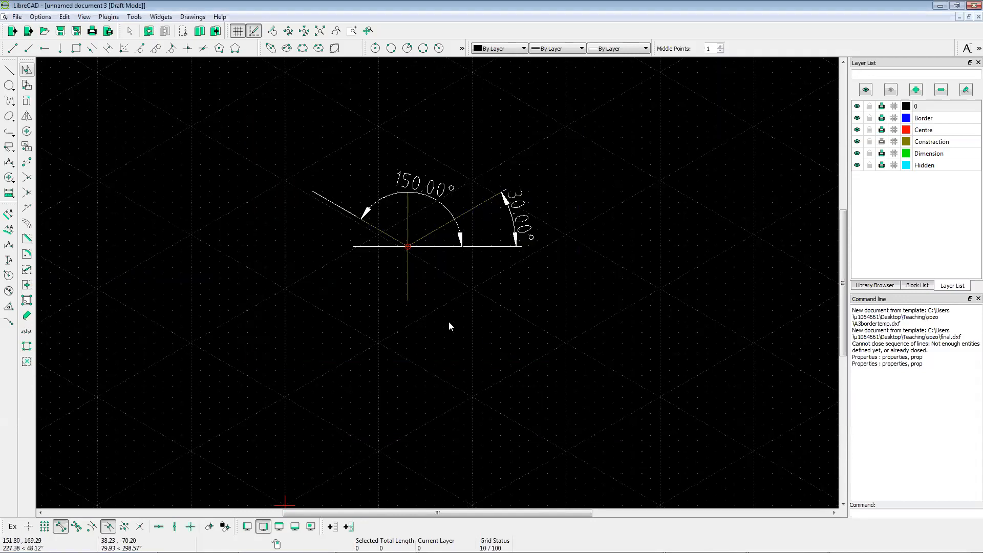
# Step: Delete all the example lines together with their 150° and 30° angle dimensions
pyautogui.scroll(-2, 448, 321)
pyautogui.scroll(-2, 445, 238)
pyautogui.scroll(3, 412, 211)
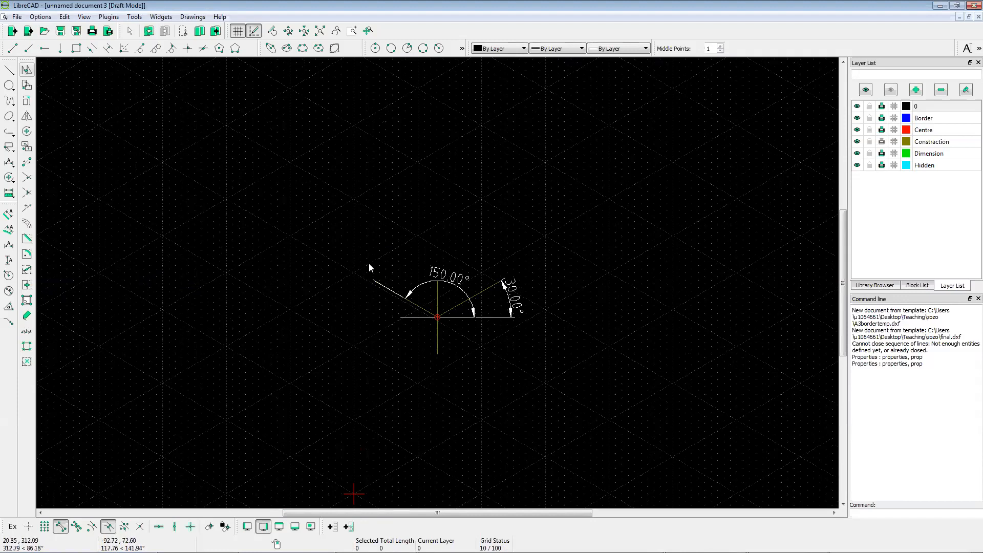
pyautogui.scroll(2, 428, 294)
pyautogui.scroll(-2, 427, 291)
pyautogui.moveTo(349, 248); pyautogui.dragTo(591, 371)
pyautogui.press('Delete')
# Step: Draw an angled line at 30° with a length of 100, placed by its start point in the empty drawing area
pyautogui.scroll(-1, 429, 267)
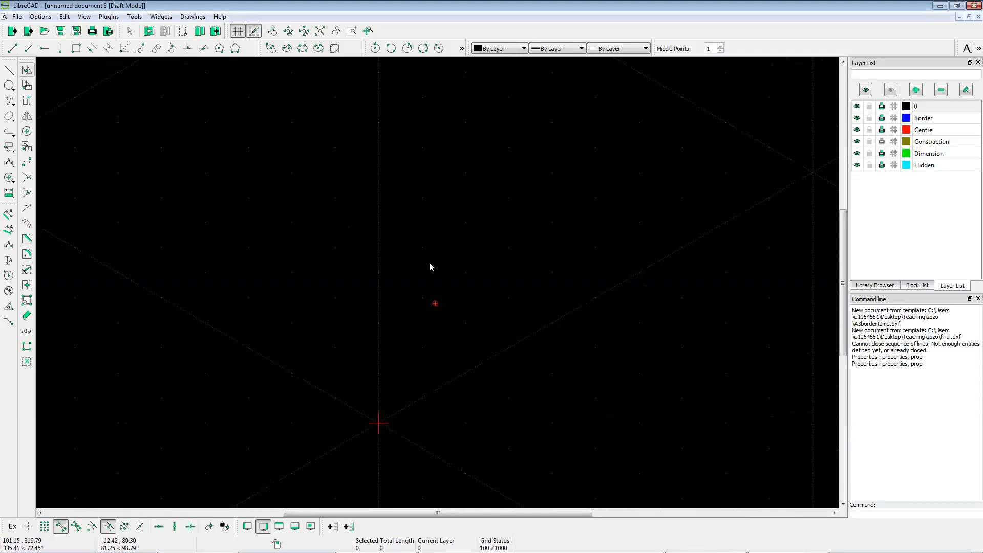
pyautogui.scroll(2, 430, 267)
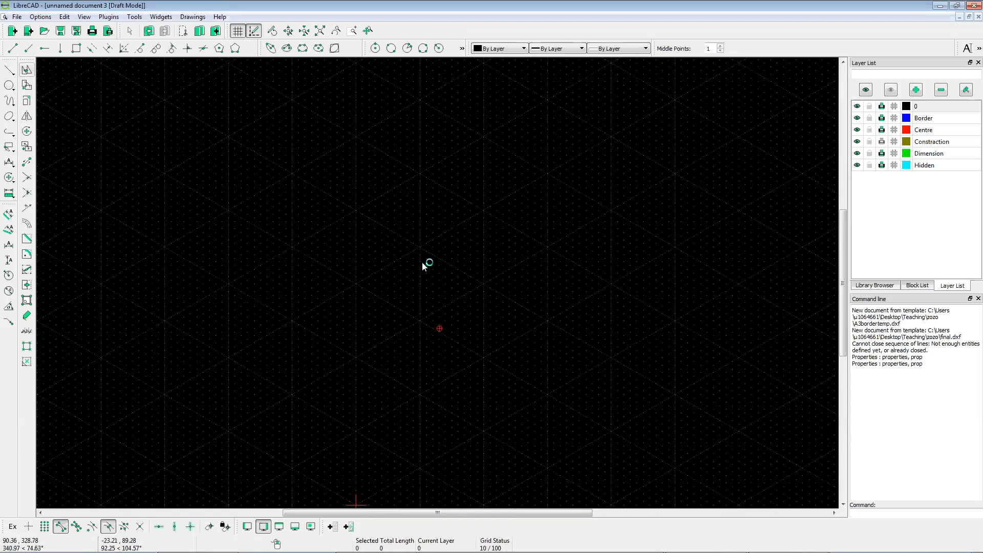
pyautogui.scroll(-1, 430, 273)
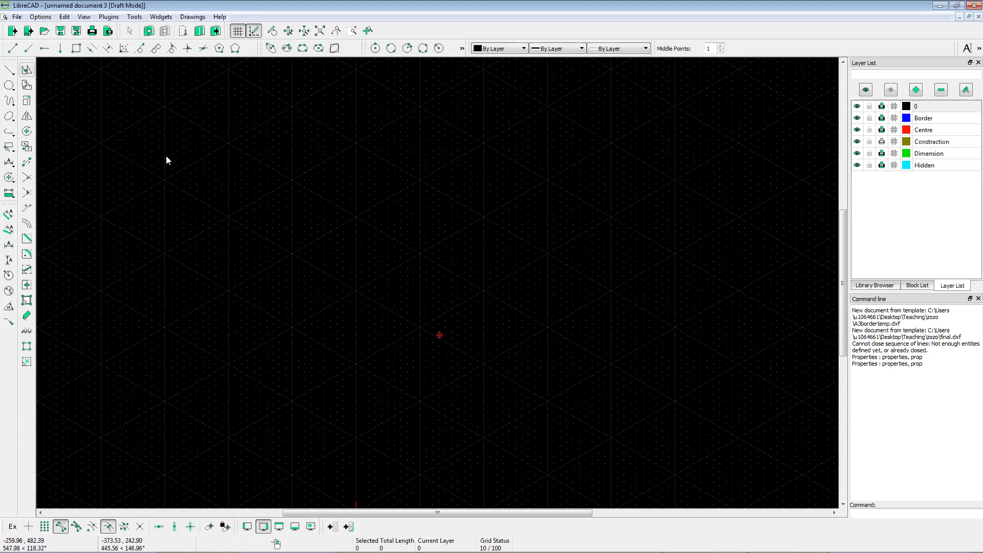
pyautogui.click(29, 51)
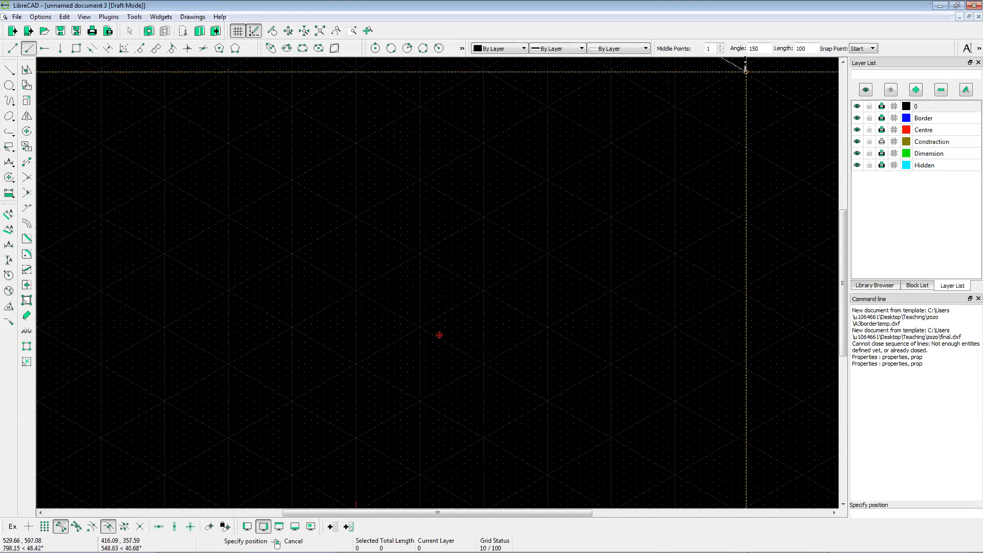
pyautogui.click(763, 48)
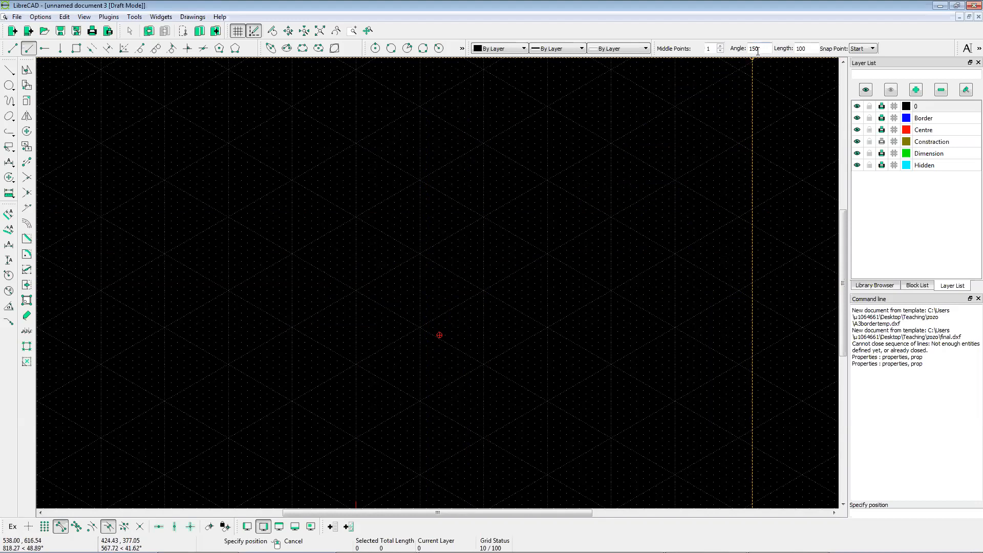
pyautogui.moveTo(764, 47); pyautogui.dragTo(746, 49)
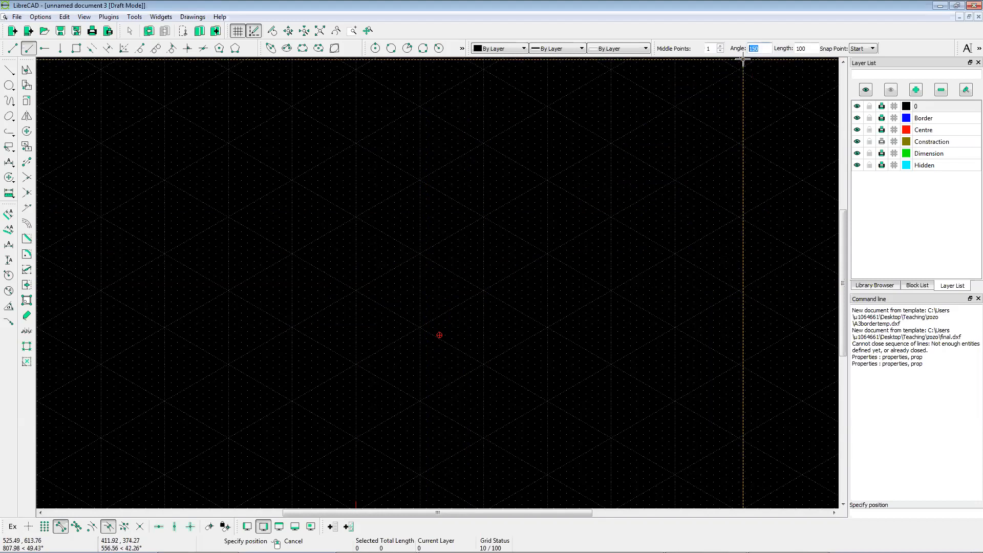
pyautogui.write('30')
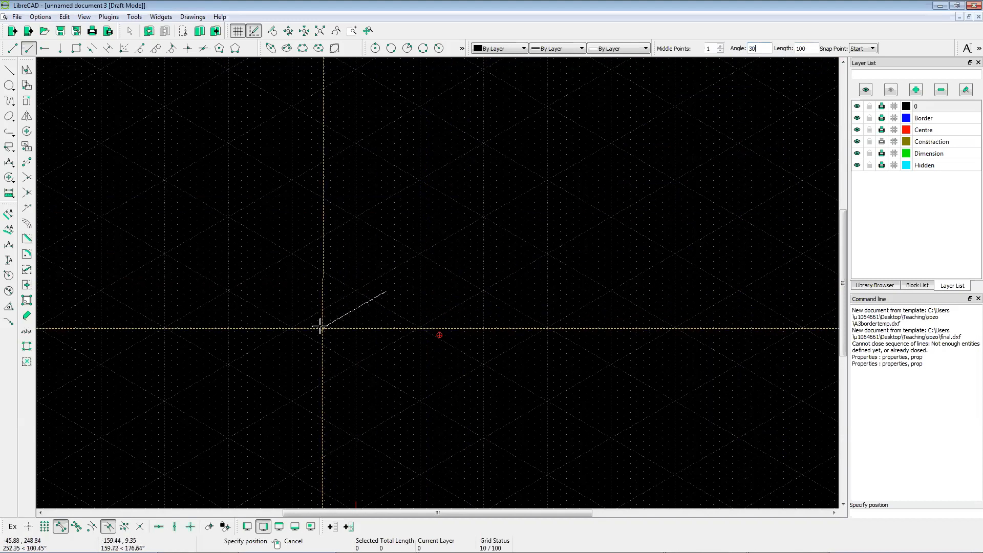
pyautogui.click(324, 307)
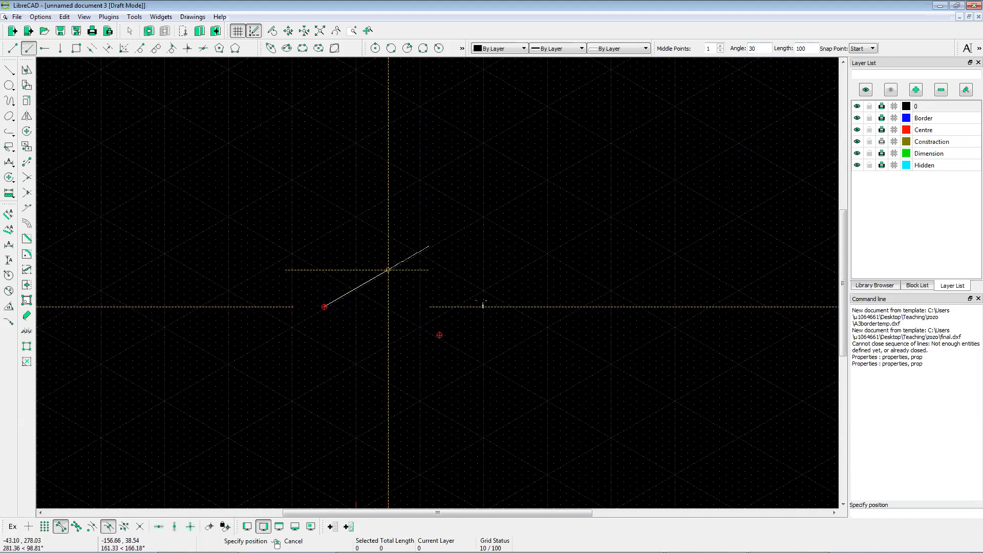
pyautogui.rightClick(320, 326)
# Step: Turn off middle-point snapping and draw a vertical line of length 100 upward from each end of the 30° line
pyautogui.scroll(-3, 390, 294)
pyautogui.scroll(2, 383, 304)
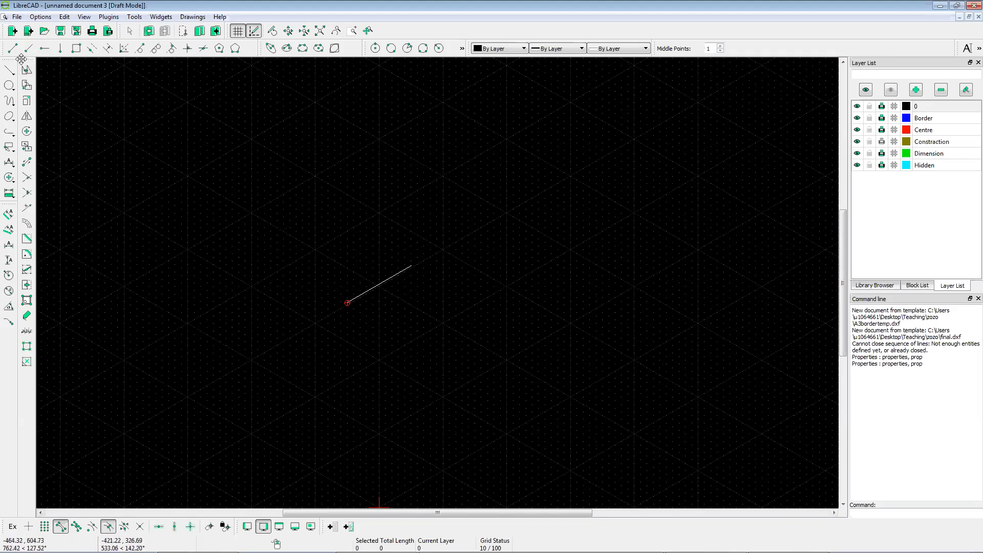
pyautogui.click(60, 49)
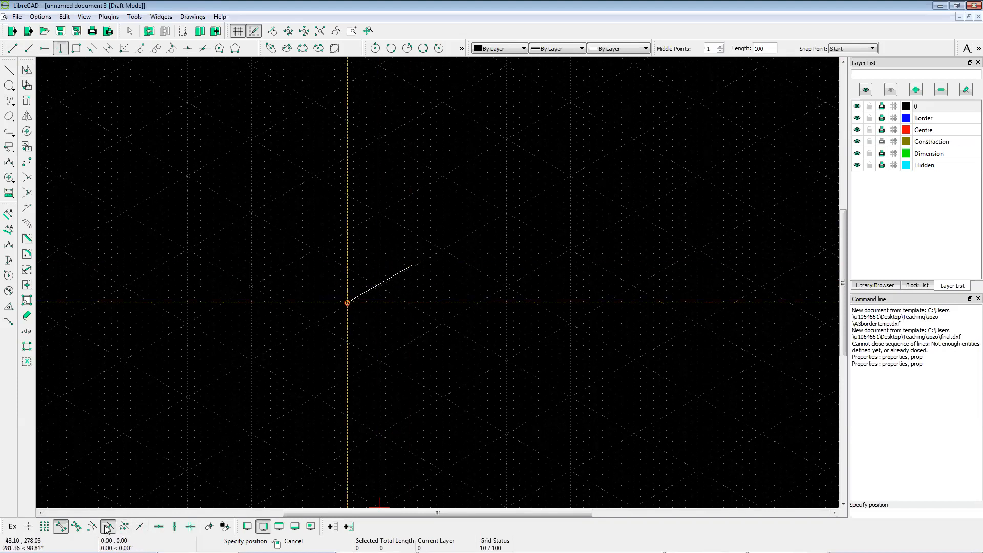
pyautogui.click(60, 527)
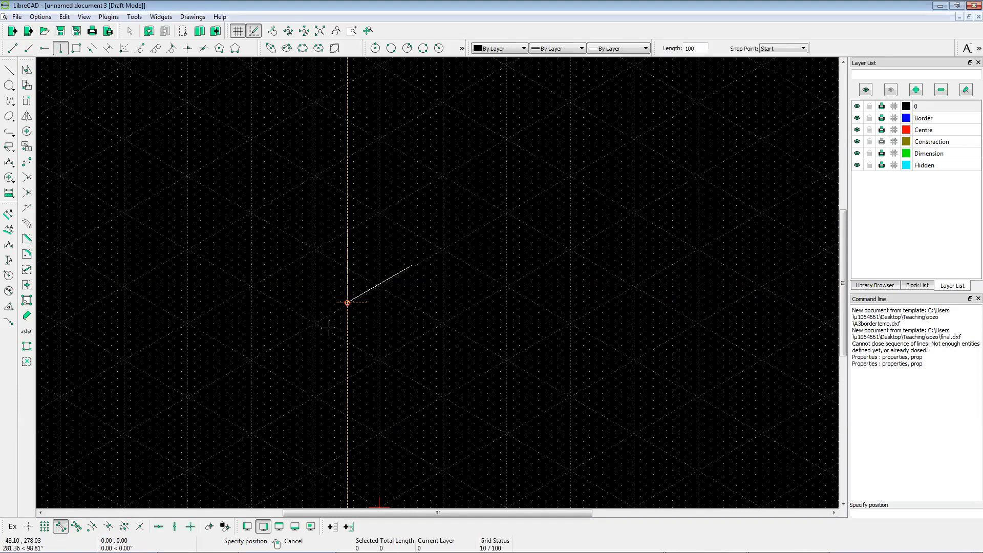
pyautogui.click(410, 266)
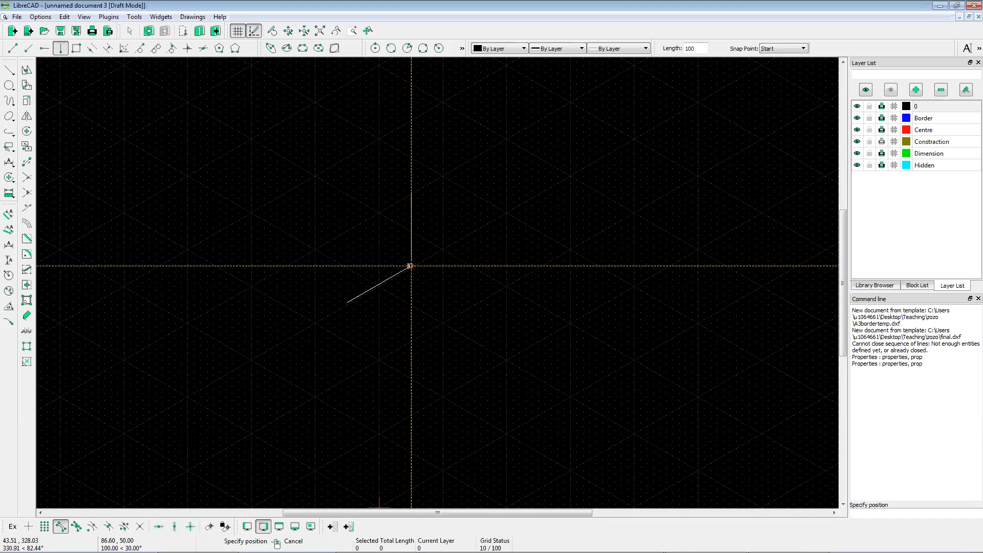
pyautogui.click(348, 303)
pyautogui.rightClick(347, 302)
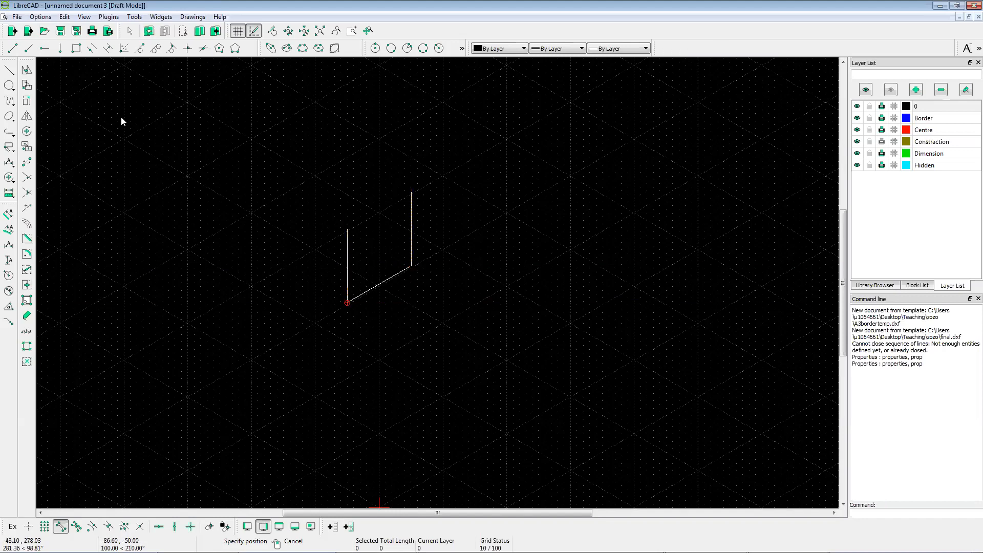
# Step: Close the isometric face with a two-point line joining the upper ends of the two vertical lines
pyautogui.click(13, 49)
pyautogui.click(347, 229)
pyautogui.click(406, 194)
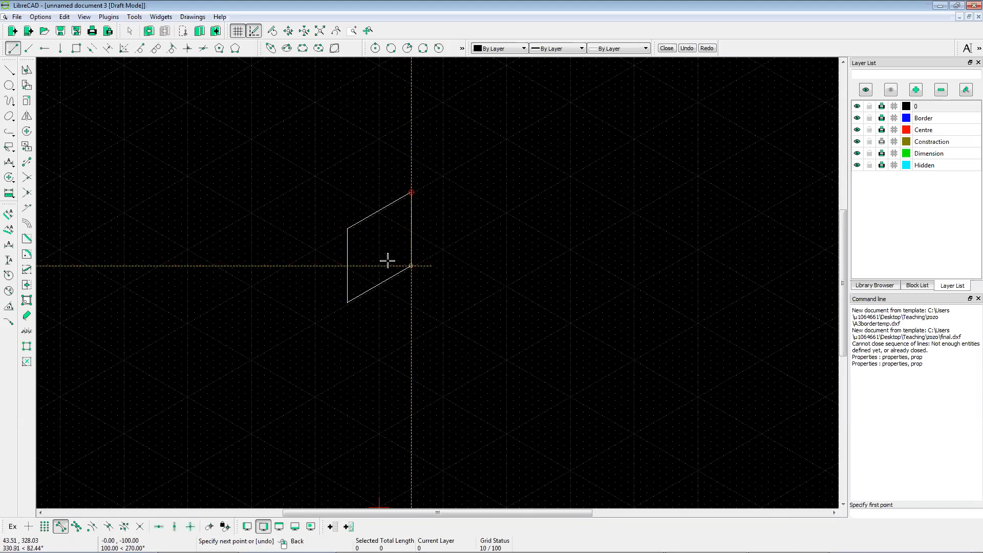
pyautogui.rightClick(366, 248)
pyautogui.scroll(-2, 364, 244)
pyautogui.scroll(5, 367, 236)
pyautogui.scroll(-4, 437, 320)
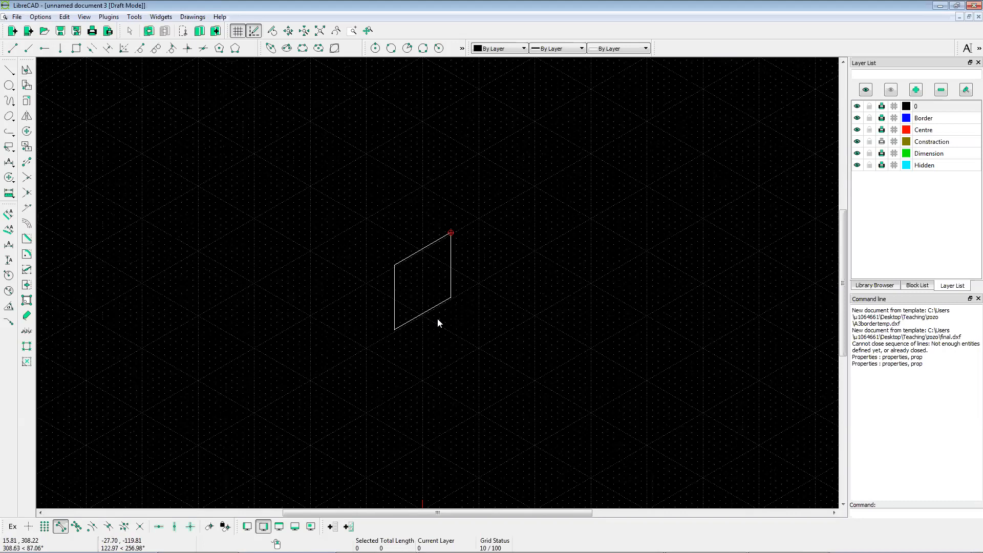
pyautogui.scroll(1, 487, 346)
pyautogui.scroll(1, 428, 273)
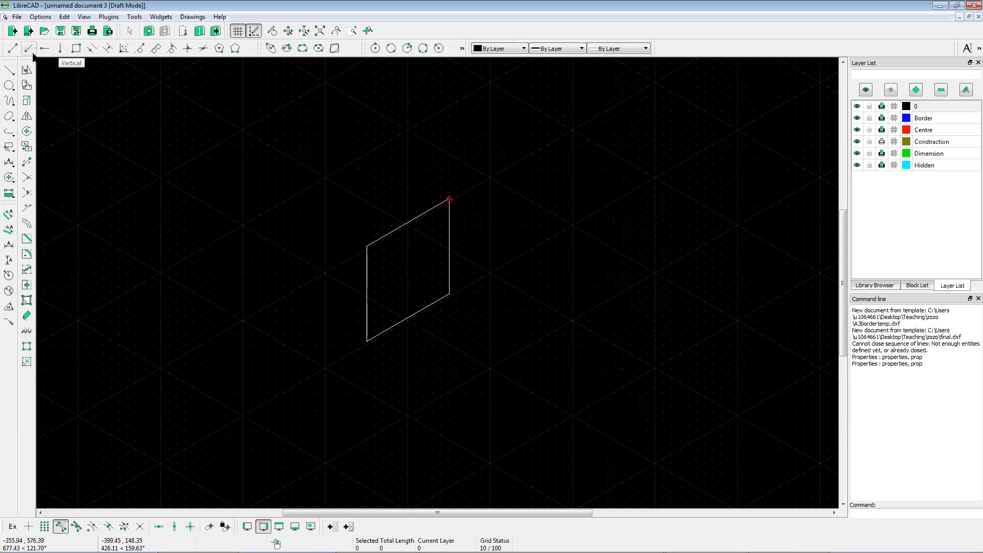
pyautogui.scroll(-1, 432, 281)
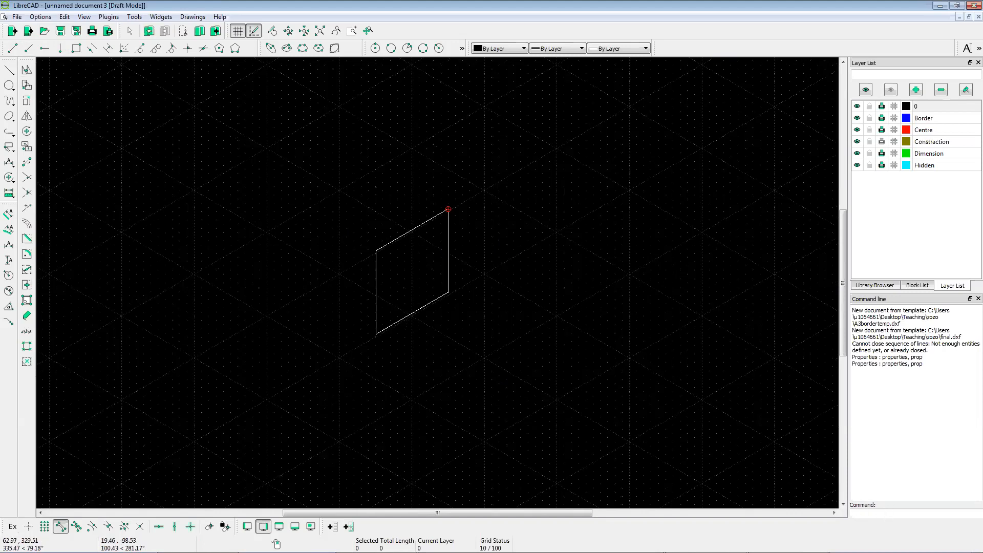
pyautogui.click(13, 50)
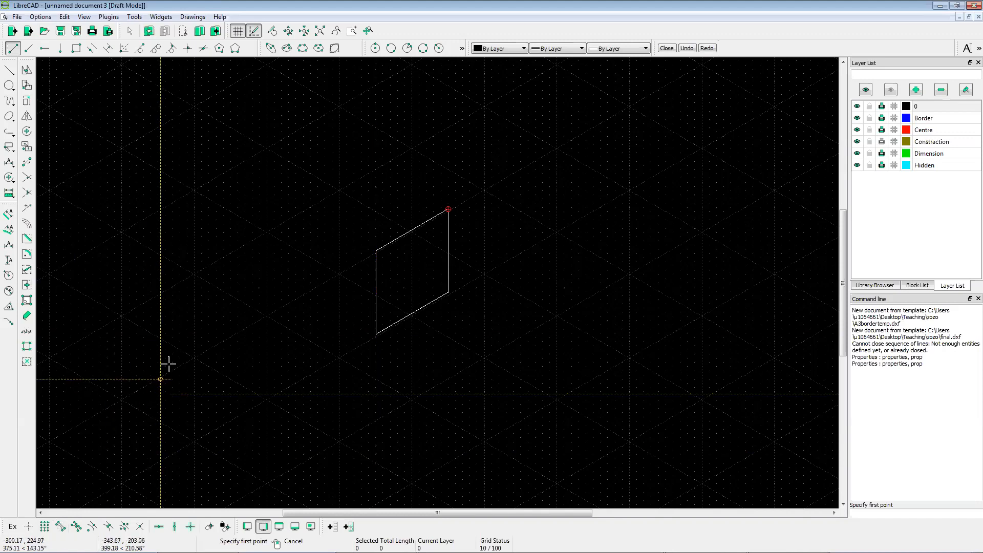
pyautogui.scroll(-2, 241, 322)
pyautogui.scroll(3, 470, 308)
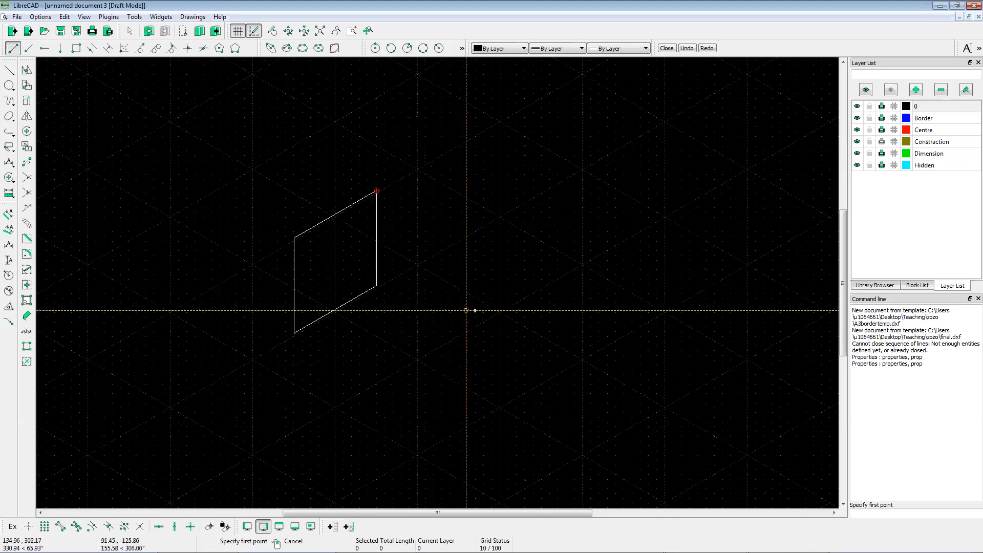
pyautogui.scroll(2, 489, 329)
pyautogui.scroll(-2, 489, 329)
pyautogui.click(554, 253)
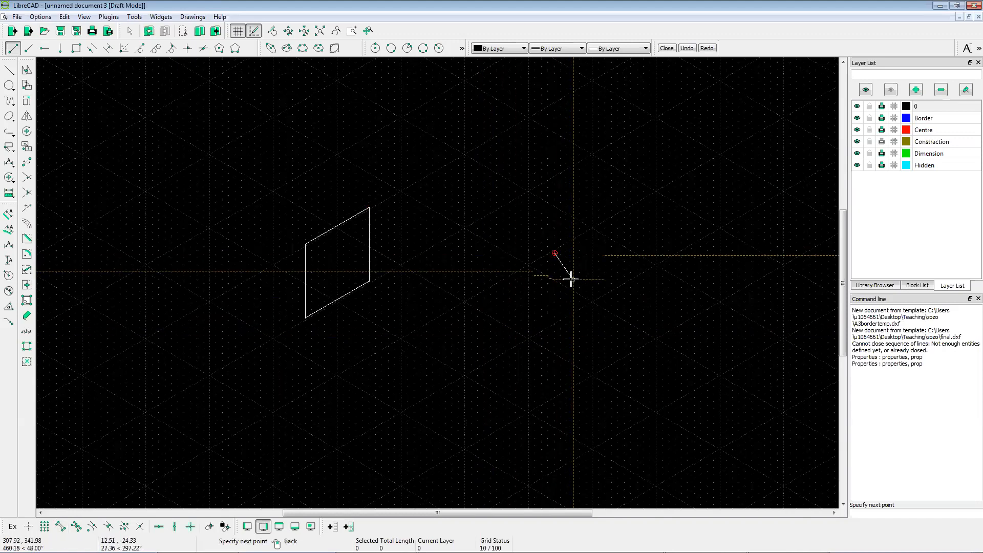
pyautogui.scroll(-1, 523, 215)
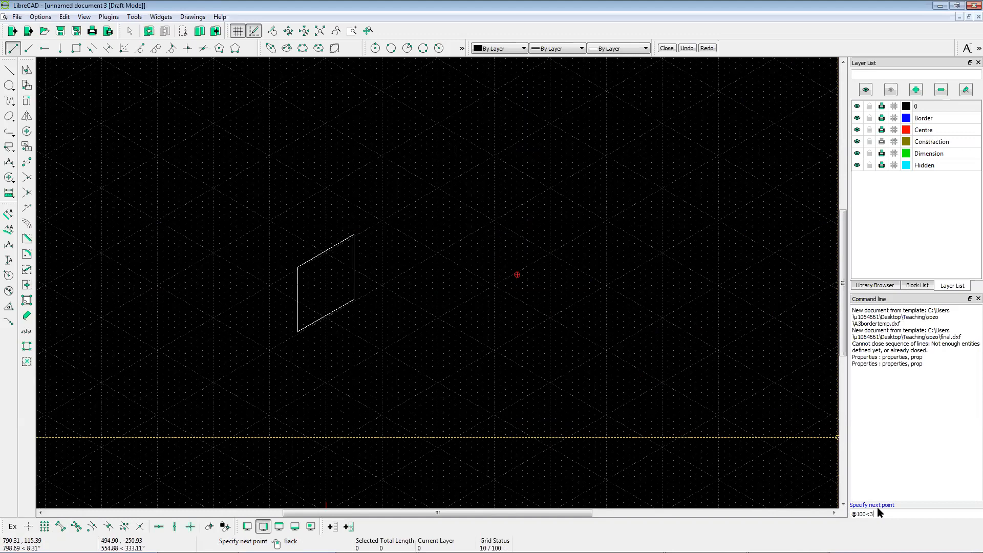
pyautogui.press('Return')
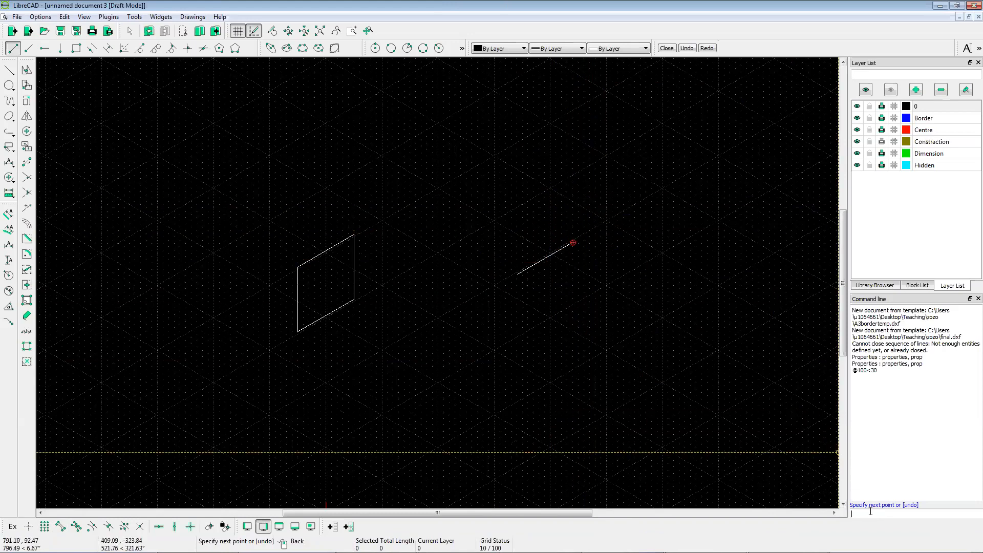
pyautogui.write('@100<')
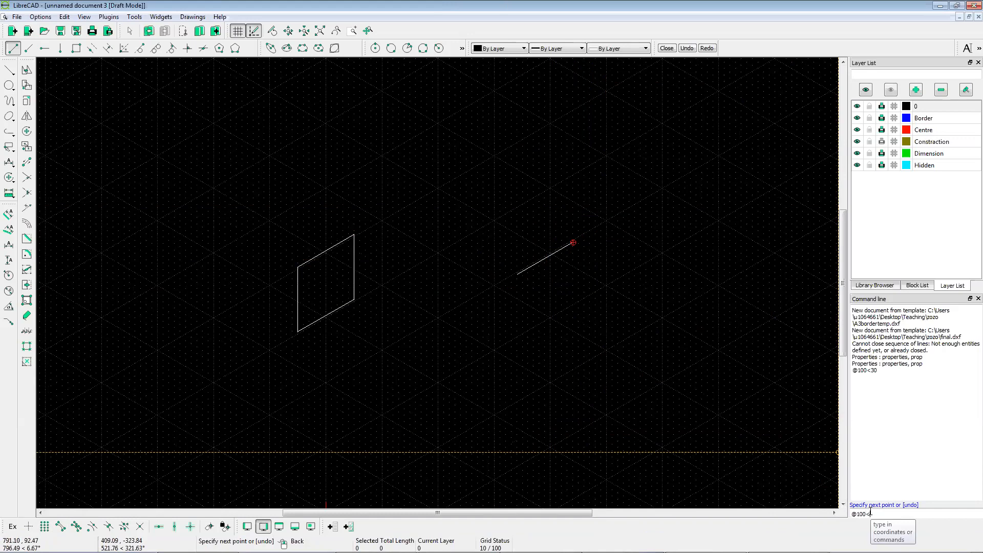
pyautogui.write('3')
pyautogui.press('Return')
pyautogui.write('@')
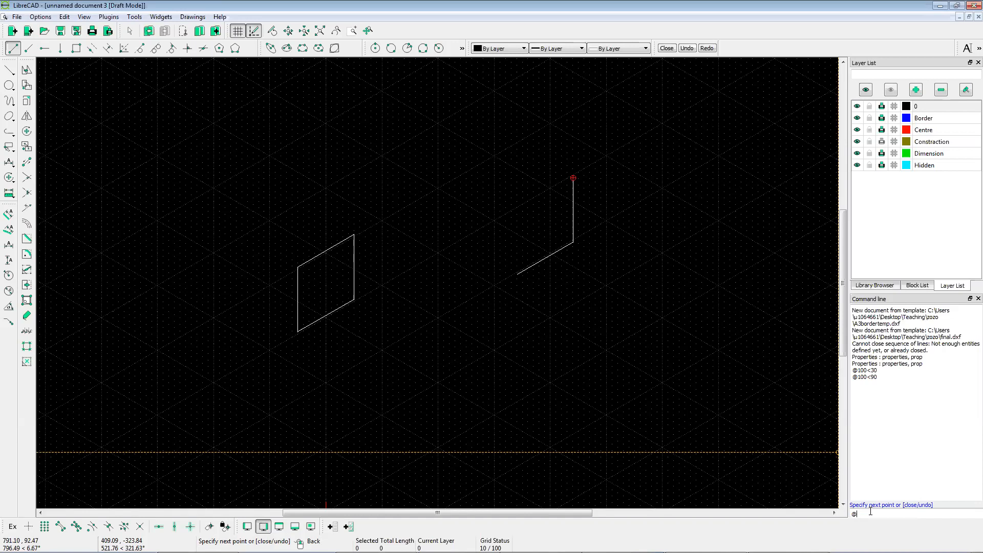
pyautogui.write('100<30')
pyautogui.press('Return')
# Step: Close the second isometric face with an edge to @-100<90 and end the line command
pyautogui.write('@-100')
pyautogui.write('<90')
pyautogui.press('Return')
pyautogui.rightClick(579, 306)
pyautogui.scroll(3, 533, 191)
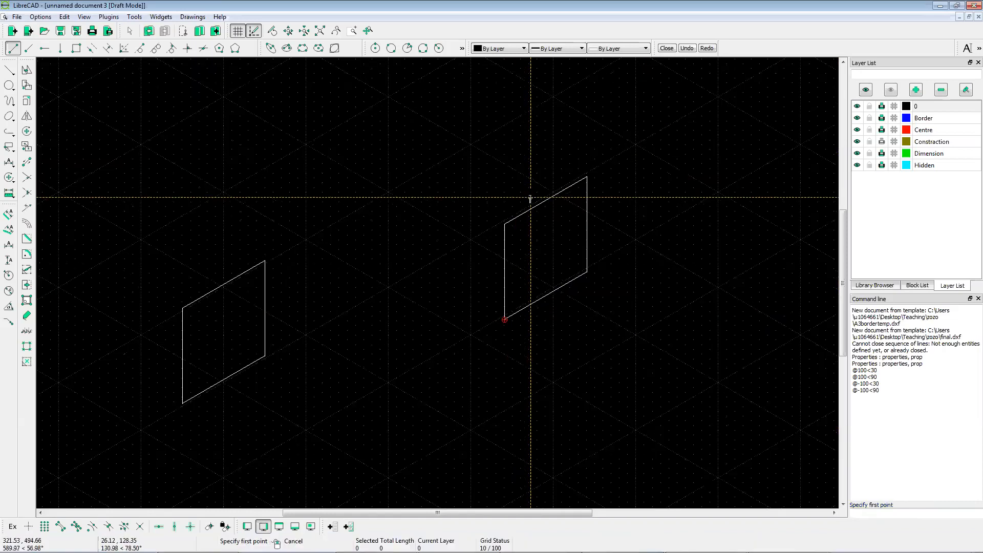
pyautogui.rightClick(518, 228)
pyautogui.scroll(-1, 524, 229)
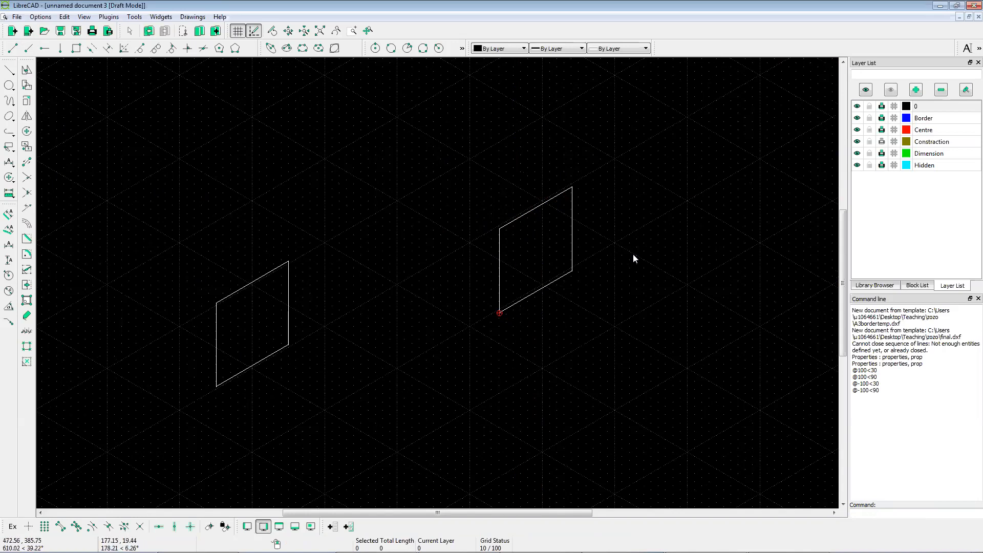
# Step: Delete both example isometric faces from the drawing
pyautogui.moveTo(442, 163); pyautogui.dragTo(639, 332)
pyautogui.press('Delete')
pyautogui.moveTo(165, 247); pyautogui.dragTo(390, 427)
pyautogui.press('Delete')
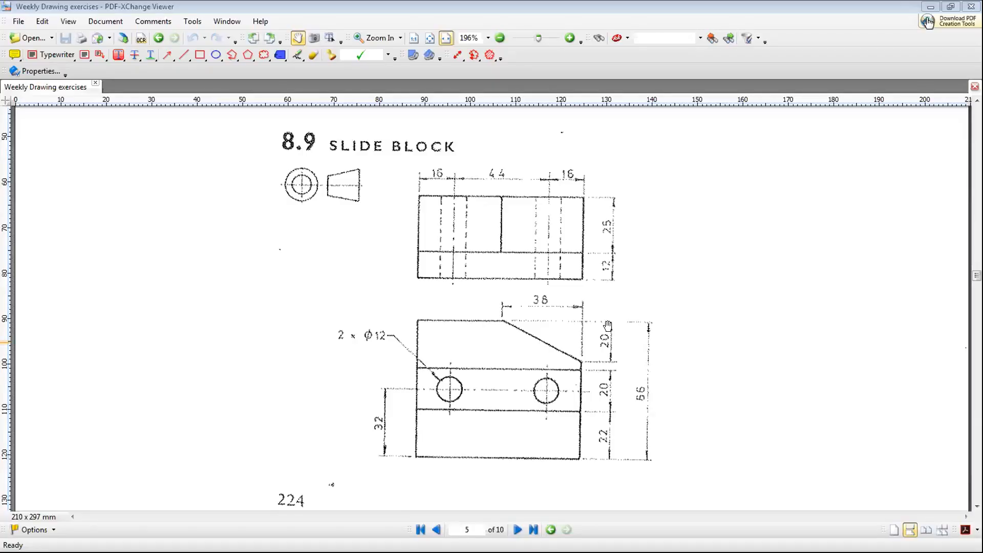
# Step: Check the Slide Block exercise in PDF-XChange Viewer and, back in LibreCAD, draw an angled line at 30° with length 25 in the empty area
pyautogui.moveTo(541, 347); pyautogui.dragTo(540, 359)
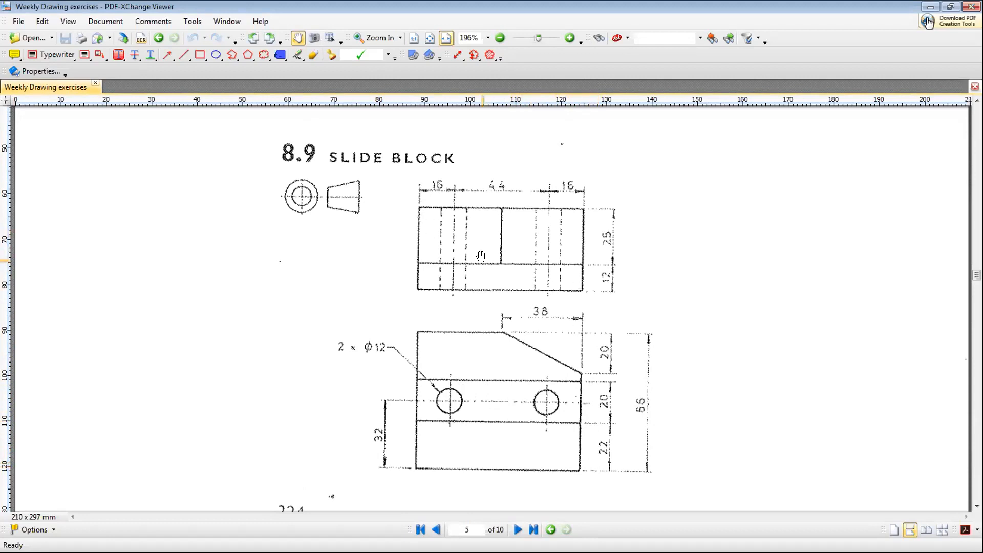
pyautogui.moveTo(580, 426); pyautogui.dragTo(580, 414)
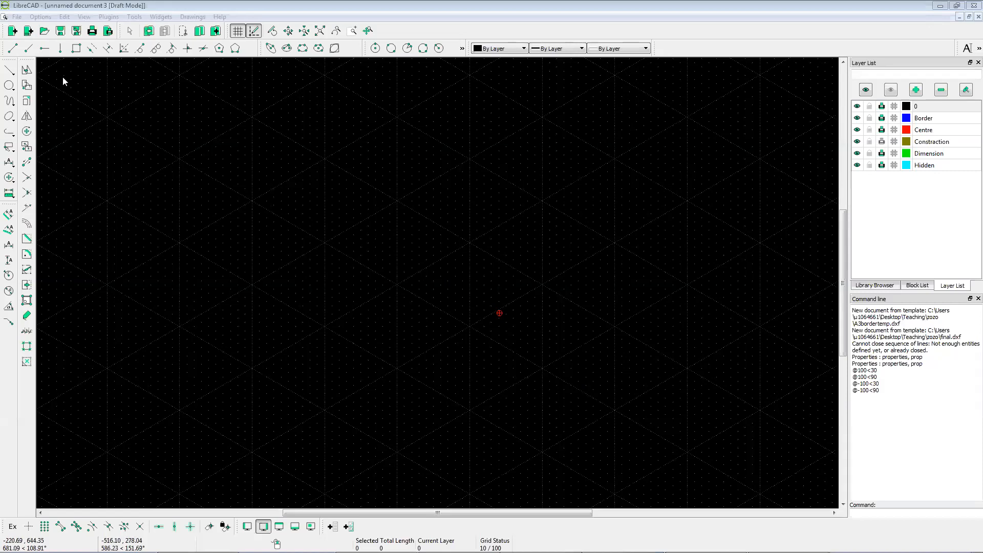
pyautogui.click(29, 49)
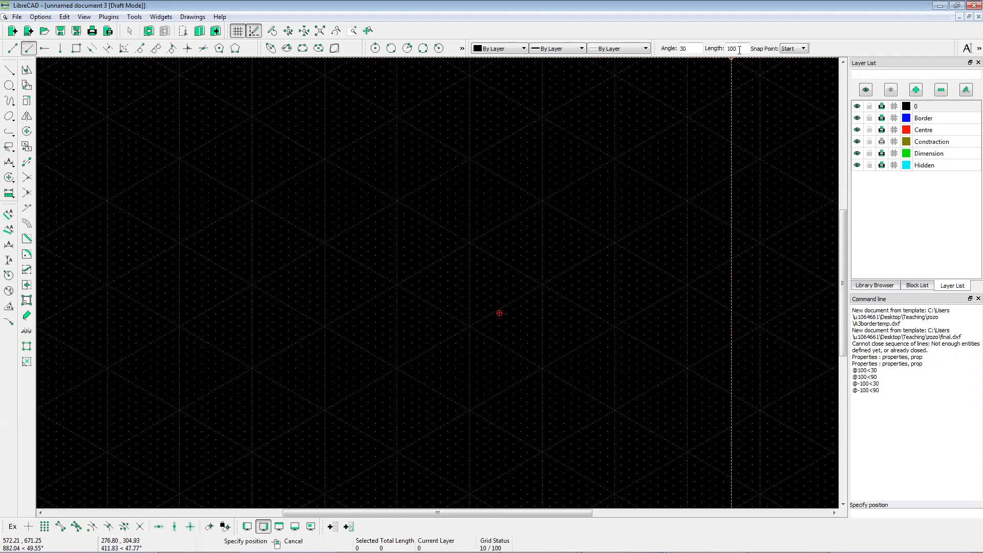
pyautogui.write('25')
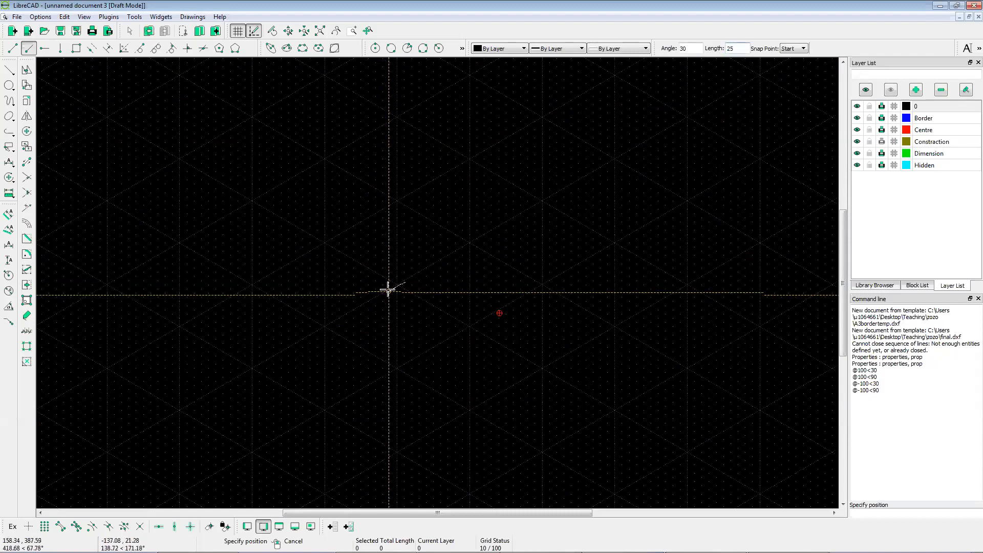
pyautogui.scroll(3, 388, 291)
pyautogui.scroll(3, 388, 294)
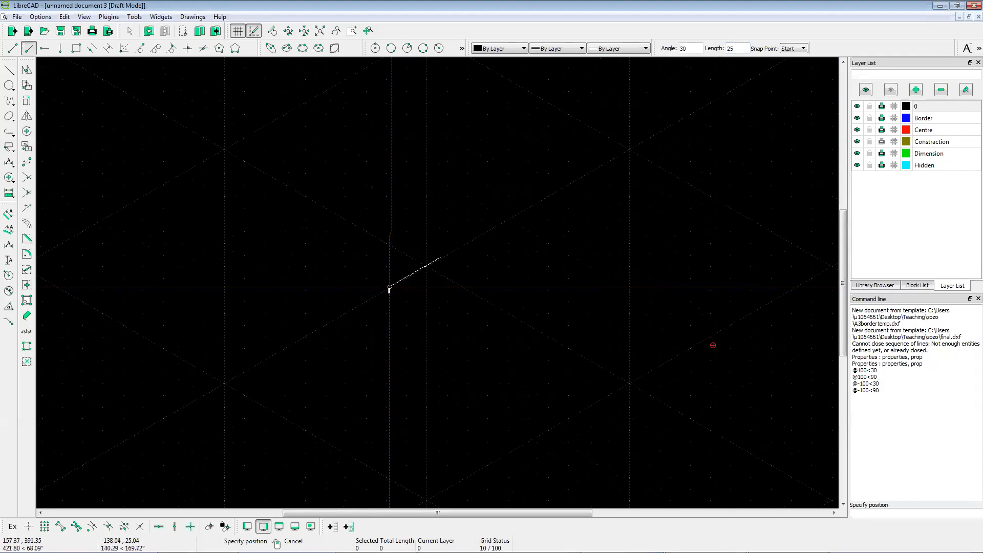
pyautogui.click(390, 293)
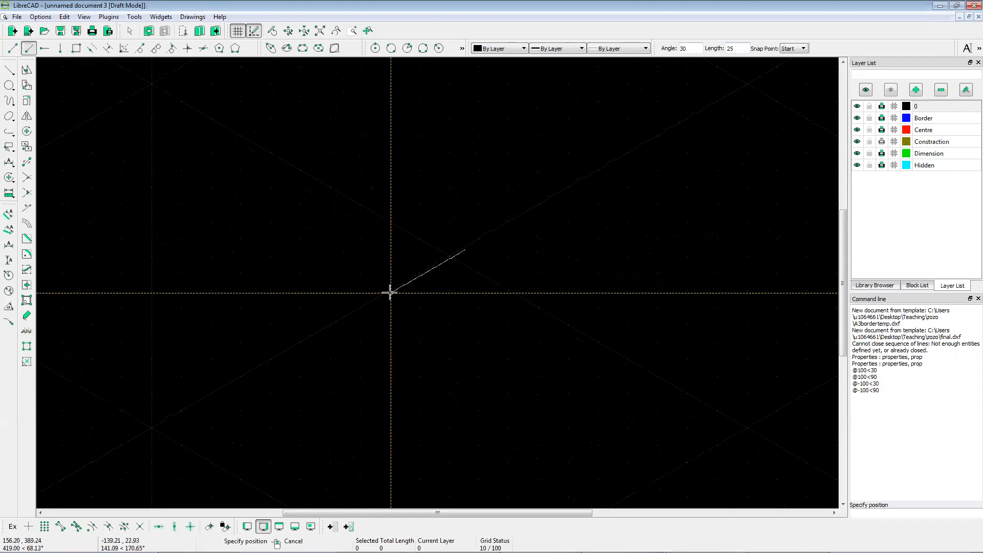
pyautogui.rightClick(291, 330)
pyautogui.scroll(-2, 403, 303)
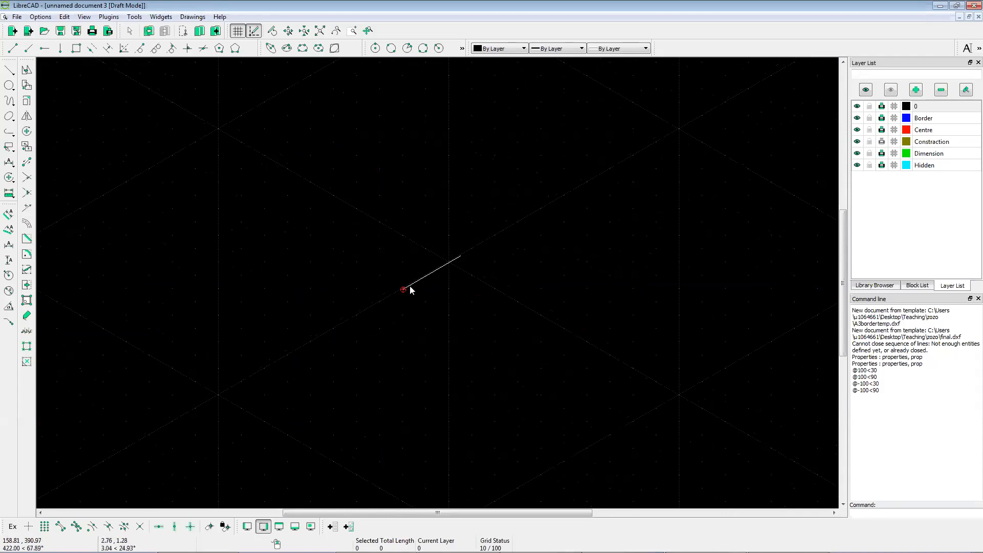
# Step: Turn on endpoint snapping and draw a vertical line of length 22 upward from the lower end of the 30° line
pyautogui.click(496, 49)
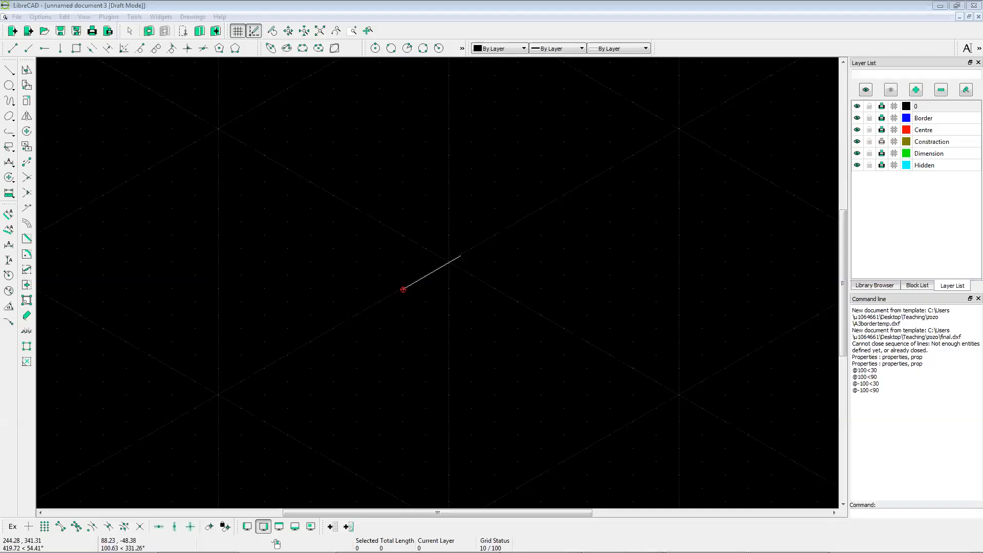
pyautogui.click(60, 528)
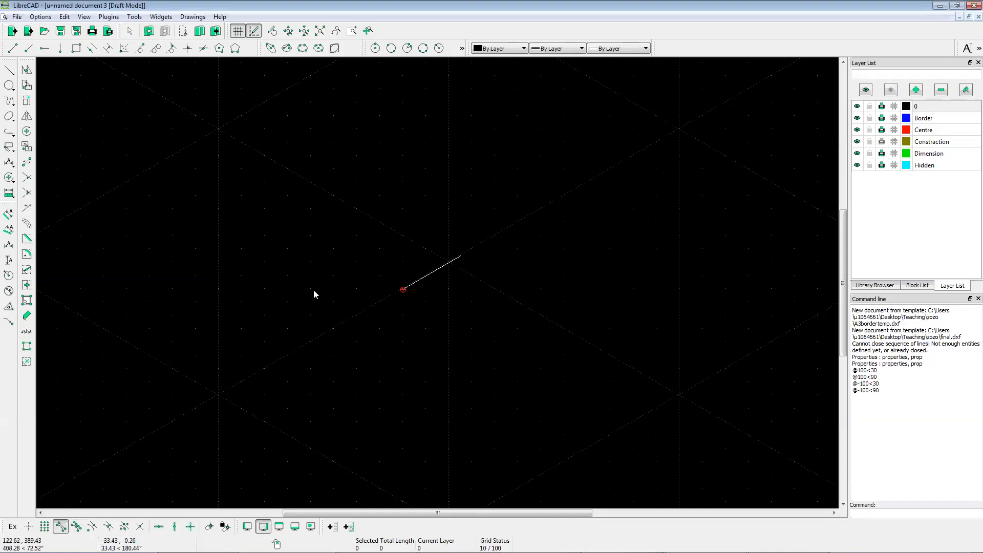
pyautogui.click(62, 49)
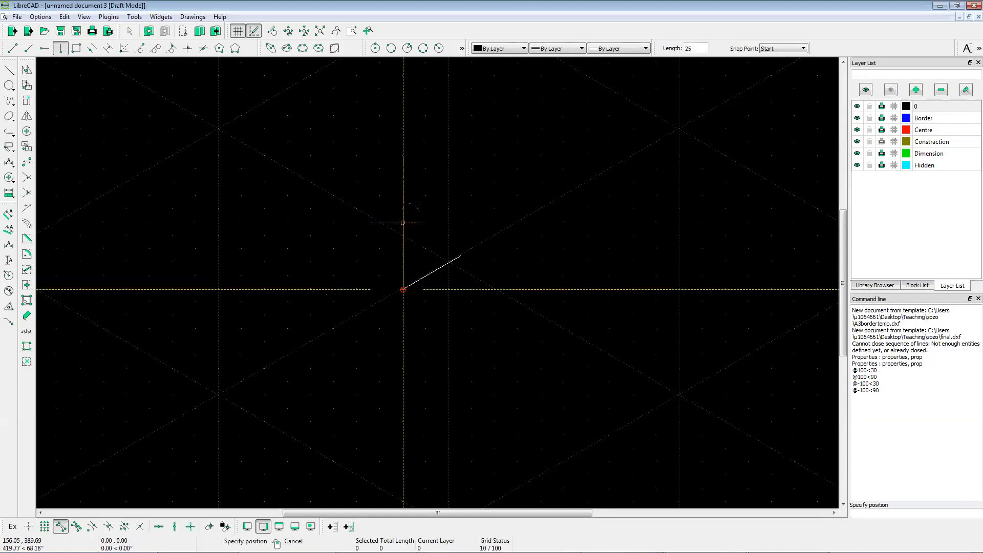
pyautogui.rightClick(404, 250)
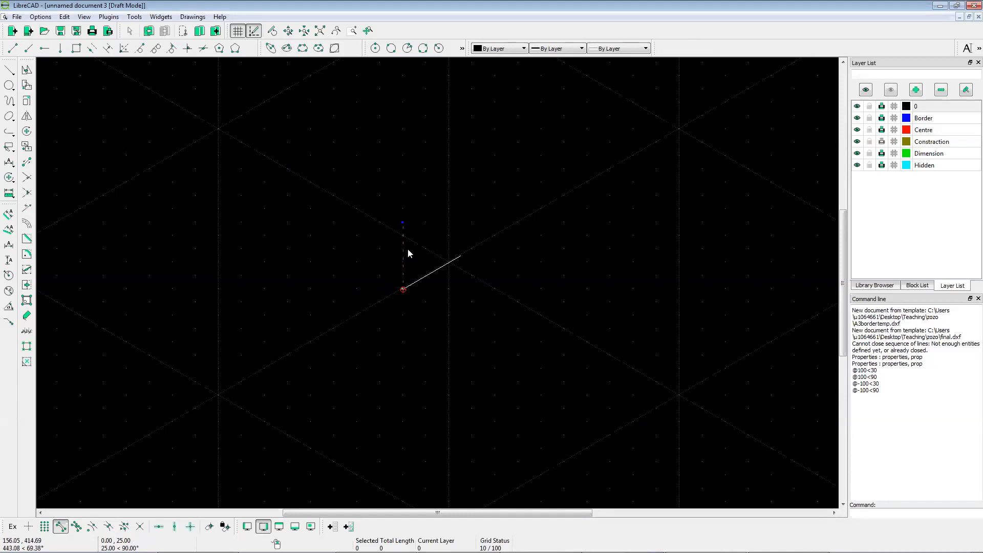
pyautogui.click(60, 49)
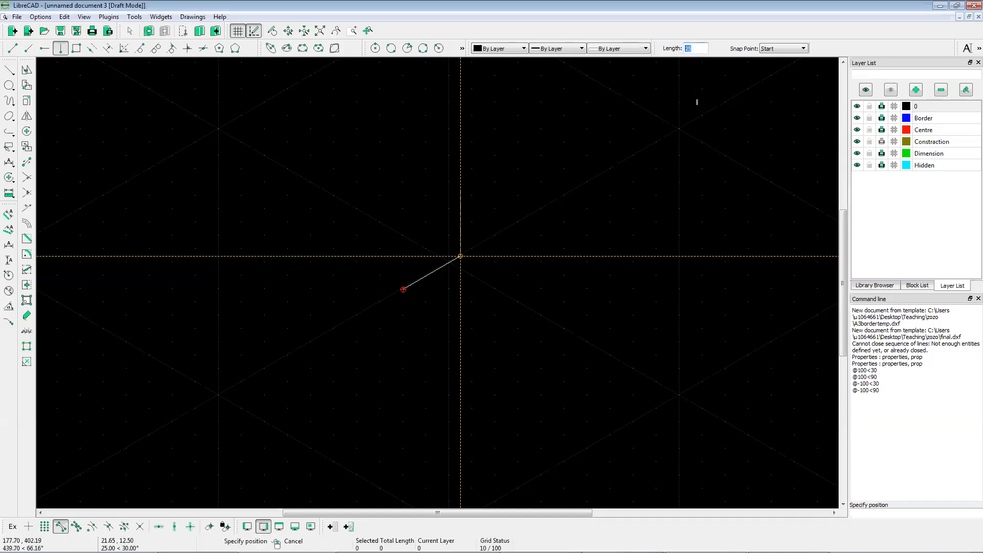
pyautogui.write('22')
pyautogui.click(398, 281)
pyautogui.rightClick(448, 271)
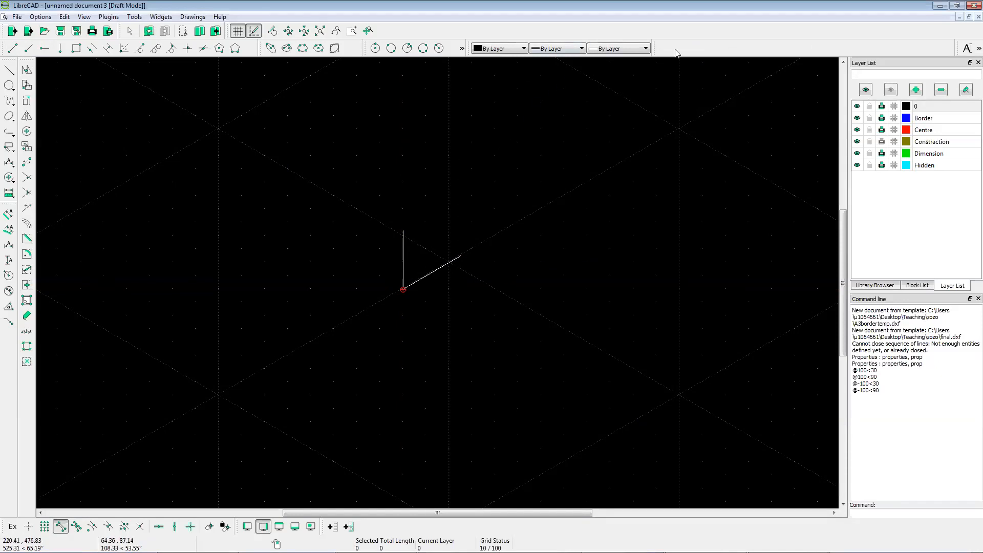
# Step: Recheck the Slide Block dimensions and draw an angled line at 30° with length -12 from the vertical line's upper end
pyautogui.hotkey('alt', 'Tab')
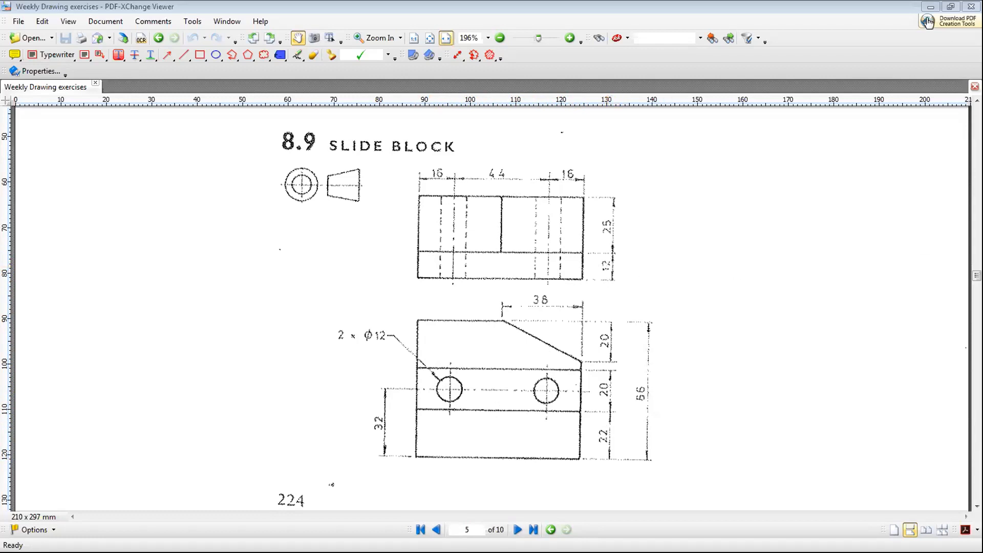
pyautogui.click(930, 7)
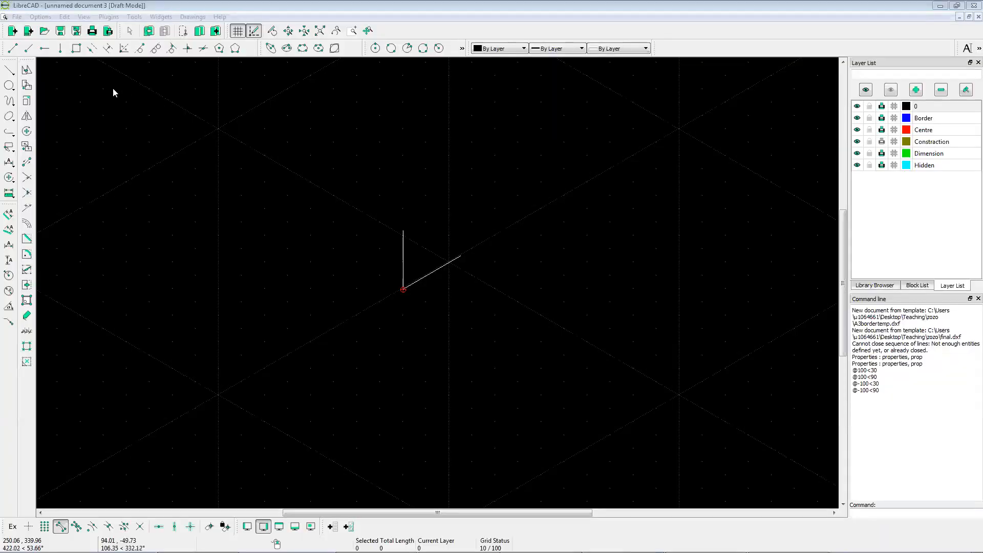
pyautogui.click(28, 48)
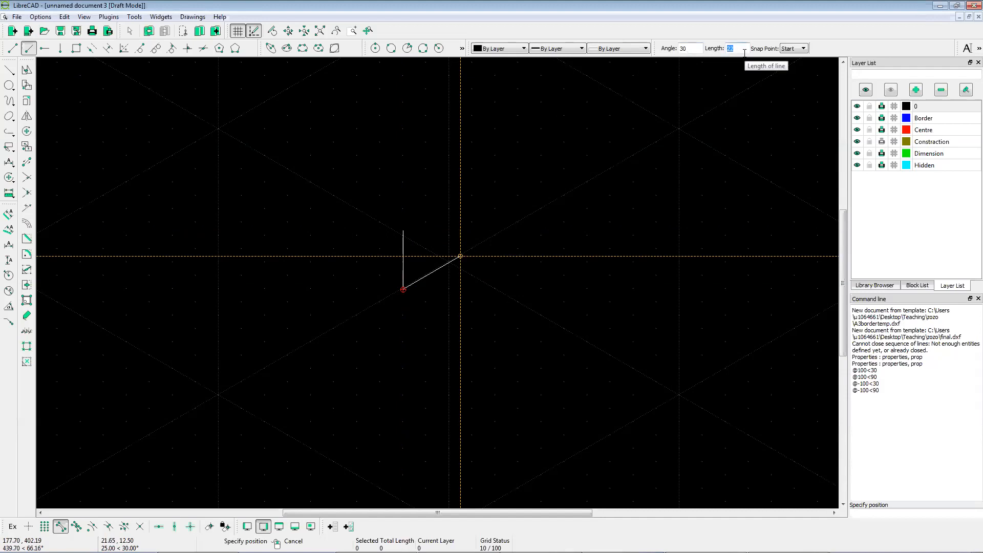
pyautogui.write('12')
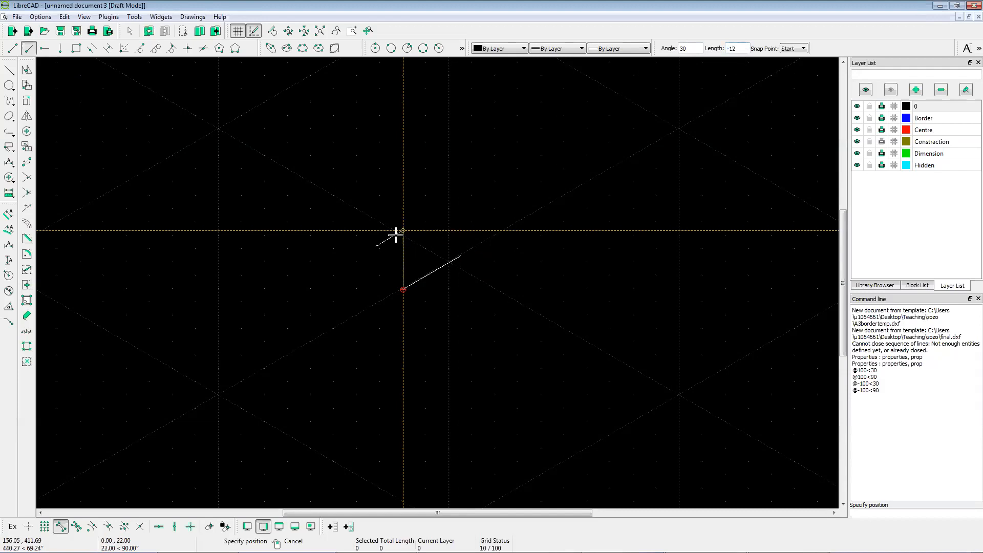
pyautogui.click(394, 235)
pyautogui.rightClick(391, 251)
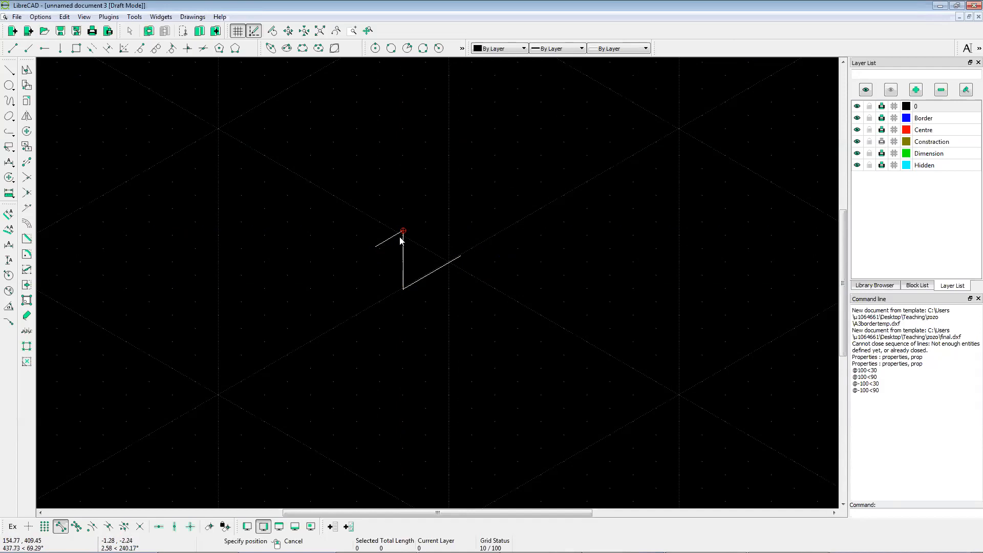
# Step: Draw a vertical line of length 20 upward from the free lower end of the short angled line
pyautogui.click(60, 48)
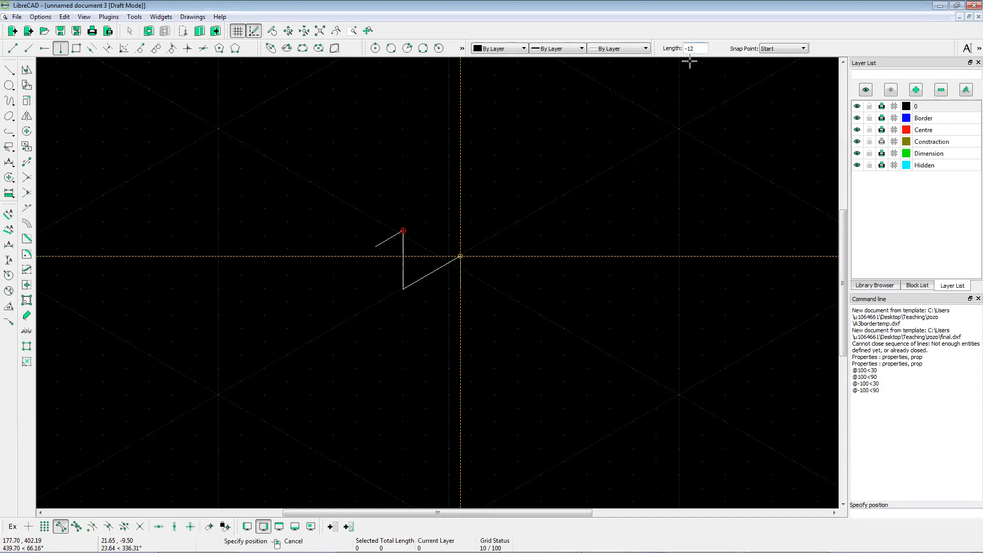
pyautogui.write('20')
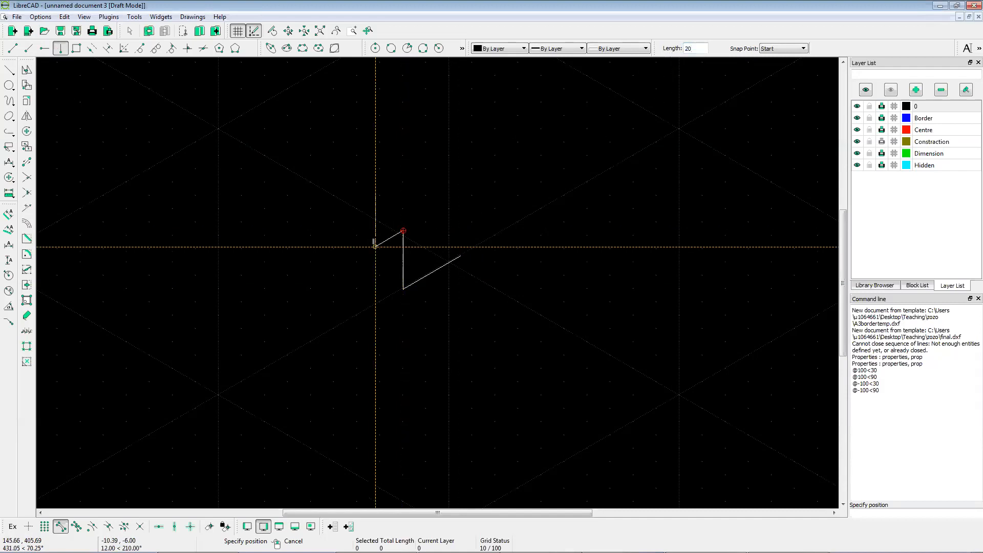
pyautogui.rightClick(369, 237)
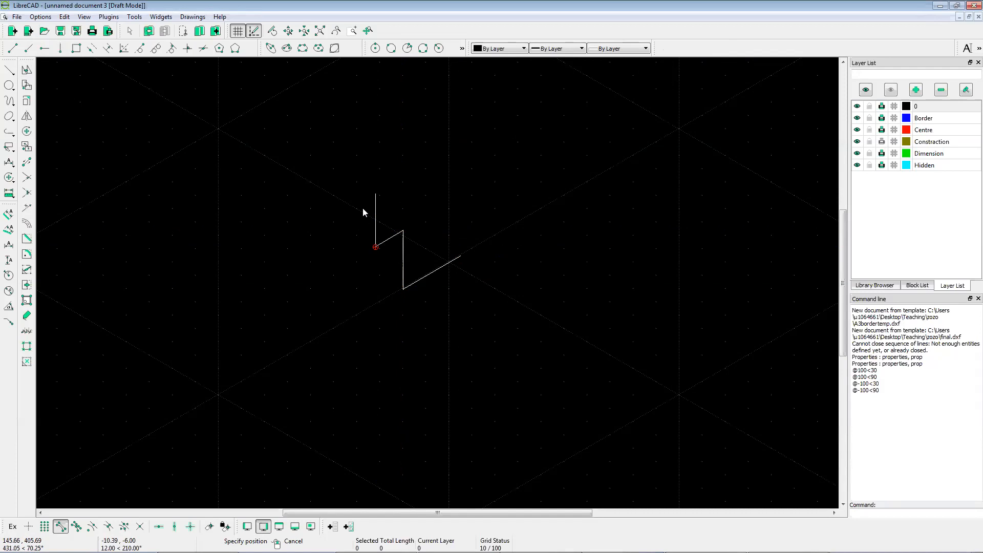
# Step: Draw an angled line at 30° with length 12 from the upper end of the 20-long vertical line
pyautogui.click(28, 48)
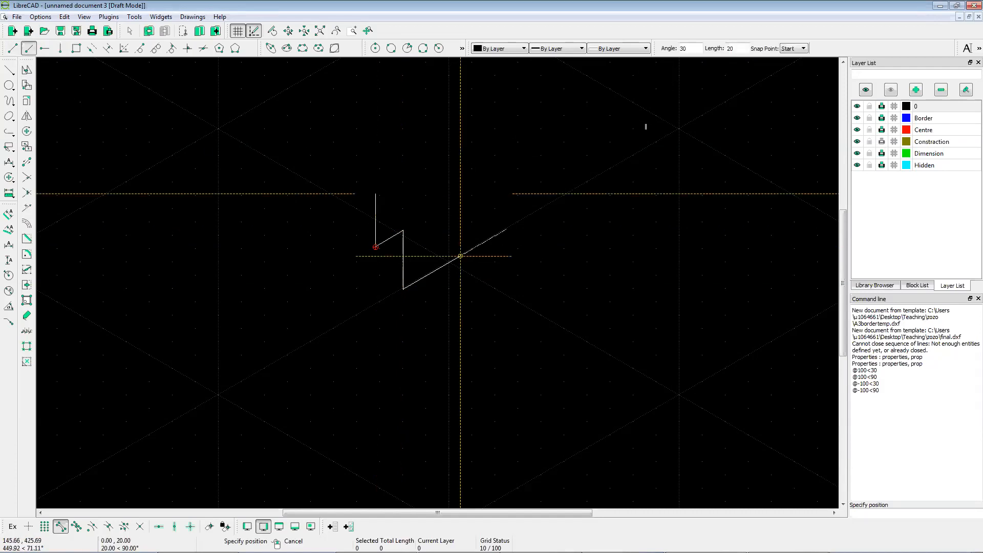
pyautogui.click(727, 48)
pyautogui.write('12')
pyautogui.scroll(-2, 378, 214)
pyautogui.scroll(3, 388, 202)
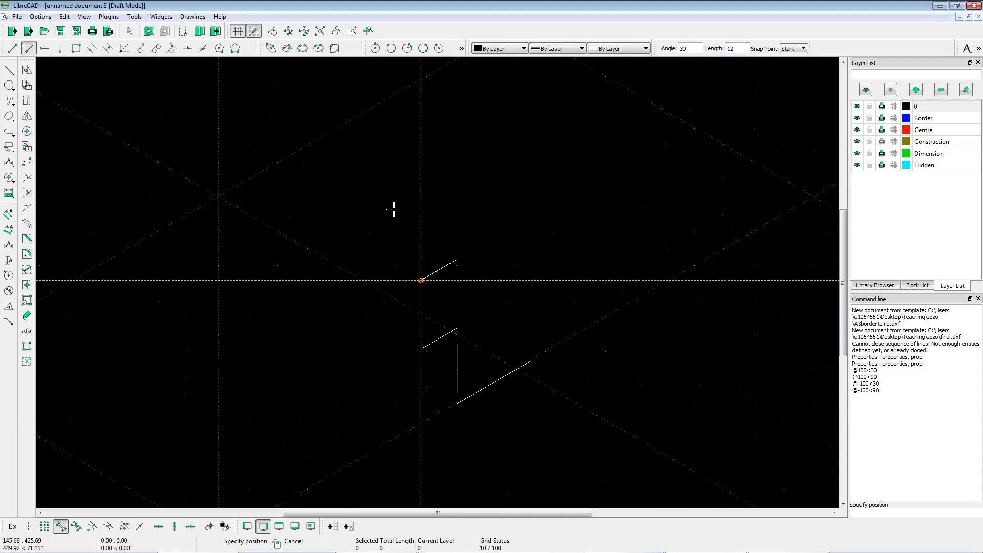
pyautogui.rightClick(441, 256)
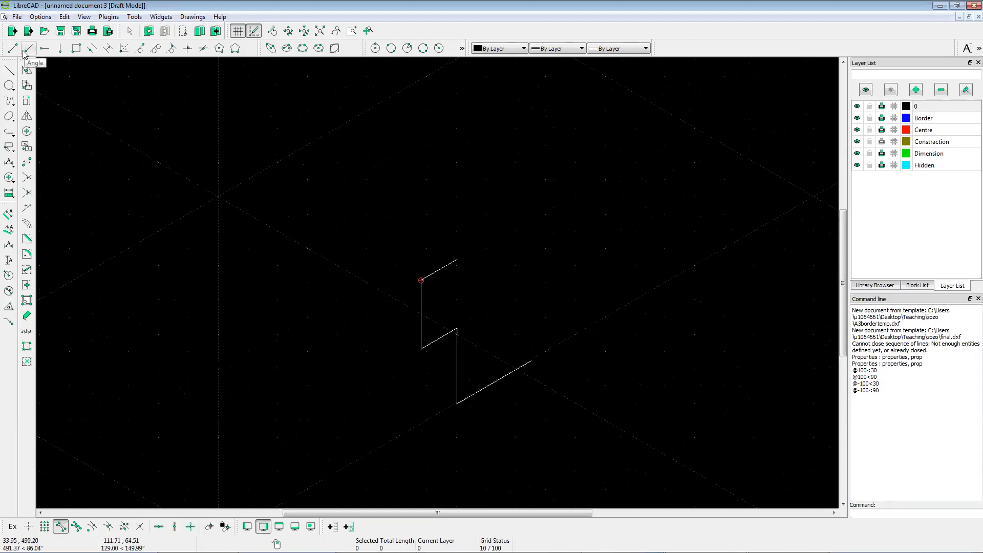
# Step: Draw a vertical line of length 24 upward from the free end of the upper 12-long angled line
pyautogui.click(61, 48)
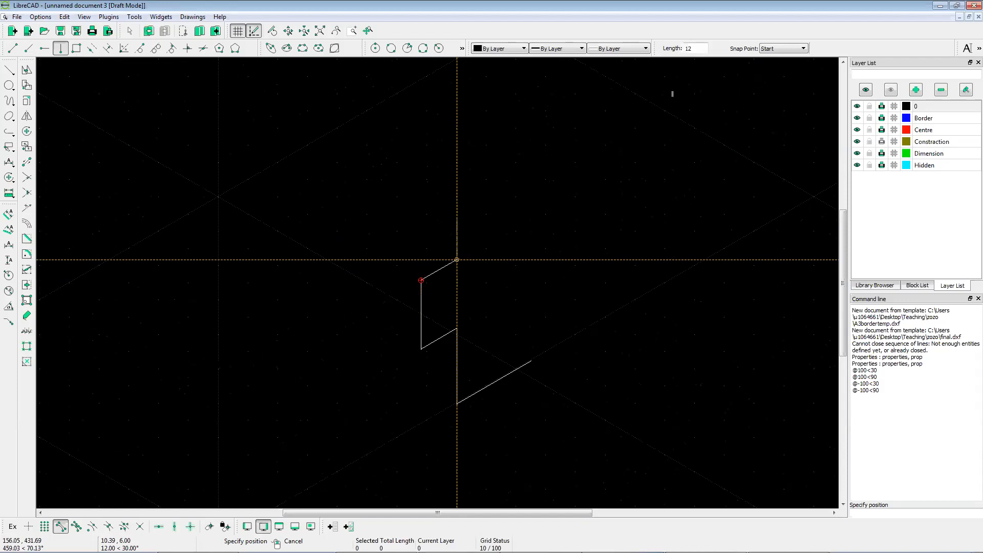
pyautogui.write('24')
pyautogui.click(457, 260)
pyautogui.rightClick(474, 246)
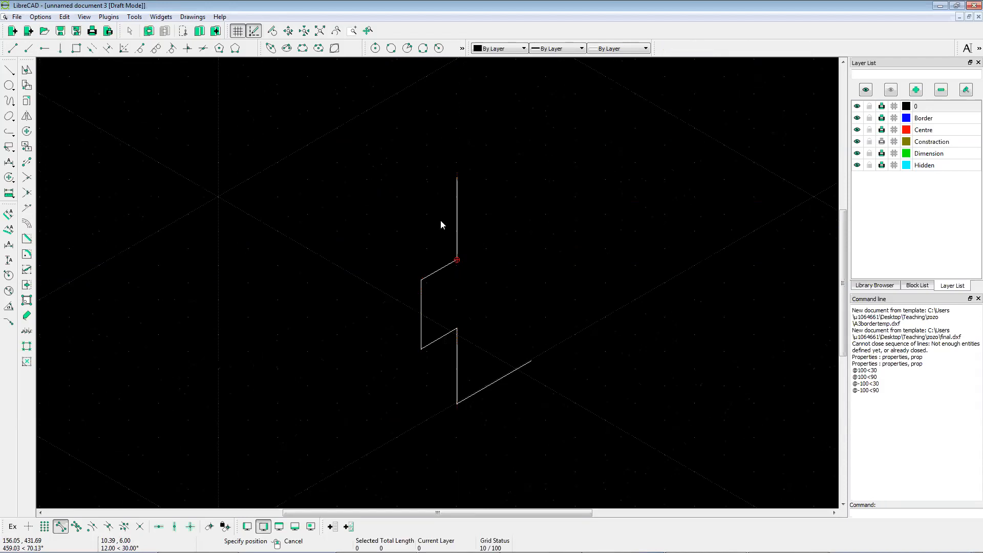
# Step: Draw an angled line at 30° with length 25 from the upper end of the 24-long vertical line
pyautogui.click(28, 49)
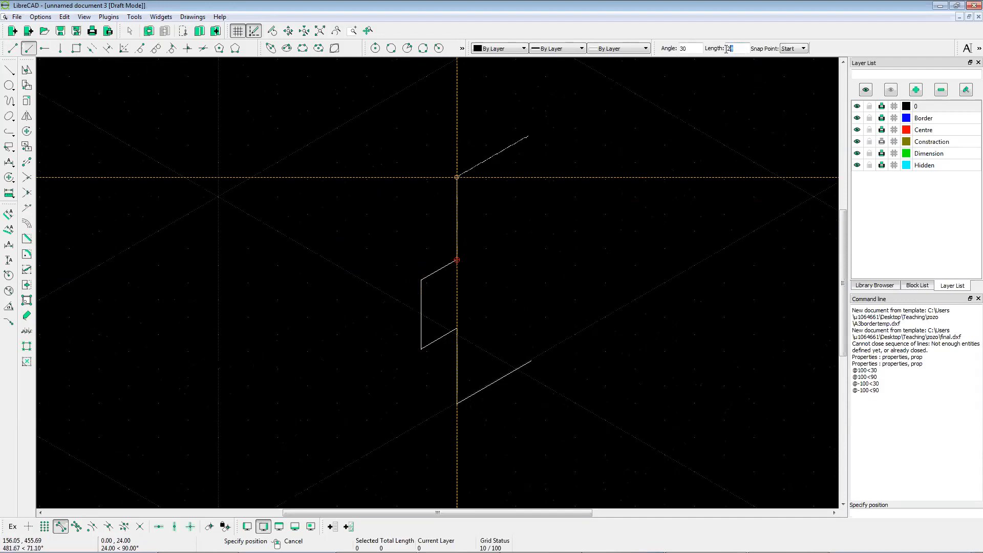
pyautogui.write('25')
pyautogui.click(464, 177)
pyautogui.rightClick(481, 205)
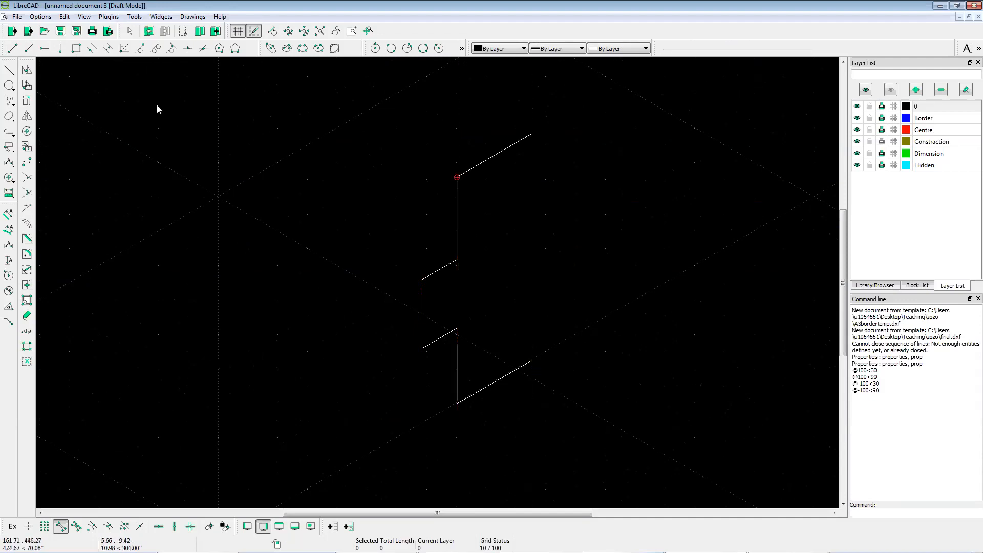
# Step: Close the stepped profile with a two-point line joining the free ends of the upper and lower 25-long angled lines
pyautogui.click(12, 48)
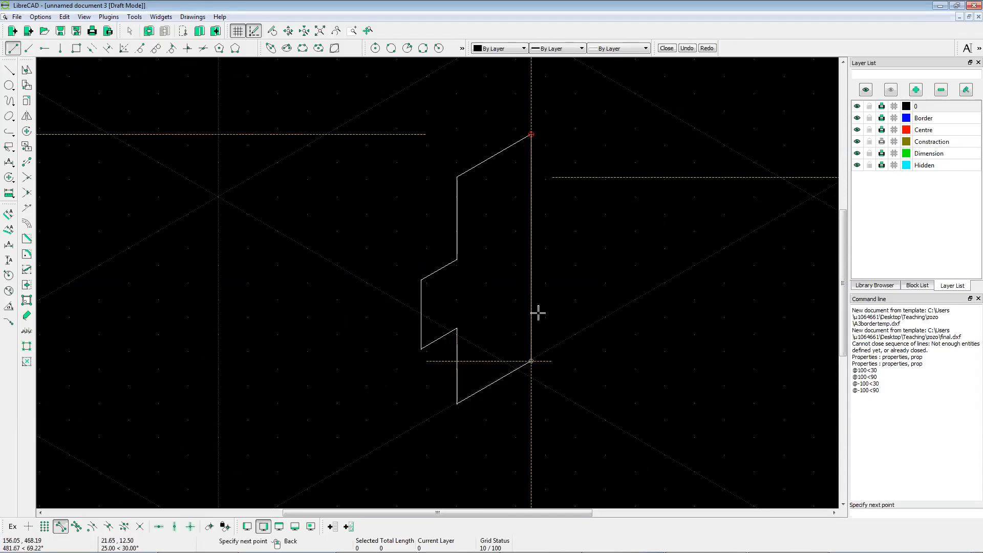
pyautogui.rightClick(542, 353)
pyautogui.scroll(-3, 473, 214)
pyautogui.scroll(3, 455, 161)
pyautogui.scroll(1, 448, 329)
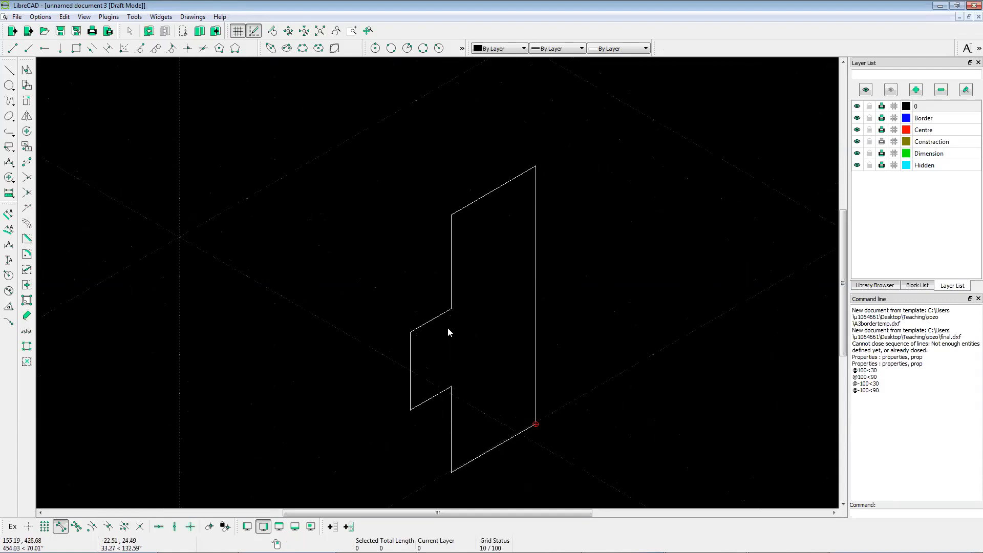
pyautogui.scroll(-1, 480, 311)
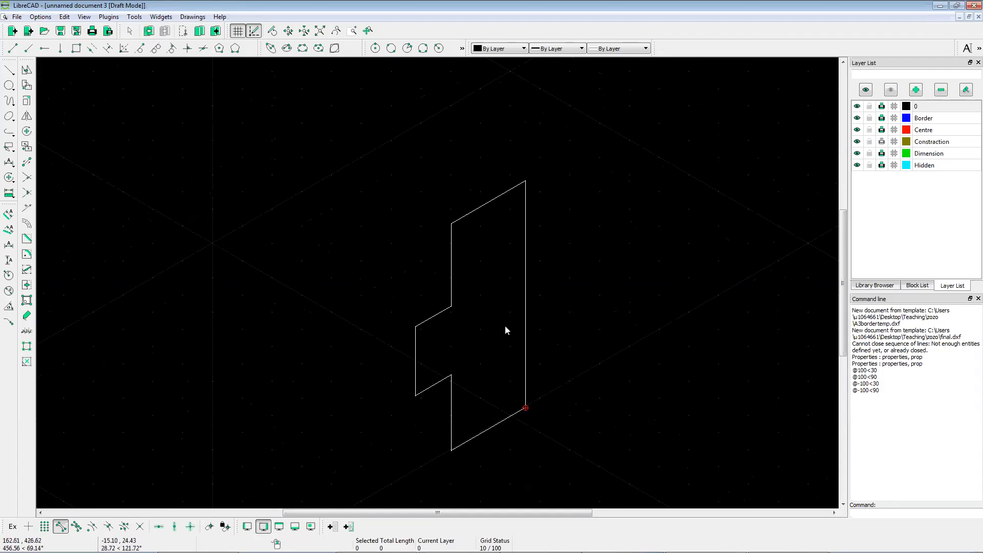
pyautogui.scroll(-2, 491, 260)
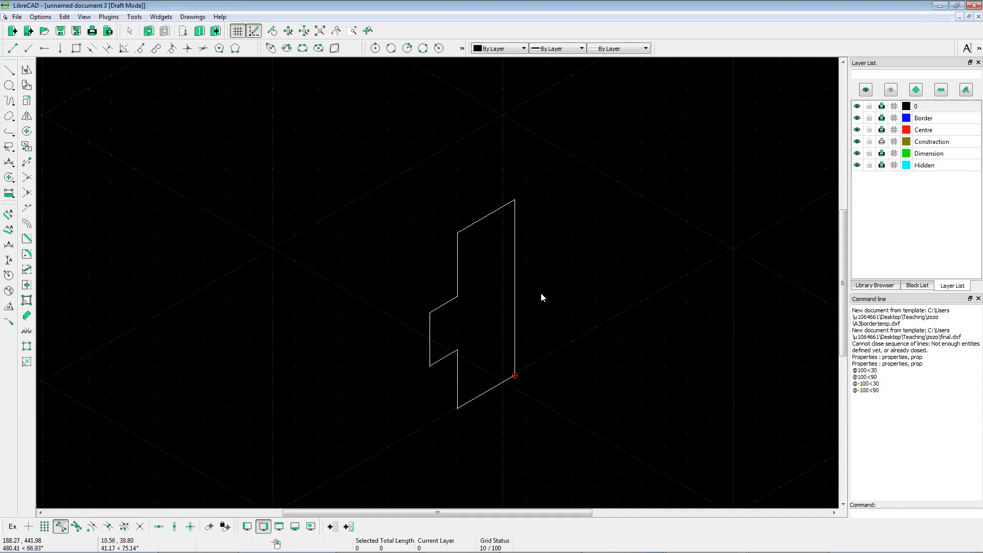
# Step: Move the profile's 24-long vertical line to the Constraction layer through its properties
pyautogui.rightClick(457, 259)
pyautogui.click(486, 322)
pyautogui.click(458, 282)
pyautogui.click(462, 255)
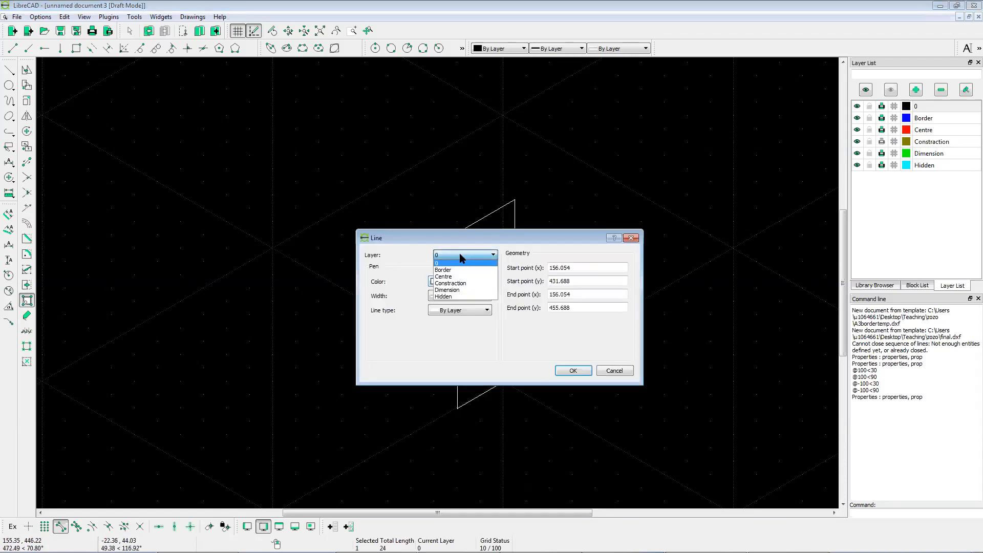
pyautogui.click(461, 282)
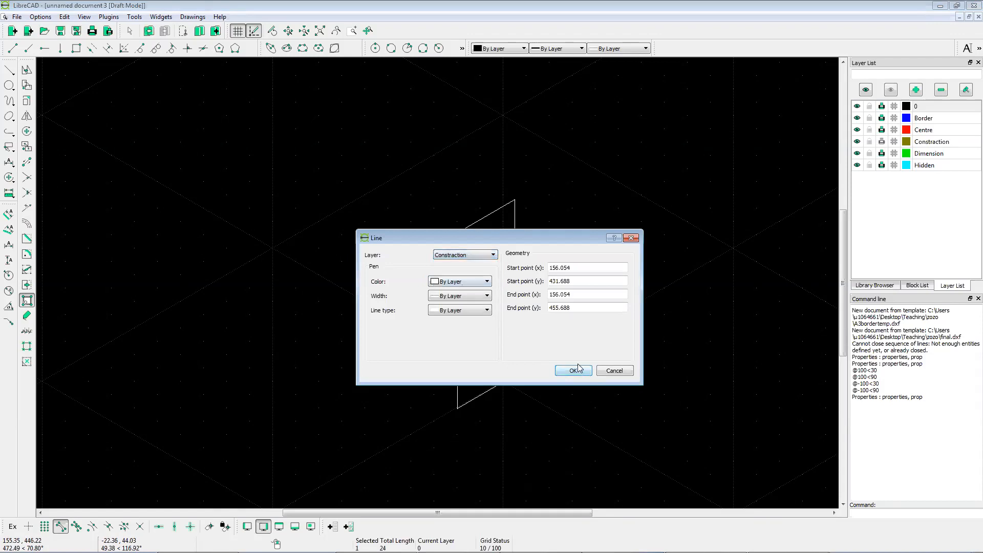
pyautogui.click(568, 370)
# Step: Assign the upper short angled line and the 20-long vertical line to the Constraction layer
pyautogui.click(448, 301)
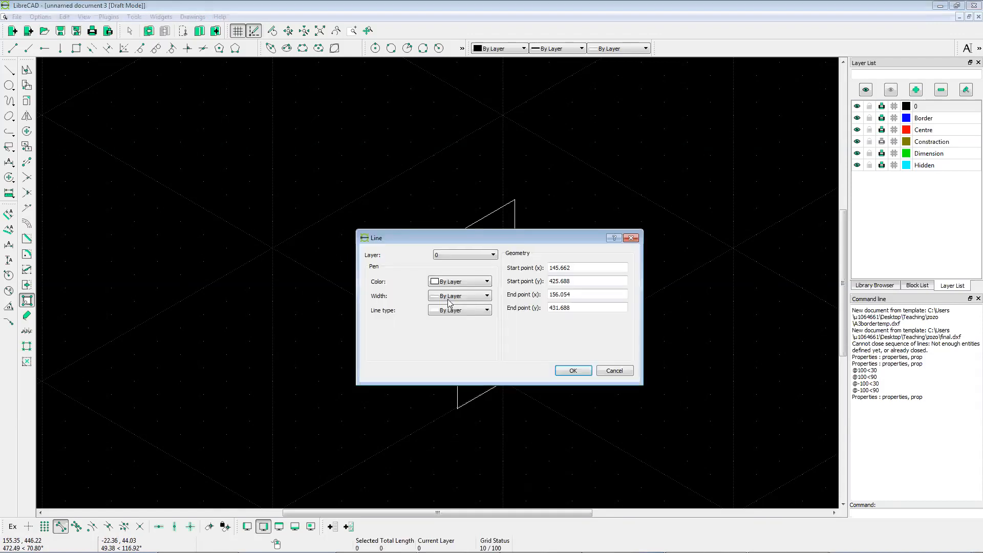
pyautogui.click(463, 254)
pyautogui.click(461, 283)
pyautogui.click(570, 370)
pyautogui.click(429, 326)
pyautogui.click(462, 254)
pyautogui.click(461, 283)
pyautogui.click(570, 370)
# Step: Assign the lower short angled line and the 22-long vertical line to the Constraction layer
pyautogui.click(448, 354)
pyautogui.click(463, 255)
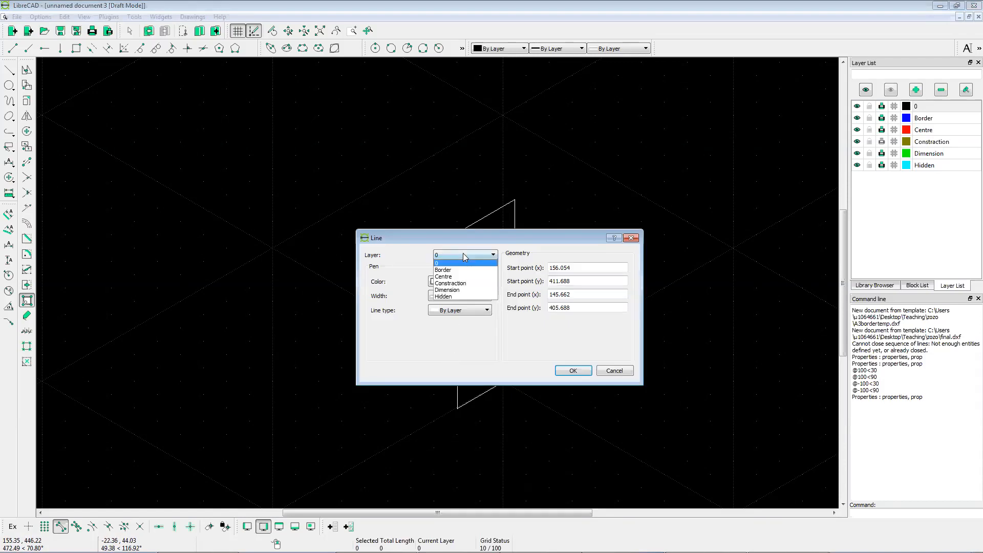
pyautogui.click(461, 283)
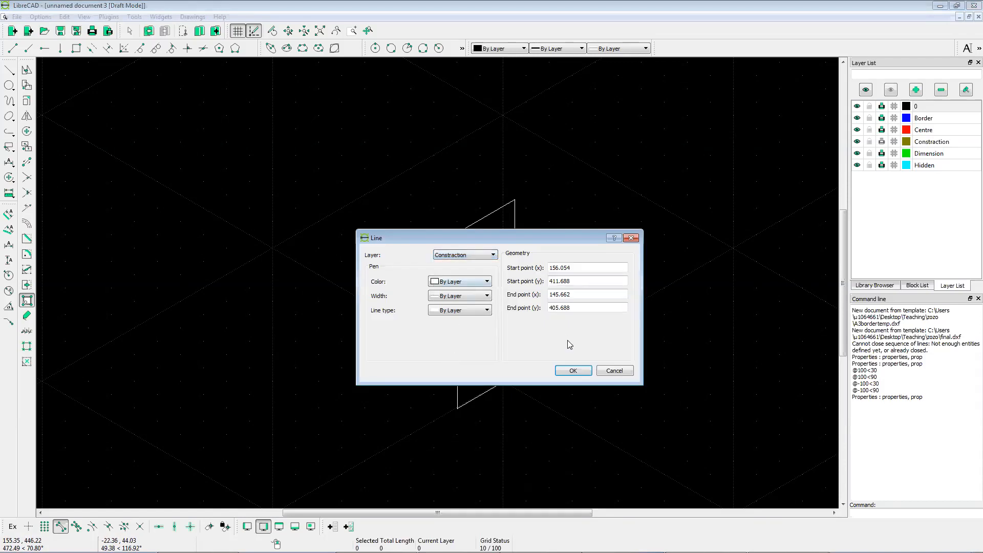
pyautogui.click(572, 371)
pyautogui.click(458, 378)
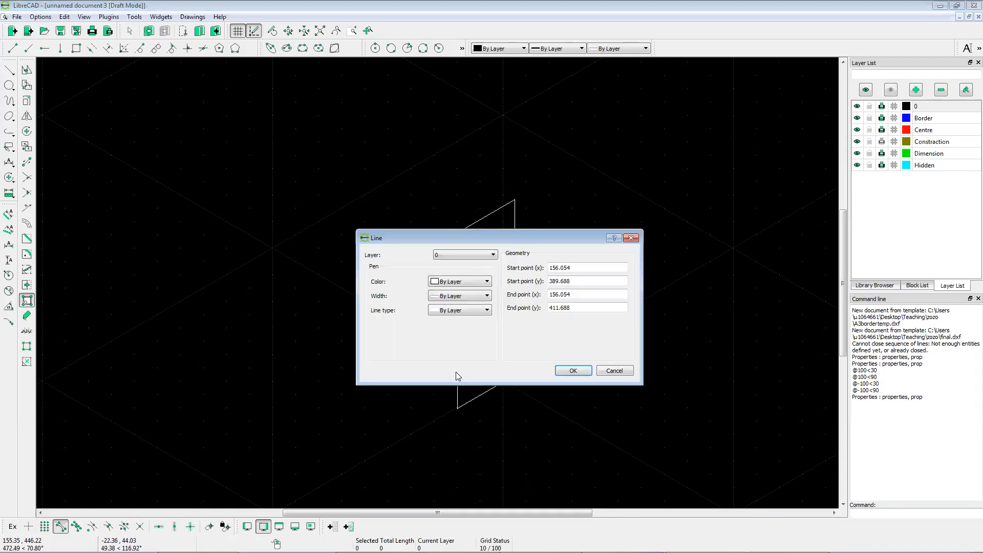
pyautogui.click(468, 255)
pyautogui.click(462, 284)
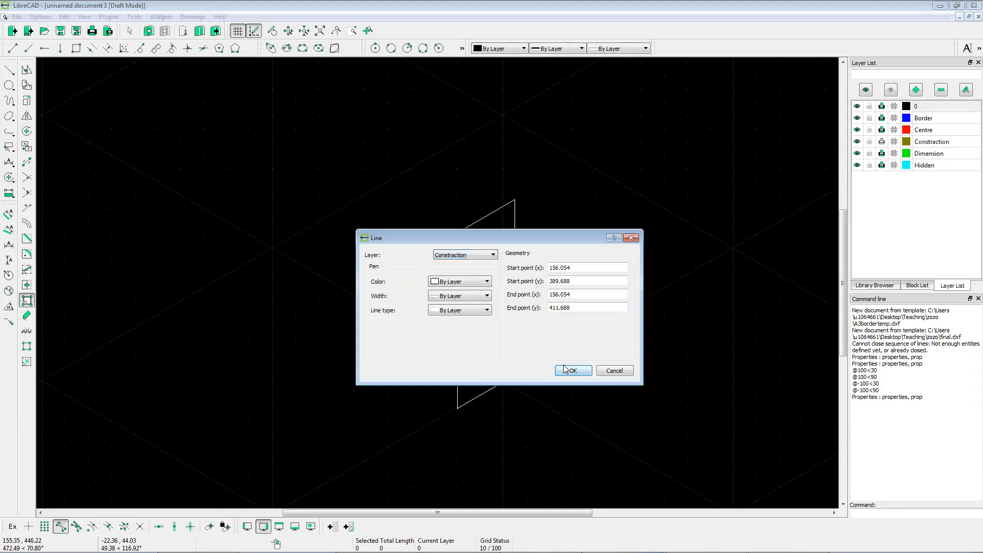
pyautogui.click(572, 371)
# Step: Assign the profile's bottom angled line and its long closing vertical line to the Constraction layer
pyautogui.click(492, 389)
pyautogui.click(466, 256)
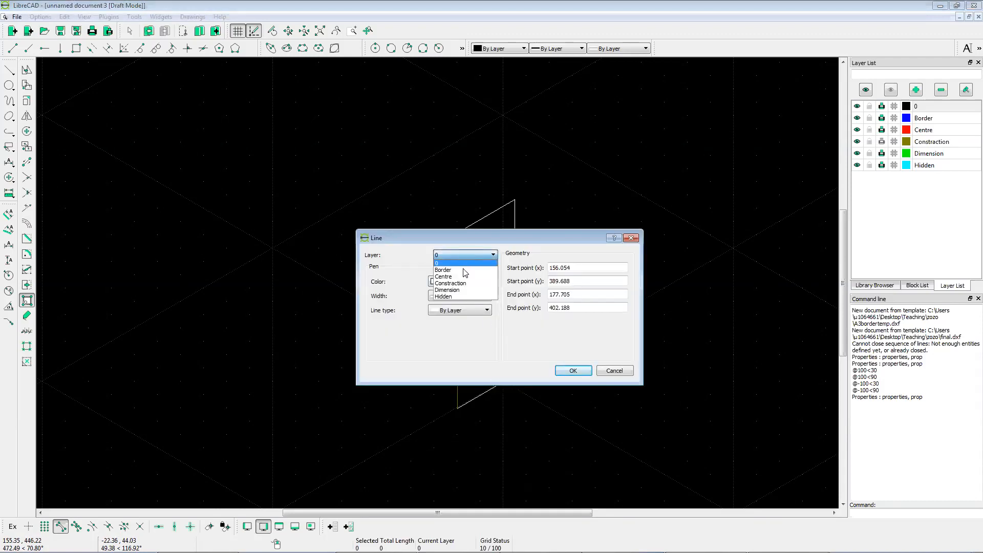
pyautogui.click(468, 285)
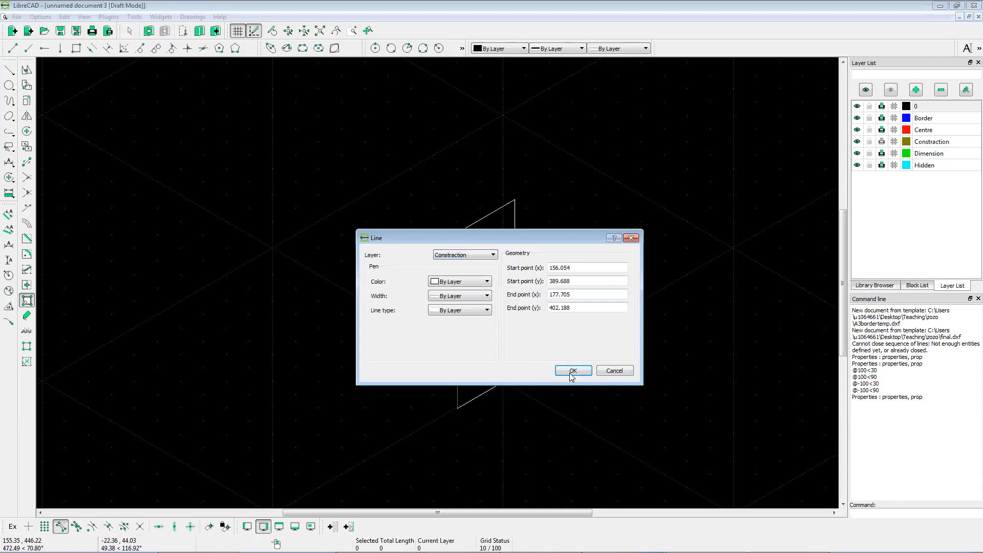
pyautogui.click(573, 370)
pyautogui.click(515, 331)
pyautogui.click(482, 255)
pyautogui.click(477, 283)
pyautogui.click(571, 370)
# Step: Assign the profile's top angled line to the Constraction layer and finish editing properties
pyautogui.click(486, 221)
pyautogui.click(482, 255)
pyautogui.click(474, 285)
pyautogui.click(574, 371)
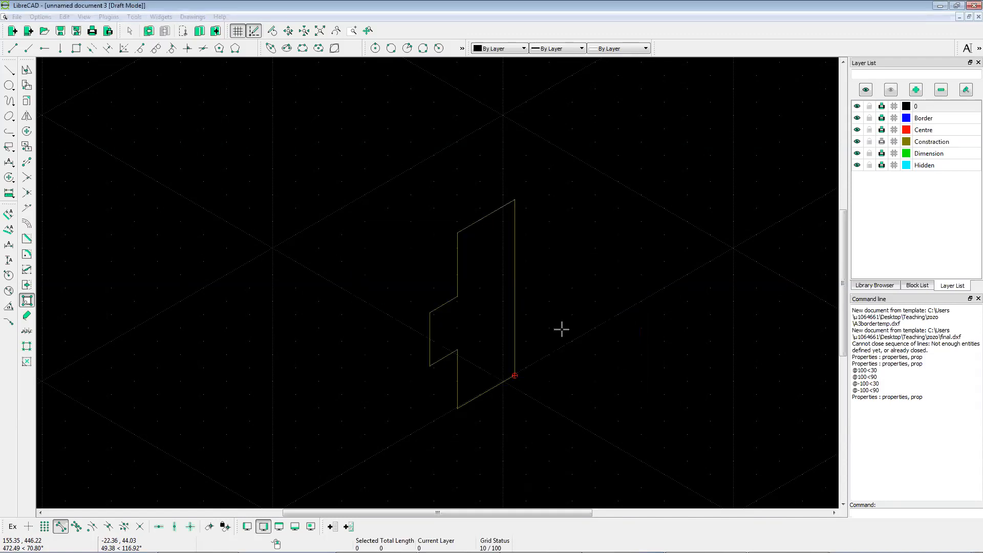
pyautogui.rightClick(501, 272)
pyautogui.scroll(-3, 456, 210)
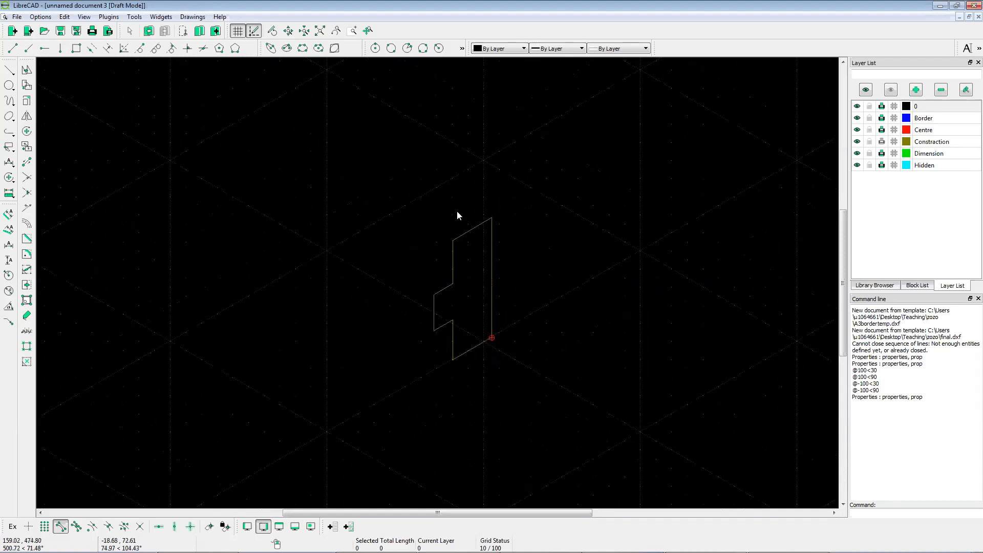
pyautogui.scroll(-1, 431, 303)
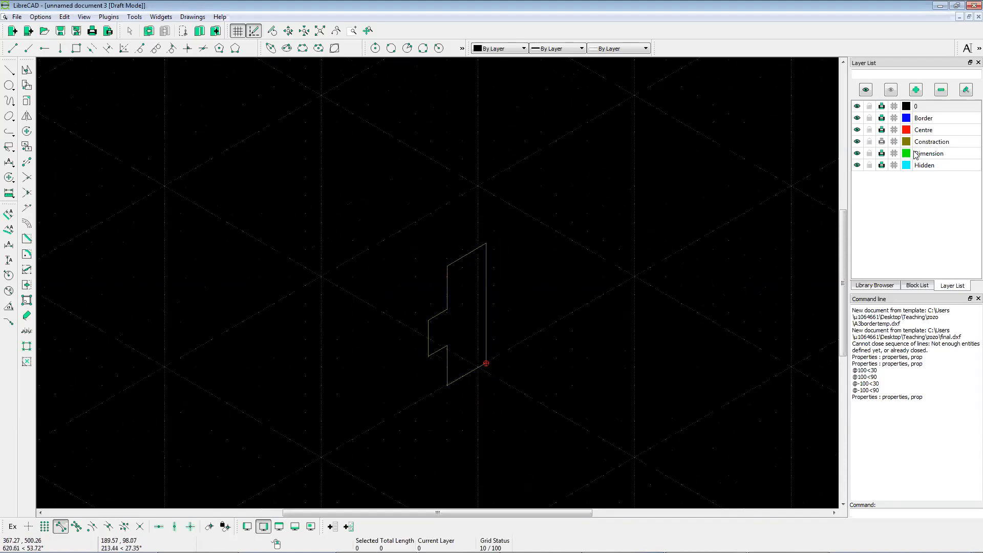
# Step: Make Constraction the current layer and draw an angled line at 150° with length 76 from the long vertical line's lower end
pyautogui.click(951, 143)
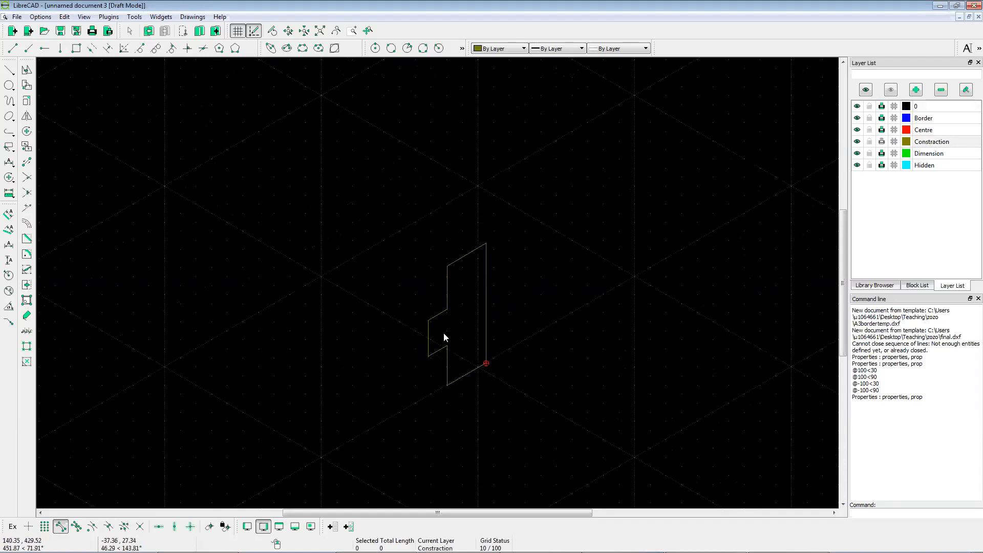
pyautogui.scroll(2, 470, 370)
pyautogui.scroll(-1, 480, 354)
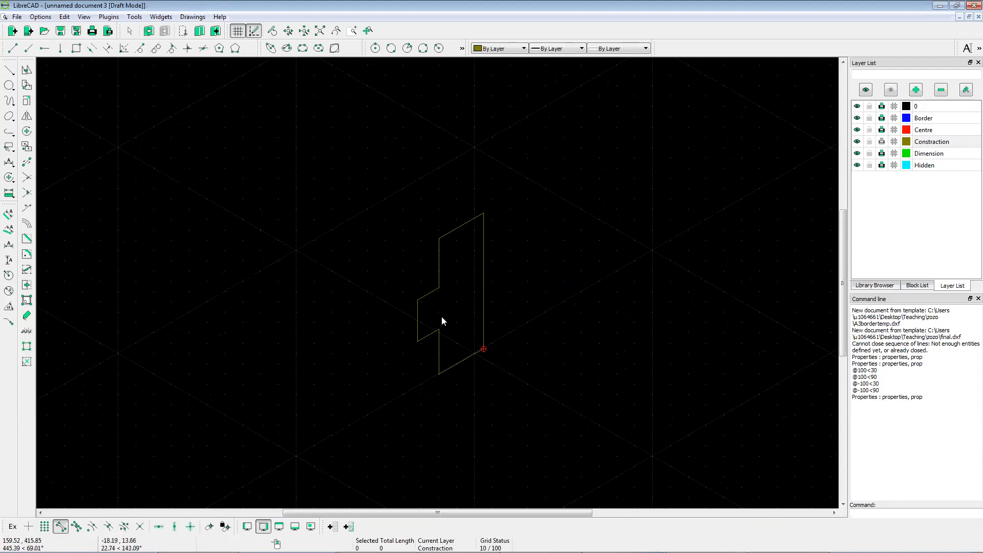
pyautogui.click(28, 48)
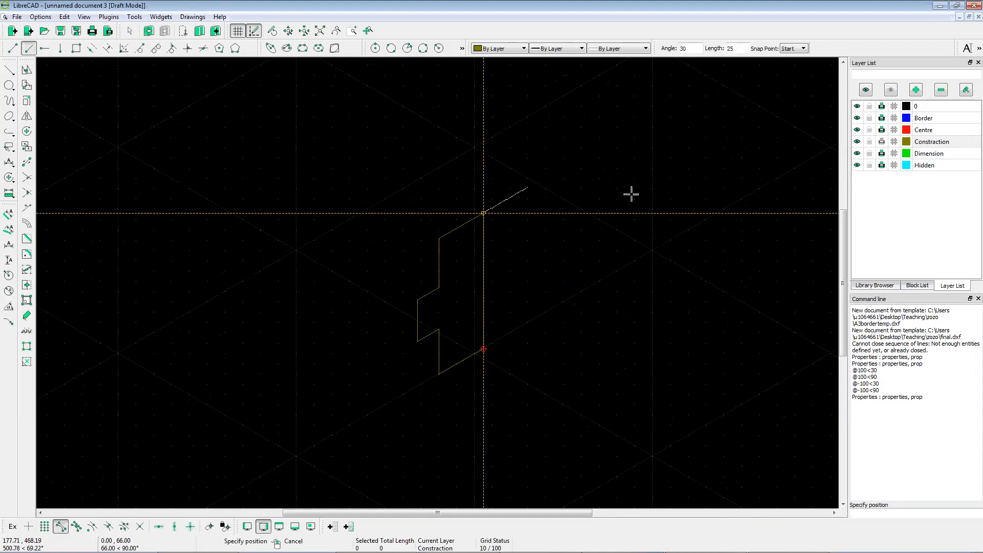
pyautogui.click(672, 51)
pyautogui.write('150')
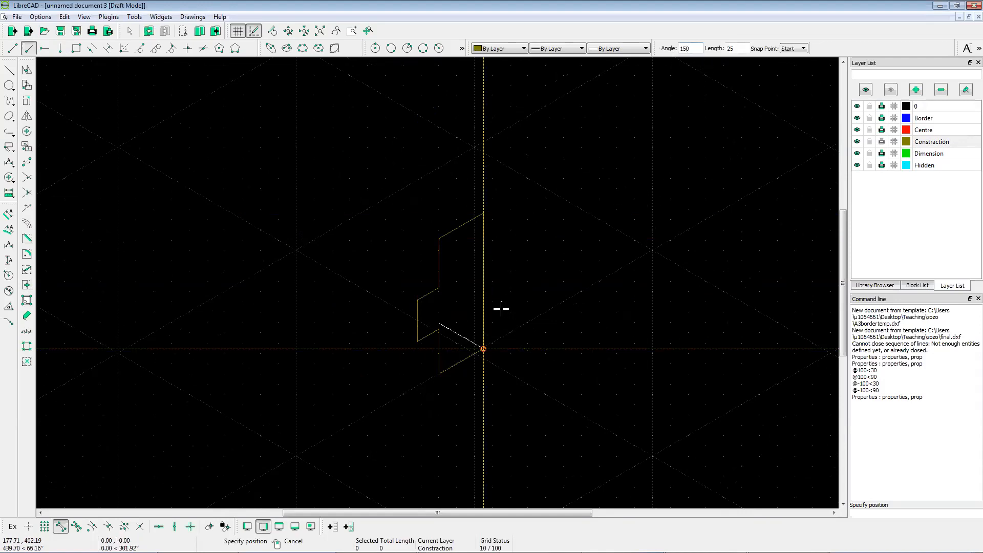
pyautogui.click(730, 48)
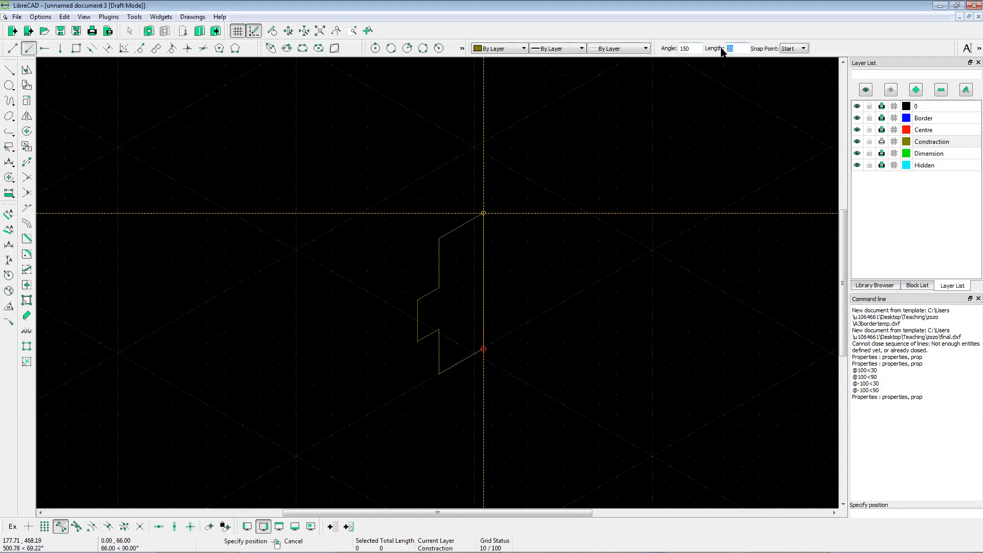
pyautogui.write('76')
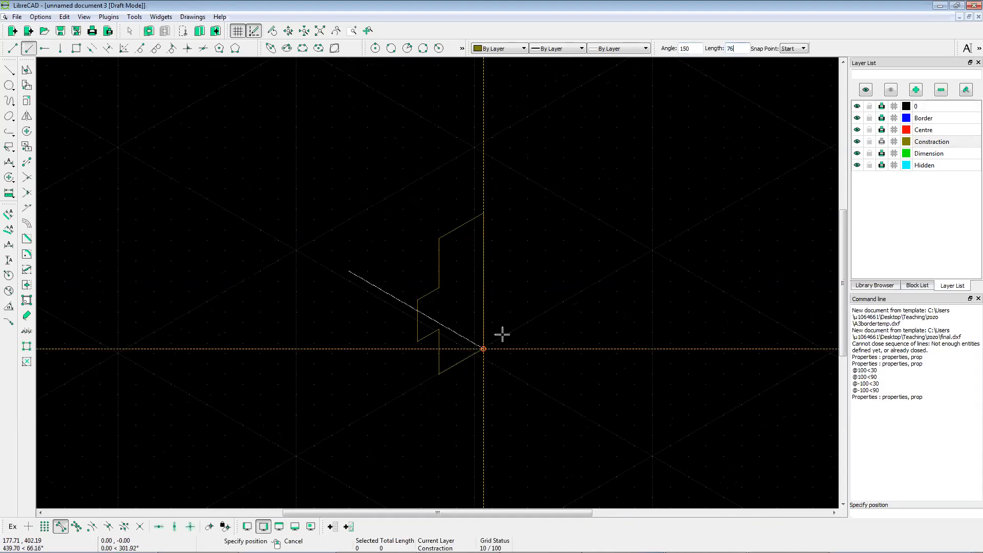
pyautogui.click(479, 352)
pyautogui.rightClick(544, 373)
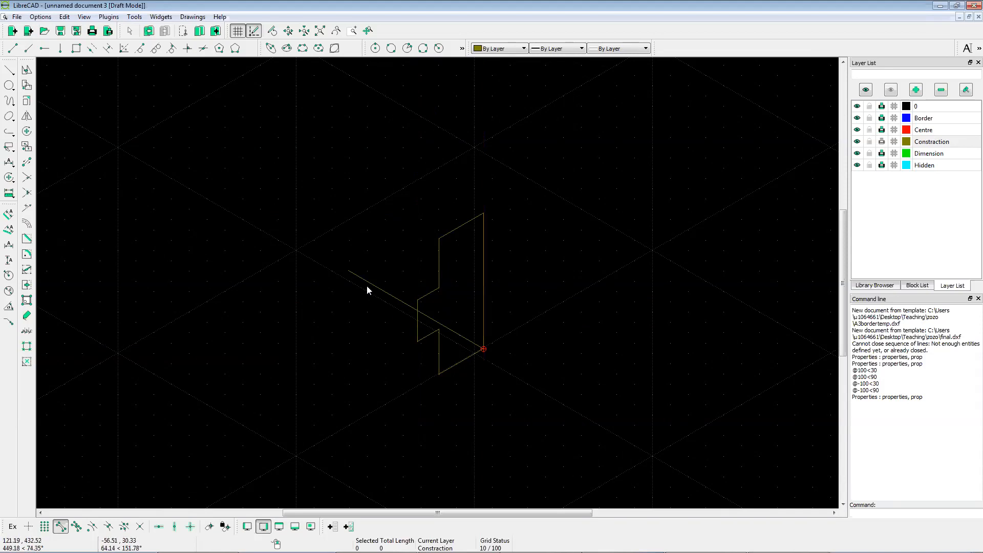
# Step: Copy the eight profile lines from the 76-long line's start point to its far end, keeping the original and using current attributes
pyautogui.scroll(-2, 449, 324)
pyautogui.scroll(2, 448, 324)
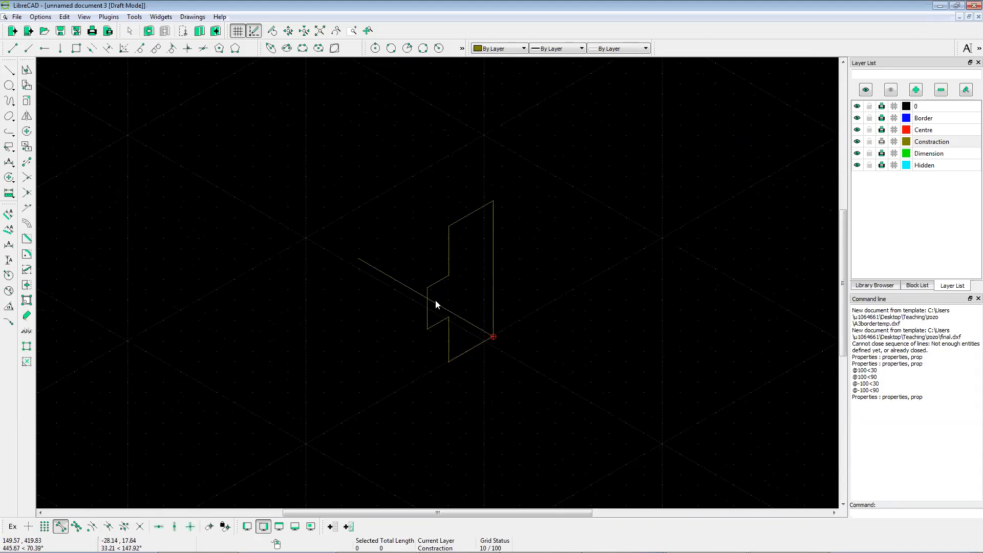
pyautogui.moveTo(379, 177); pyautogui.dragTo(519, 375)
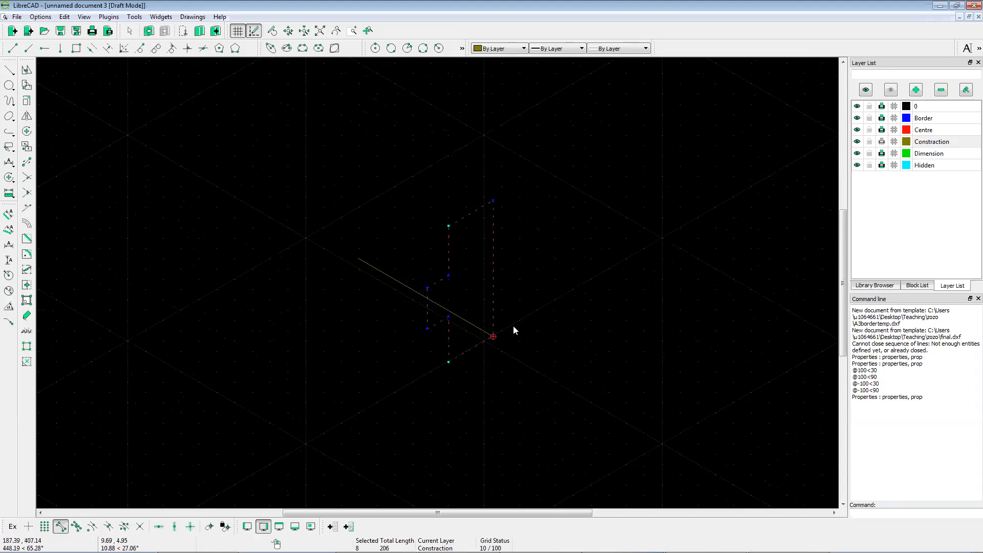
pyautogui.click(28, 70)
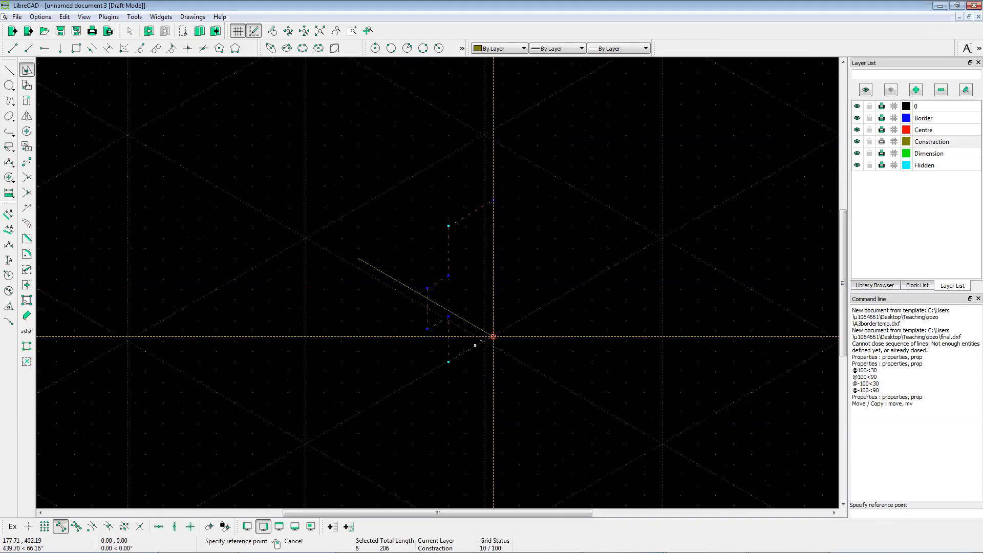
pyautogui.click(490, 336)
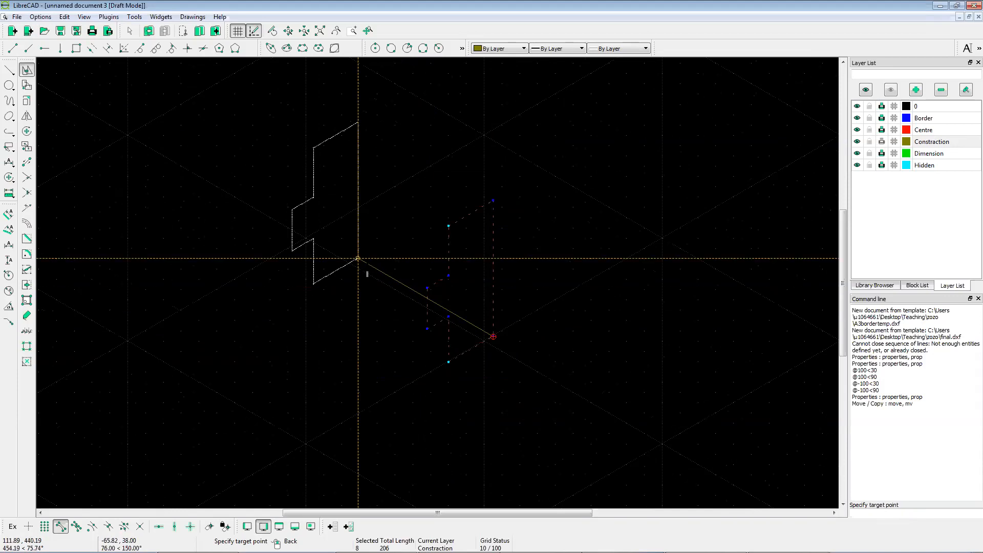
pyautogui.click(357, 261)
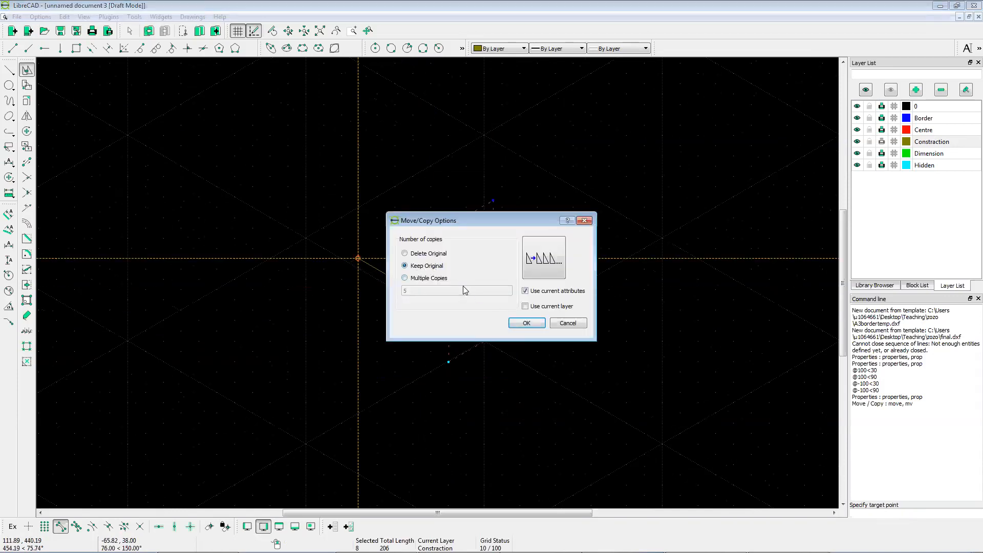
pyautogui.click(527, 322)
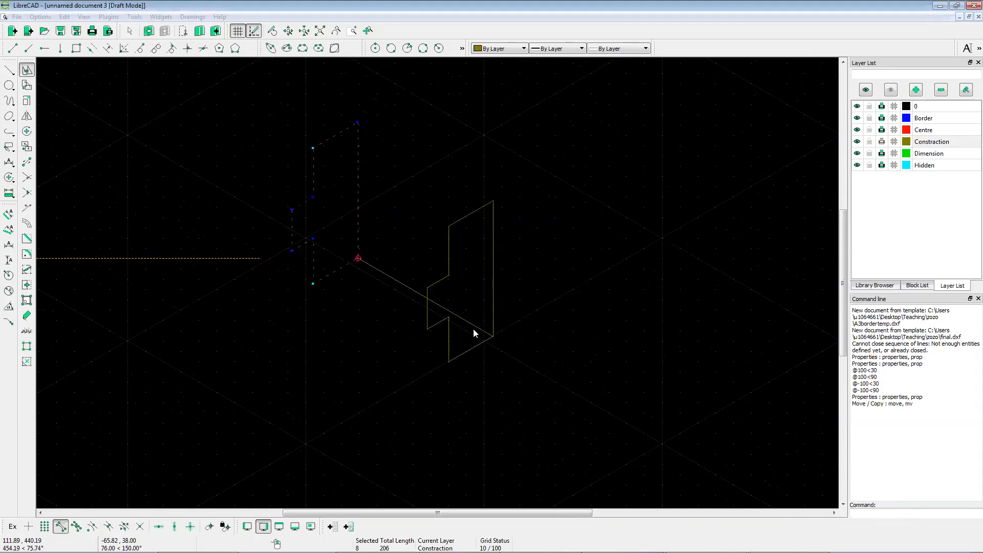
# Step: Draw a line joining the upper rear corners of the copied and original profiles
pyautogui.scroll(-4, 421, 274)
pyautogui.scroll(5, 384, 213)
pyautogui.scroll(1, 478, 316)
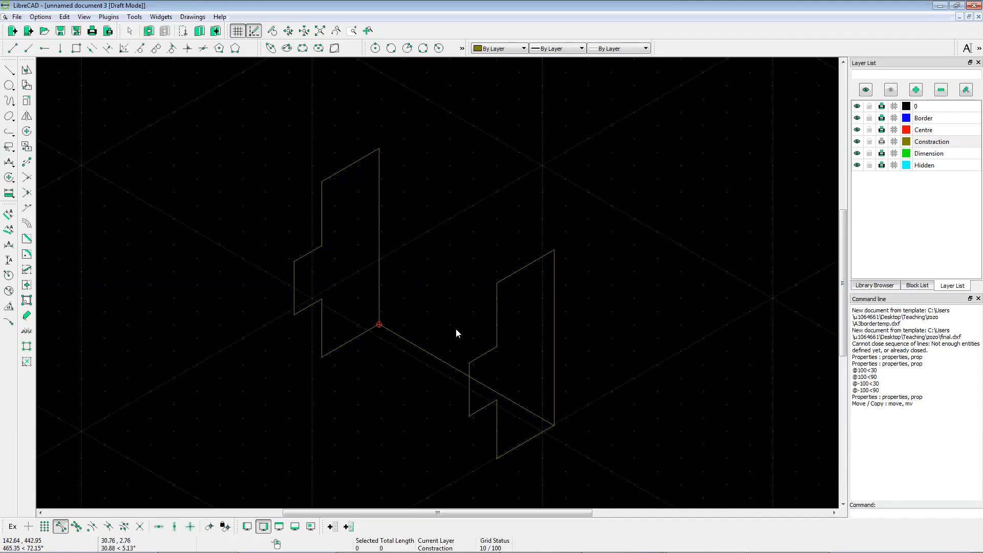
pyautogui.click(13, 49)
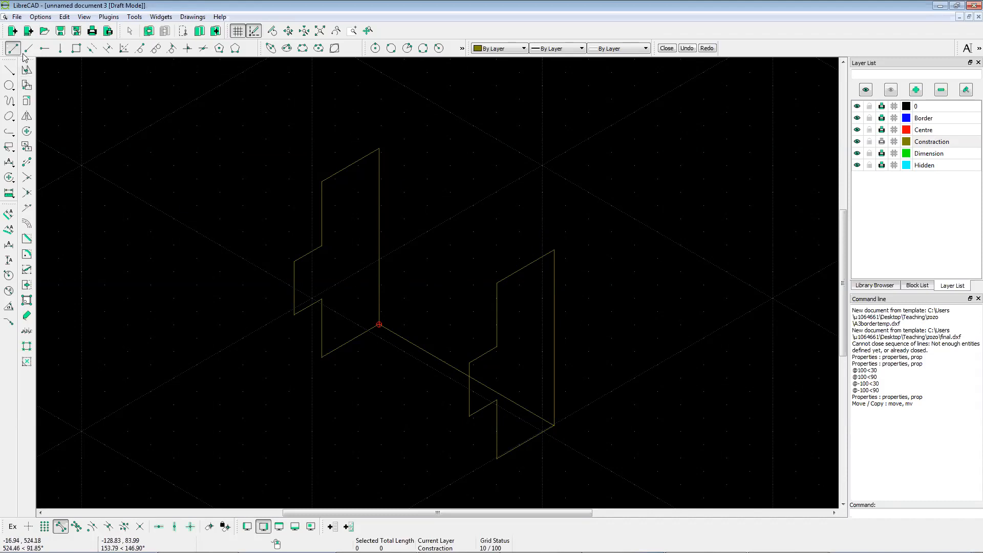
pyautogui.click(554, 250)
pyautogui.click(379, 148)
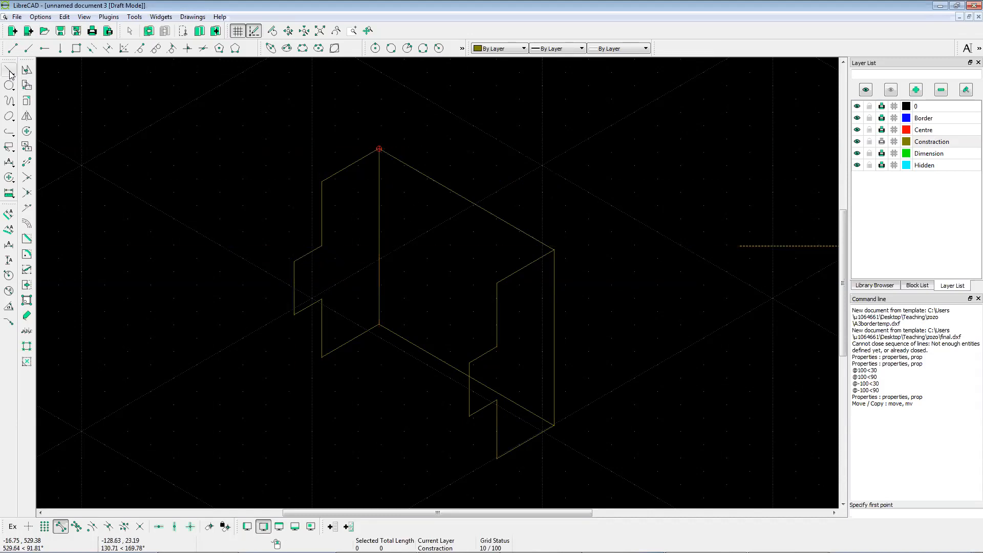
# Step: Draw two lines between the profiles, joining their upper front corners and the inner corners above the ledge
pyautogui.click(12, 48)
pyautogui.click(497, 283)
pyautogui.click(322, 182)
pyautogui.rightClick(322, 183)
pyautogui.click(496, 347)
pyautogui.click(321, 246)
pyautogui.rightClick(431, 372)
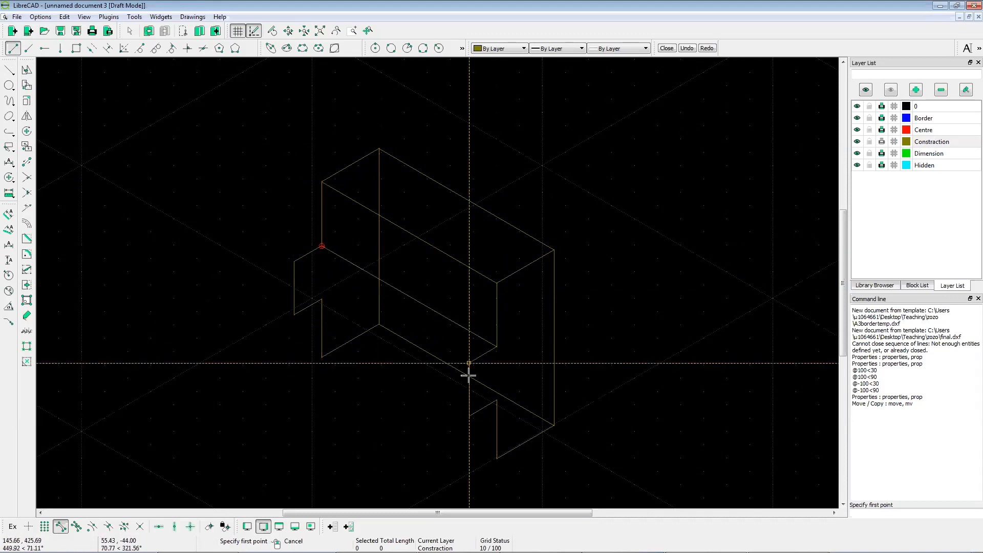
# Step: Join the ledge's upper and lower outer corners and the front bottom corners of the two profiles with long lines
pyautogui.click(294, 262)
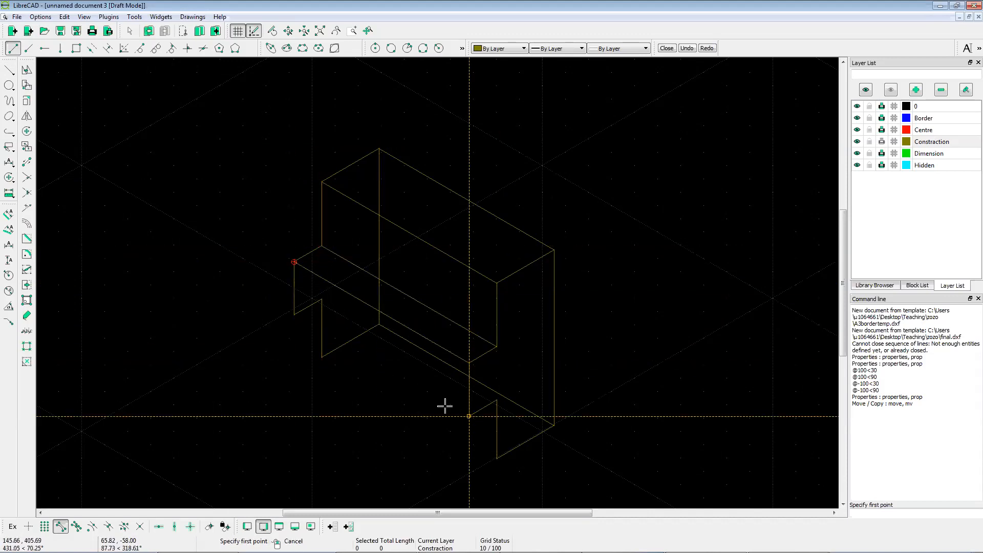
pyautogui.click(295, 315)
pyautogui.rightClick(318, 335)
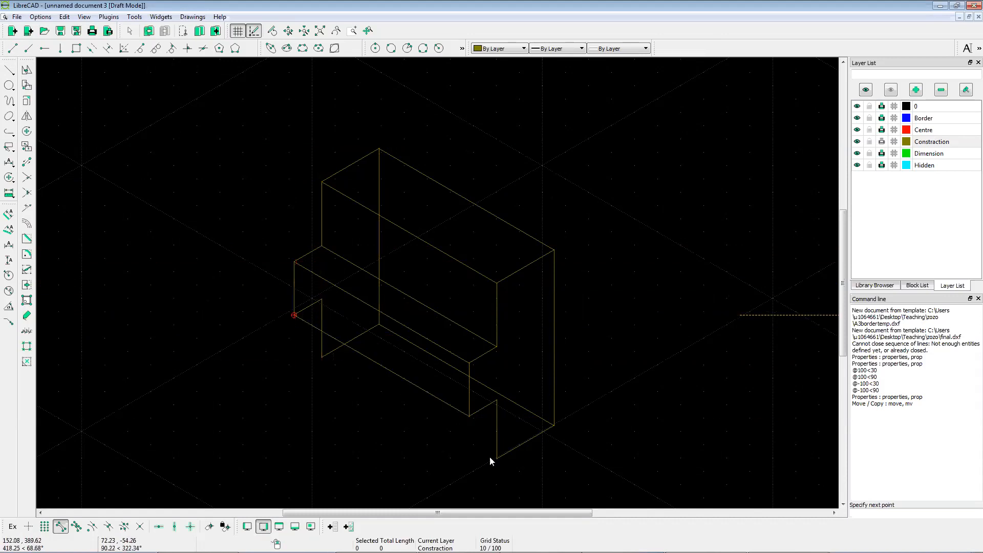
pyautogui.click(12, 48)
pyautogui.click(498, 453)
pyautogui.click(327, 377)
pyautogui.rightClick(384, 400)
pyautogui.rightClick(383, 400)
pyautogui.scroll(-1, 437, 378)
pyautogui.scroll(-1, 437, 377)
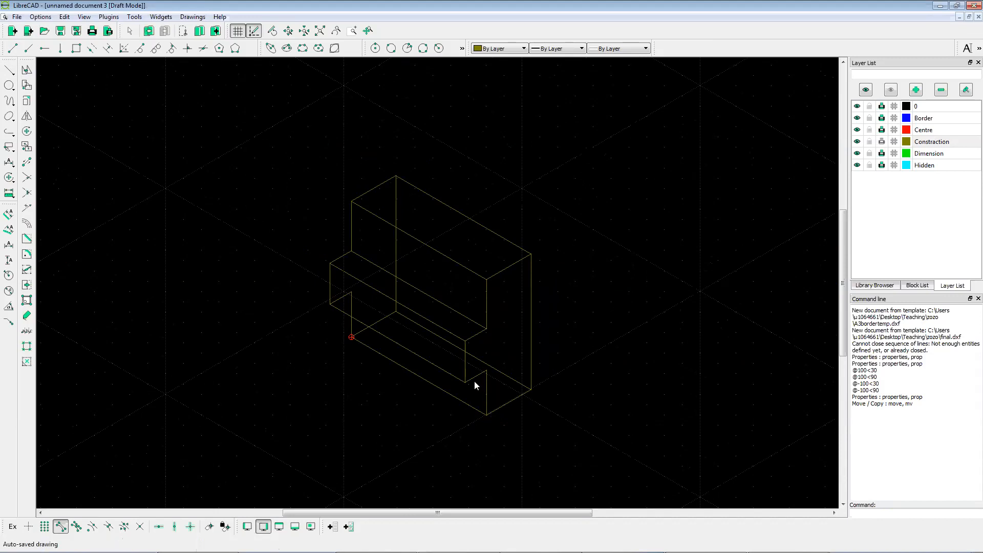
# Step: Delete the hidden edges: the lower rear long line and the original profile's rear vertical, bottom angled and under-ledge angled lines
pyautogui.scroll(2, 475, 381)
pyautogui.scroll(-2, 474, 364)
pyautogui.scroll(3, 408, 301)
pyautogui.scroll(-2, 409, 302)
pyautogui.scroll(-1, 409, 305)
pyautogui.scroll(2, 428, 297)
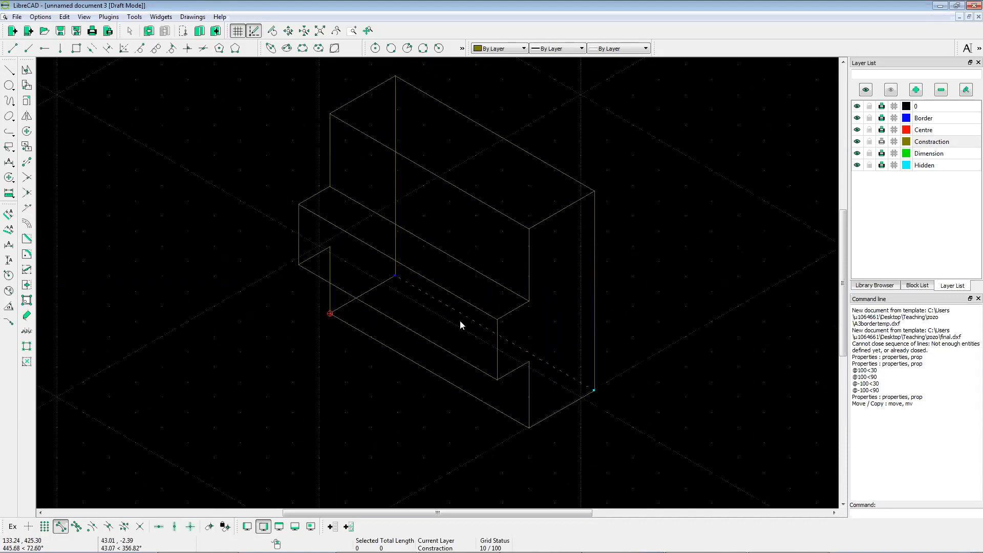
pyautogui.click(395, 236)
pyautogui.scroll(-2, 444, 275)
pyautogui.scroll(3, 367, 271)
pyautogui.click(367, 274)
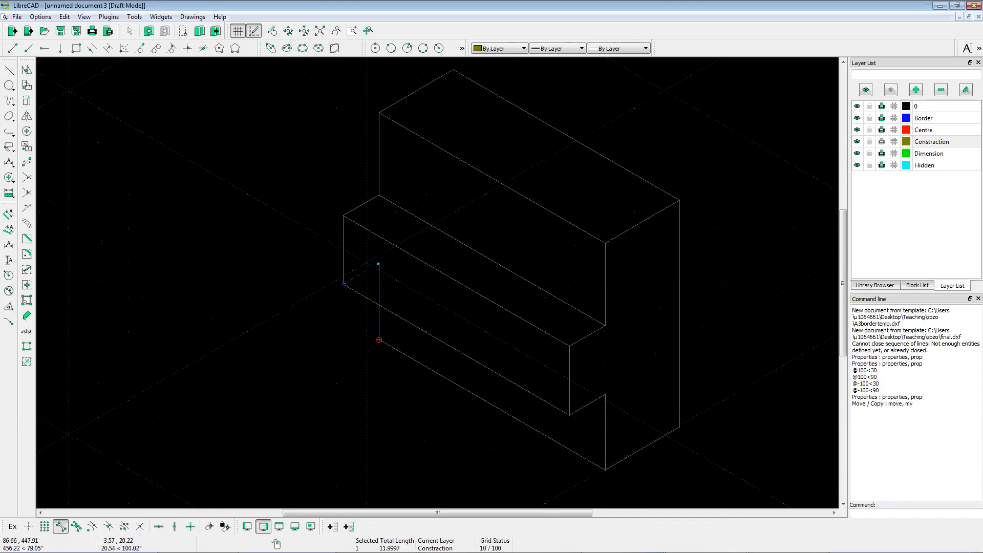
pyautogui.click(379, 271)
pyautogui.moveTo(379, 265); pyautogui.dragTo(376, 302)
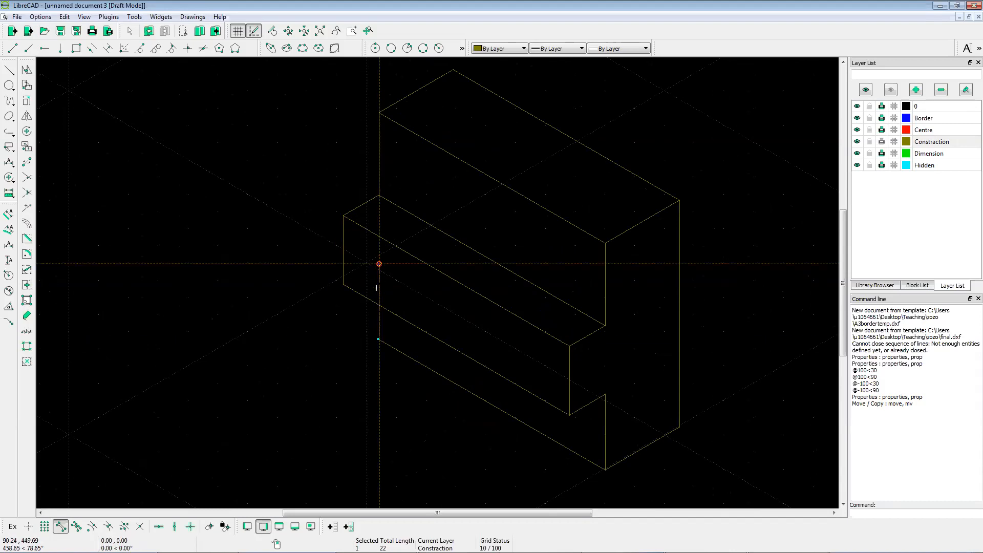
pyautogui.press('Escape')
# Step: Trim the original profile's short lower vertical line at the ledge's lower long edge
pyautogui.scroll(-3, 375, 287)
pyautogui.scroll(4, 380, 288)
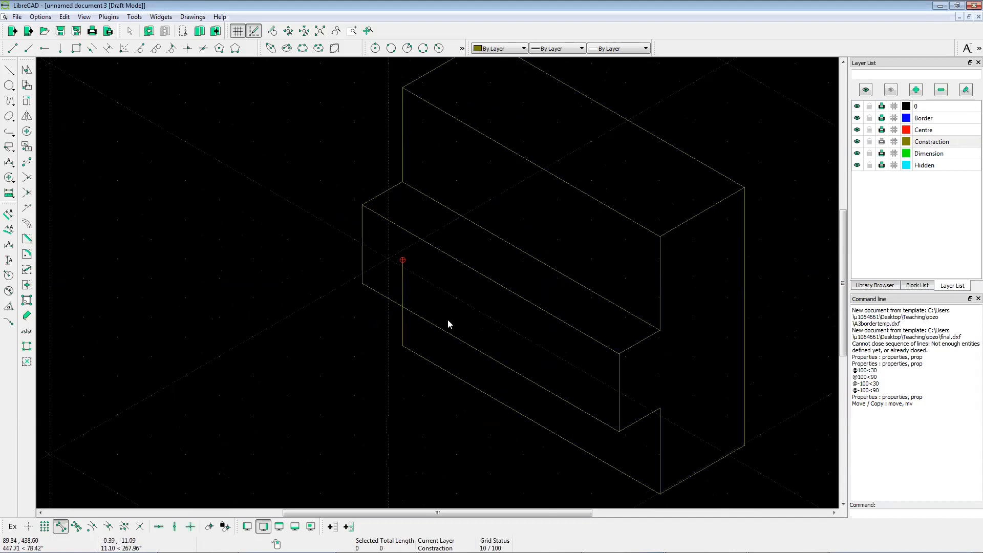
pyautogui.click(27, 177)
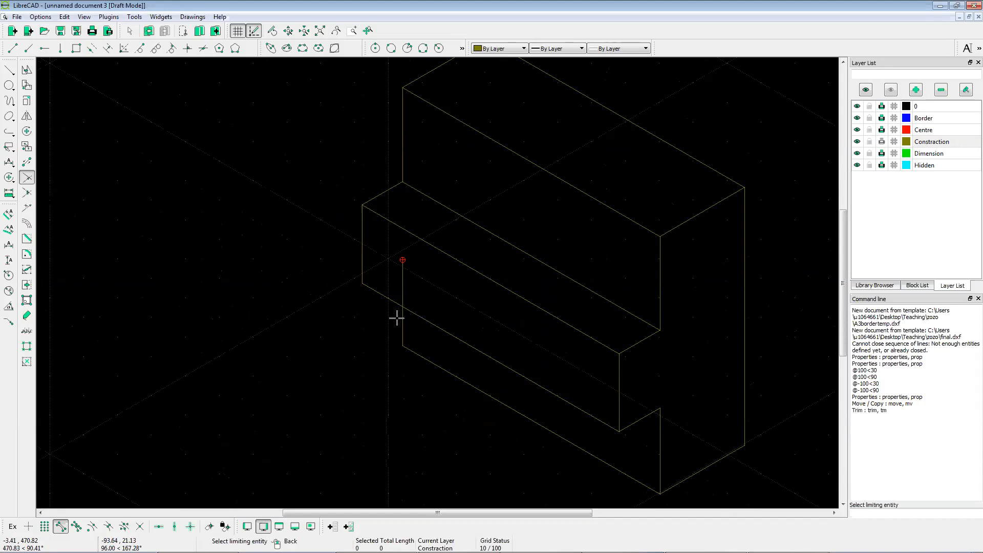
pyautogui.scroll(-3, 410, 321)
pyautogui.scroll(2, 500, 310)
pyautogui.scroll(-2, 480, 337)
pyautogui.scroll(1, 485, 272)
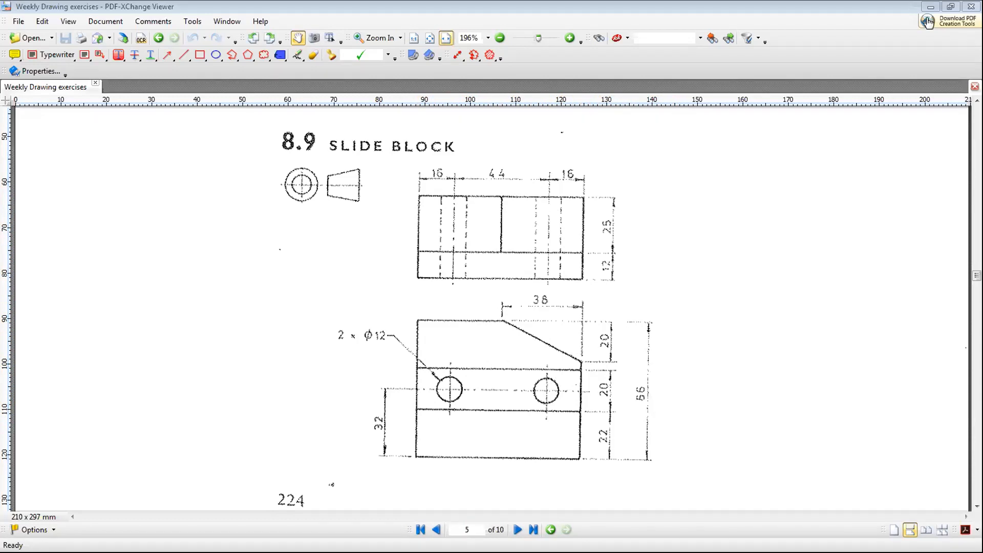
# Step: Switch back to LibreCAD, leave the Trim command, make layer 0 current and enable intersection snapping
pyautogui.hotkey('alt', 'Tab')
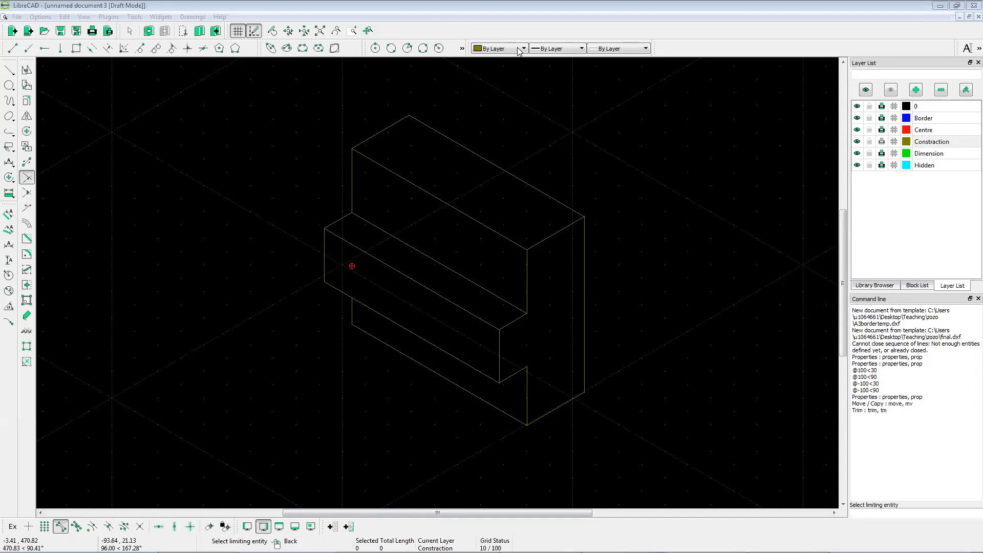
pyautogui.click(467, 261)
pyautogui.scroll(3, 472, 248)
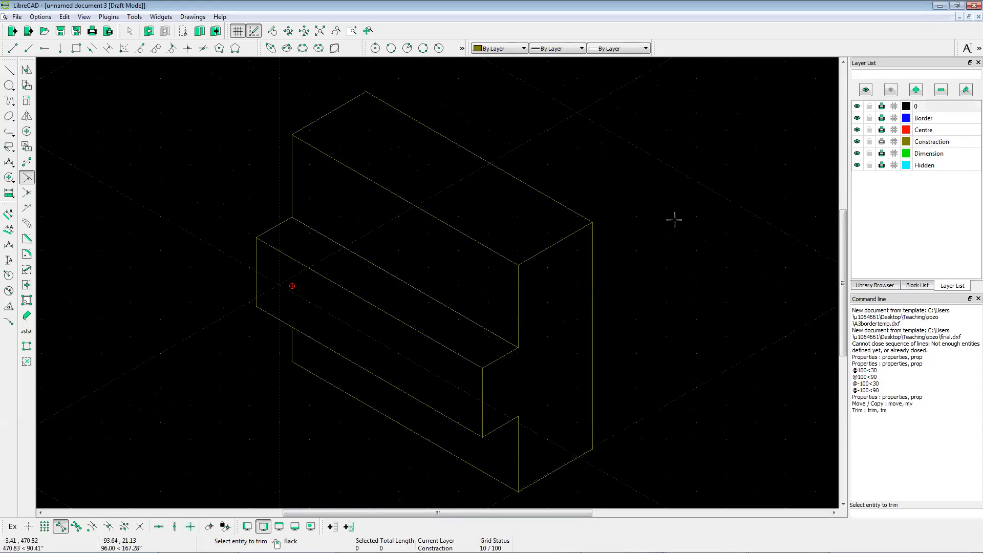
pyautogui.rightClick(702, 254)
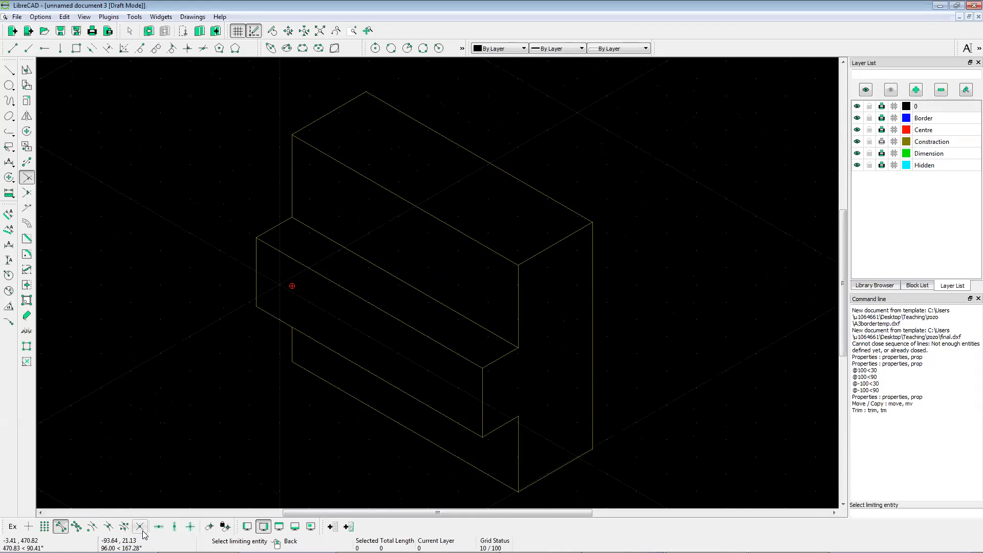
pyautogui.click(141, 527)
pyautogui.click(12, 49)
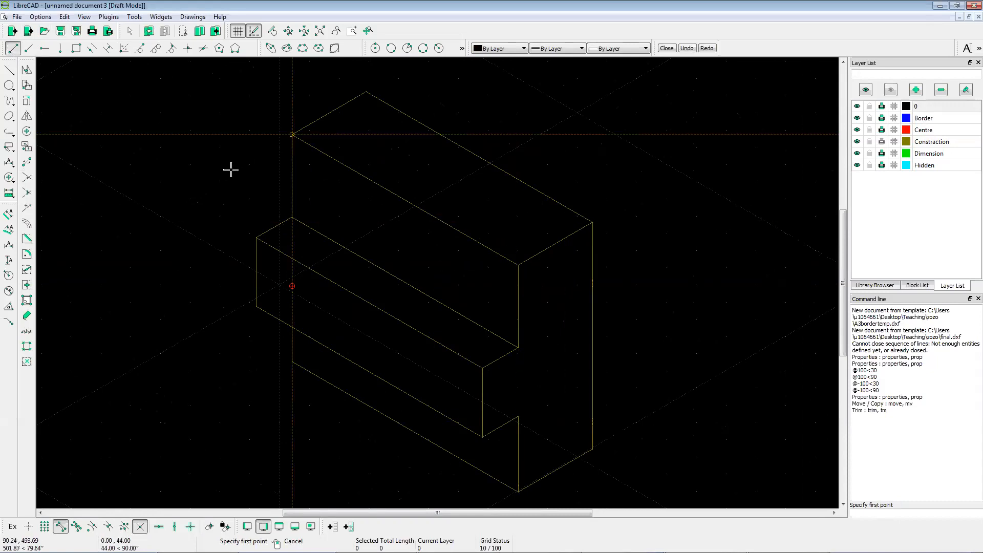
pyautogui.rightClick(154, 104)
pyautogui.click(108, 48)
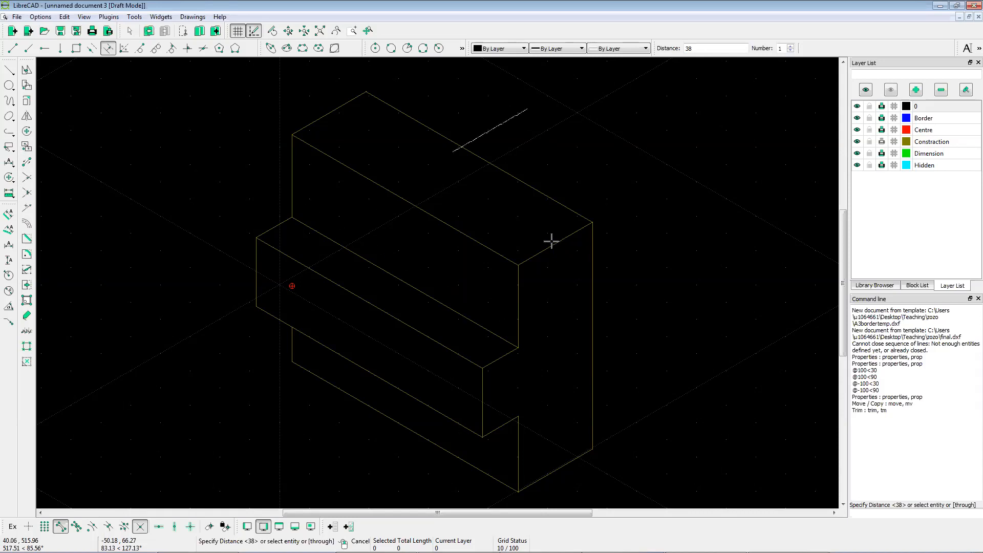
pyautogui.scroll(-3, 539, 244)
pyautogui.scroll(2, 533, 251)
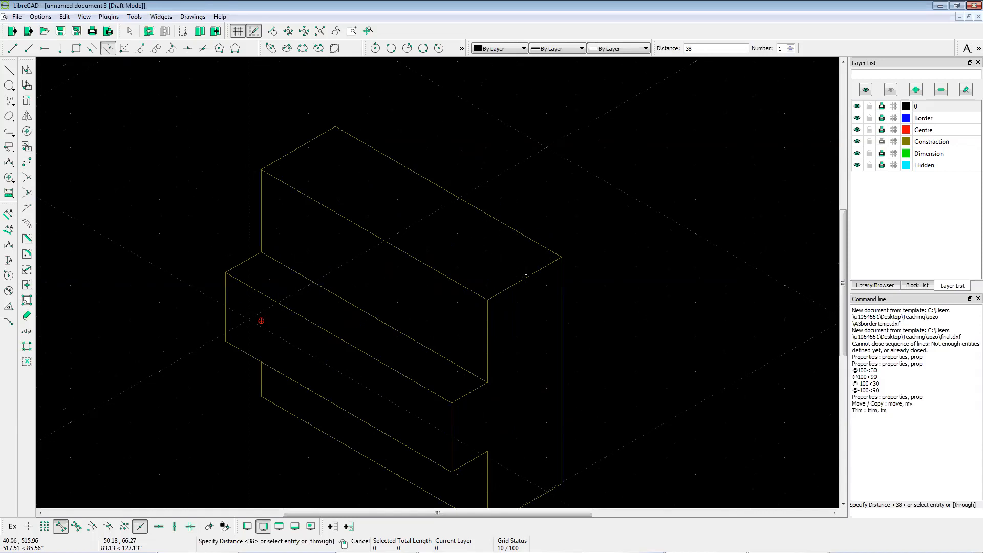
pyautogui.scroll(-2, 522, 272)
pyautogui.scroll(3, 490, 271)
pyautogui.scroll(-4, 466, 278)
pyautogui.scroll(1, 467, 279)
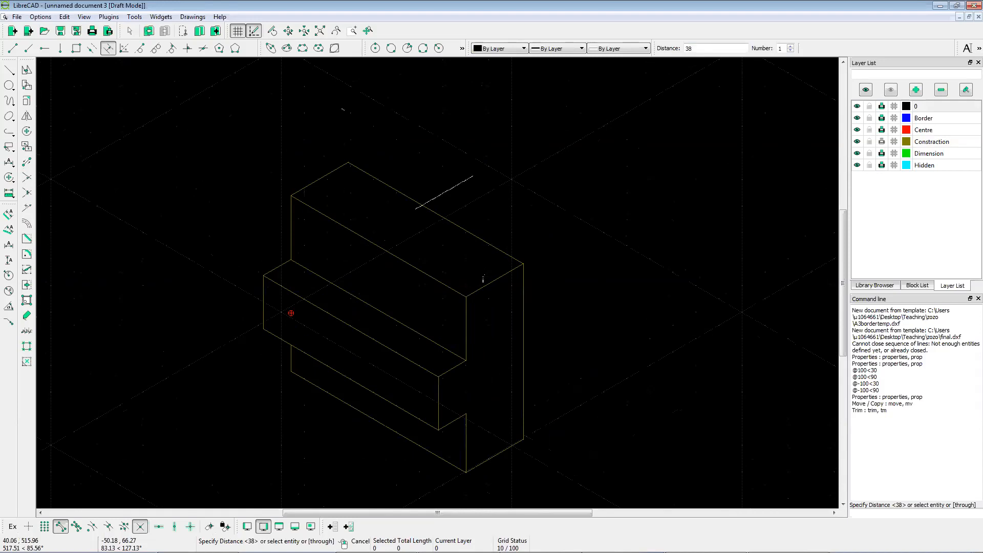
pyautogui.scroll(-1, 485, 274)
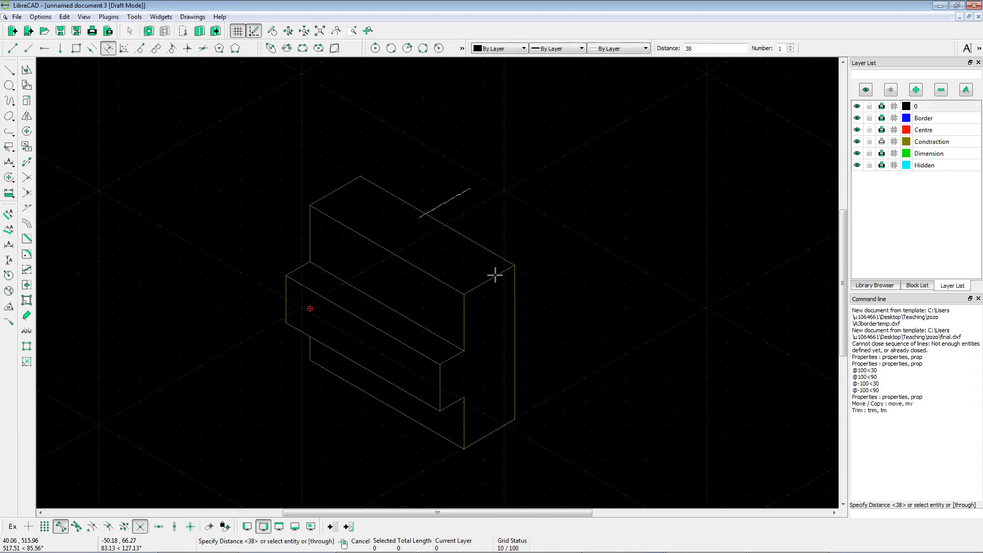
pyautogui.rightClick(484, 282)
pyautogui.scroll(4, 481, 280)
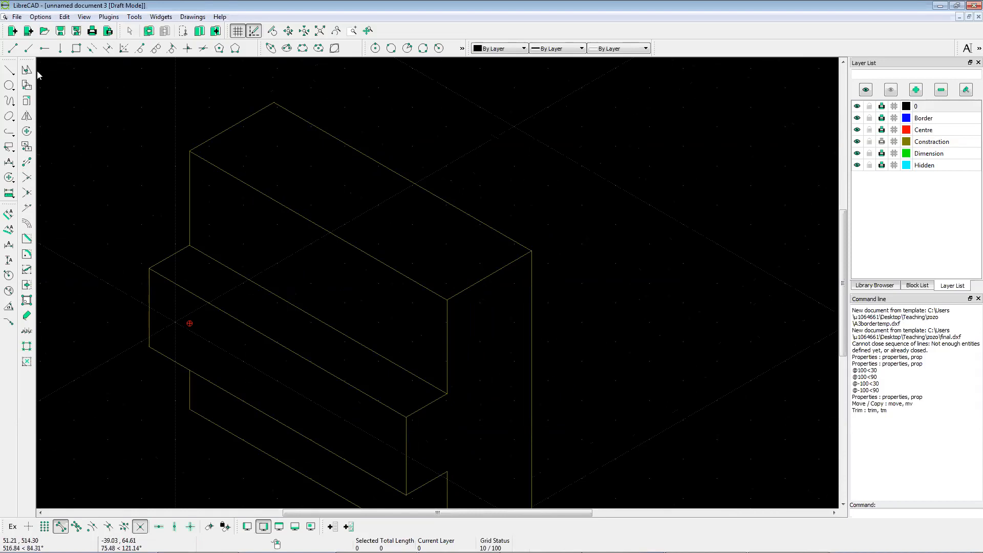
pyautogui.click(12, 48)
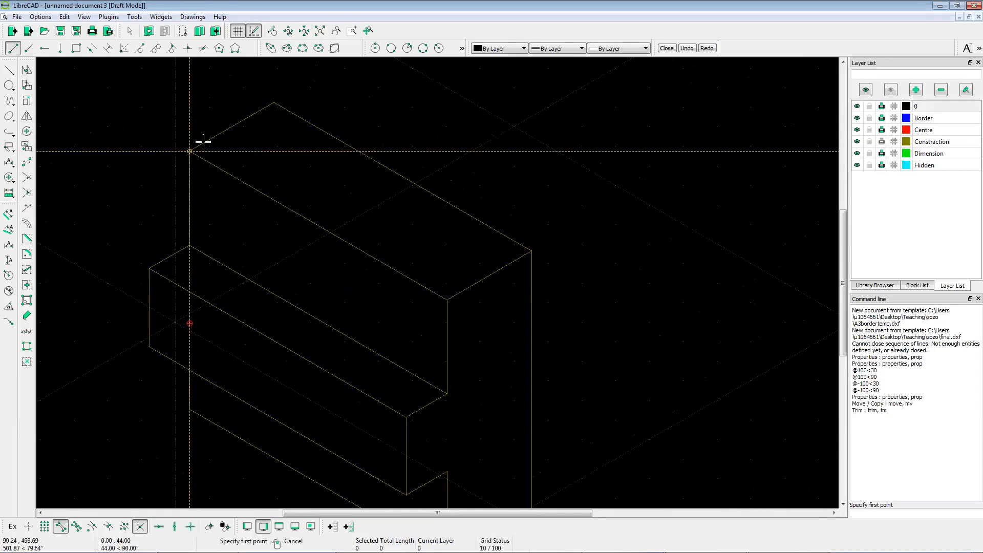
pyautogui.click(532, 251)
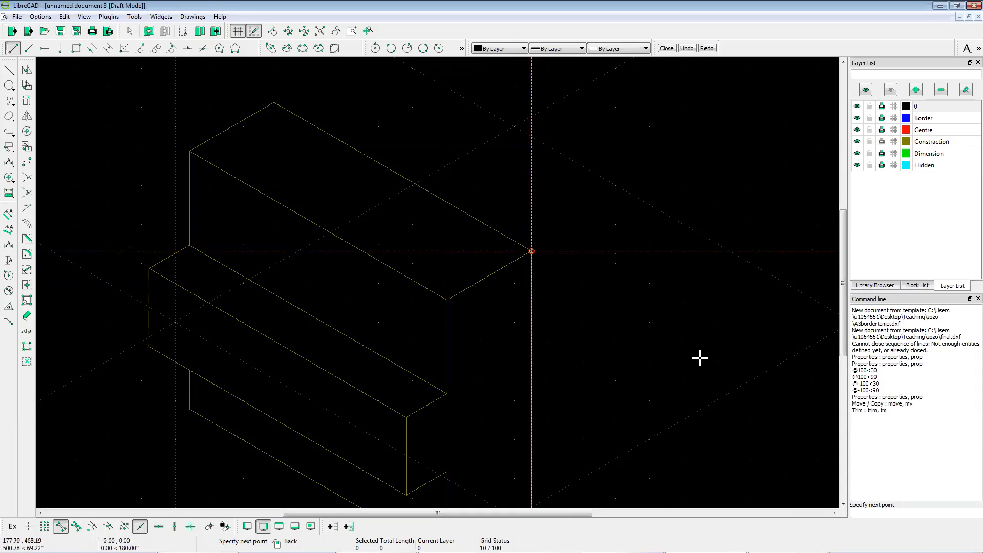
pyautogui.click(895, 516)
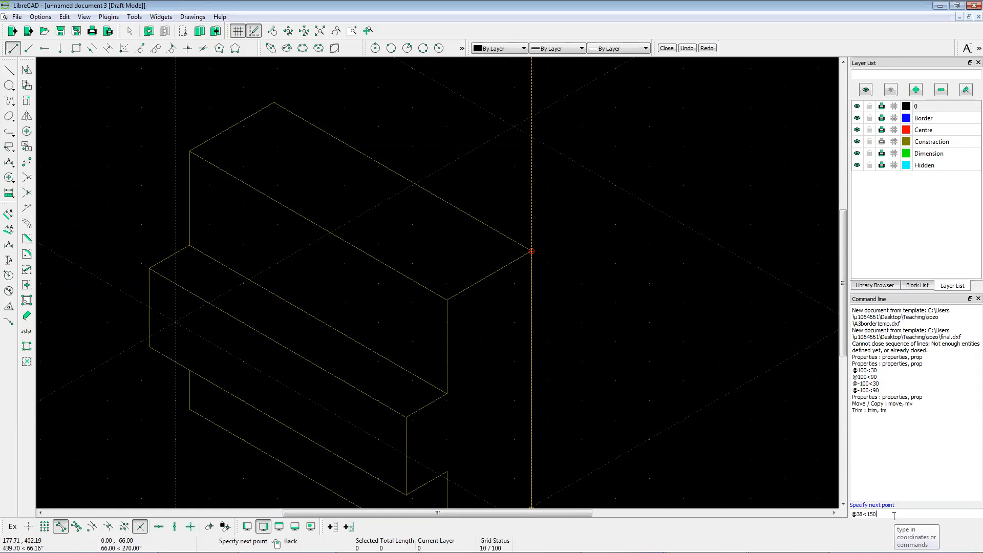
pyautogui.press('Return')
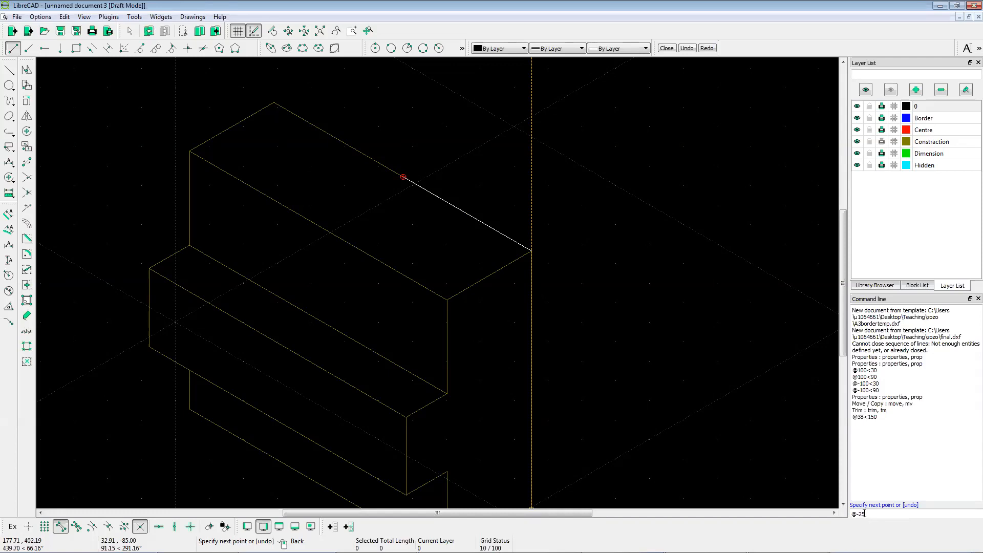
# Step: Continue the line across the top face with @-25<30, join it to the copied profile's upper front corner and finish the line
pyautogui.write('0')
pyautogui.press('Return')
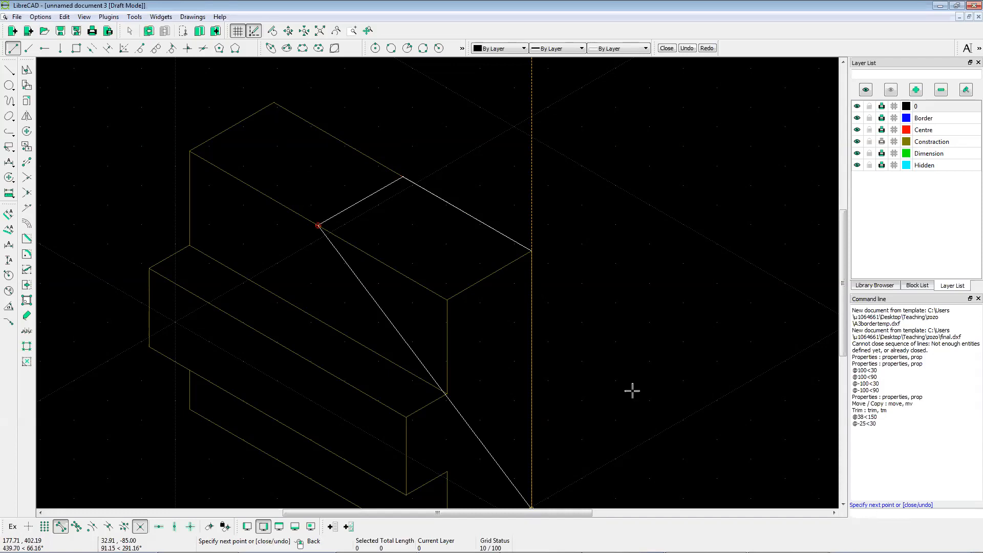
pyautogui.click(446, 299)
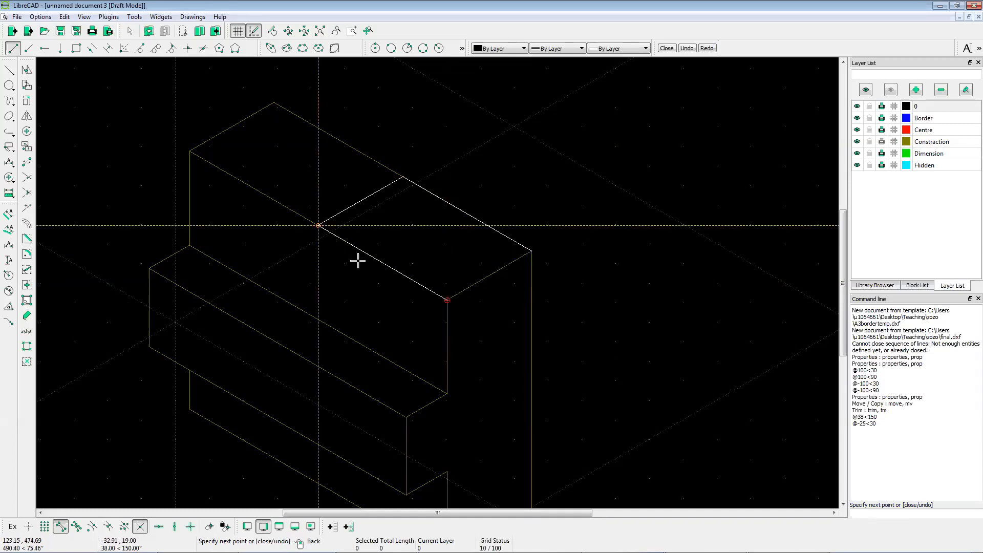
pyautogui.rightClick(346, 247)
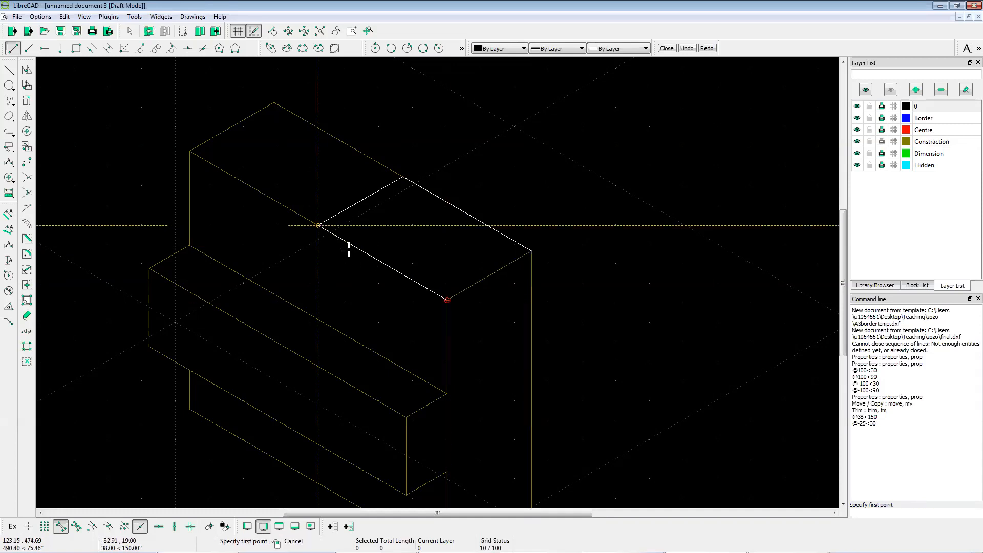
pyautogui.rightClick(347, 248)
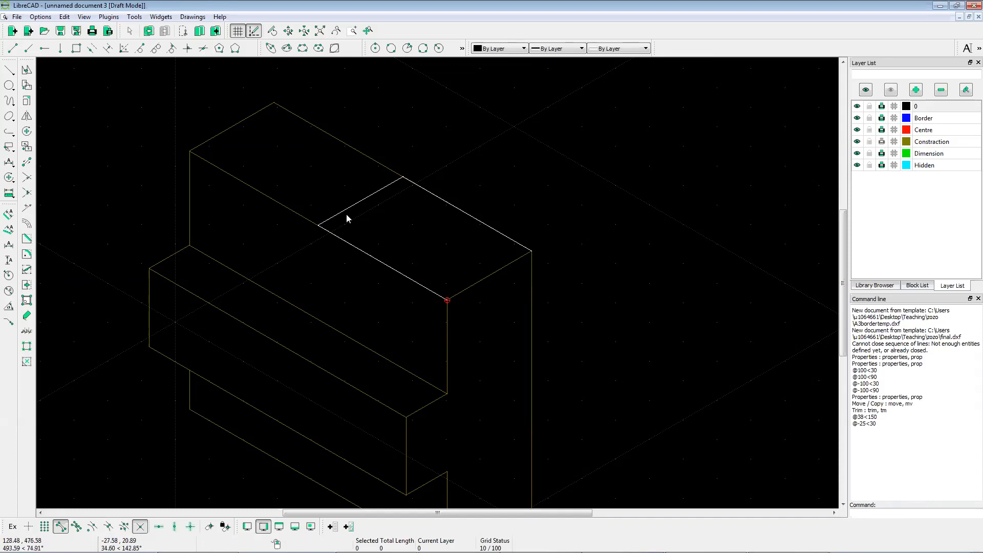
# Step: Draw a vertical line 4 long (@4<90) up from the copied profile's inner corner above the ledge
pyautogui.scroll(-2, 394, 299)
pyautogui.scroll(3, 428, 281)
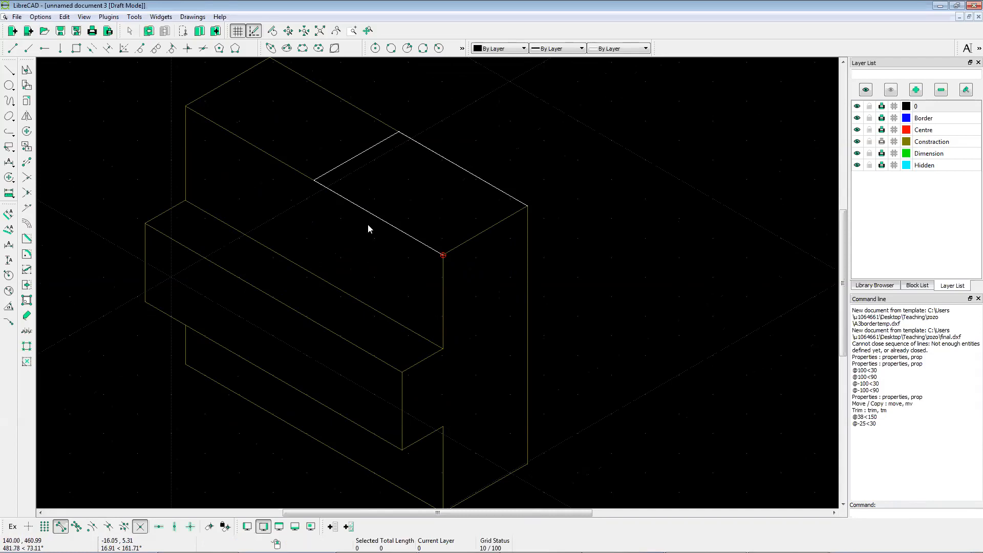
pyautogui.click(13, 48)
pyautogui.click(443, 349)
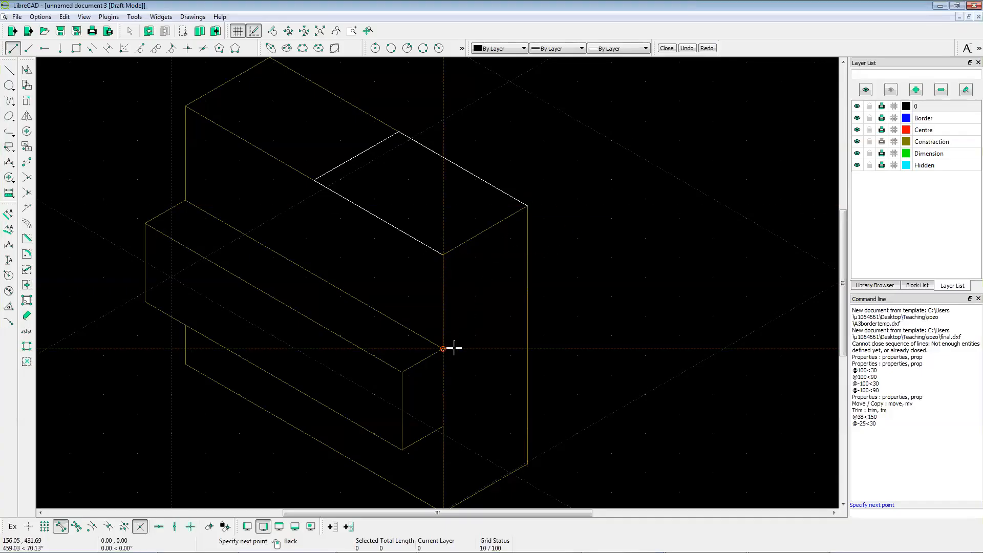
pyautogui.click(861, 513)
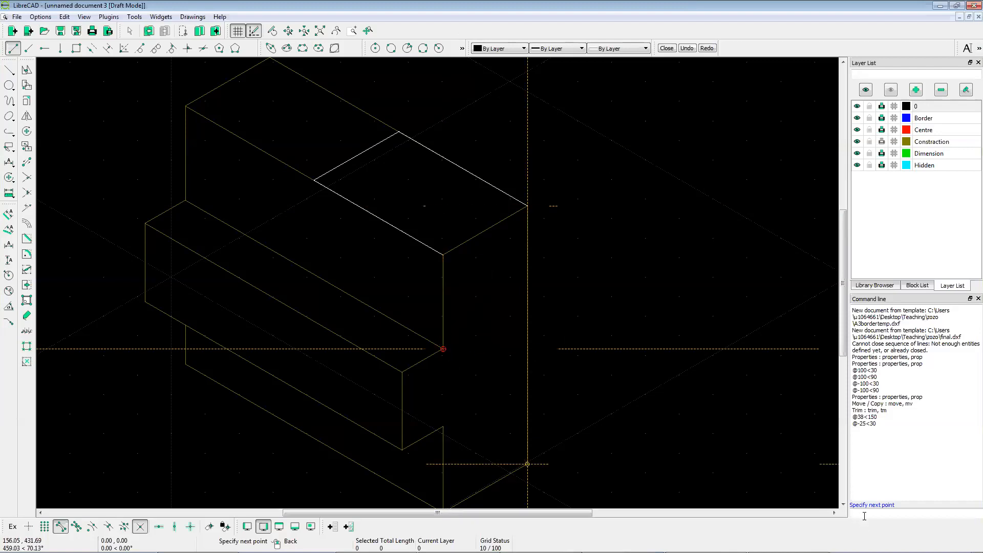
pyautogui.write('@4<90')
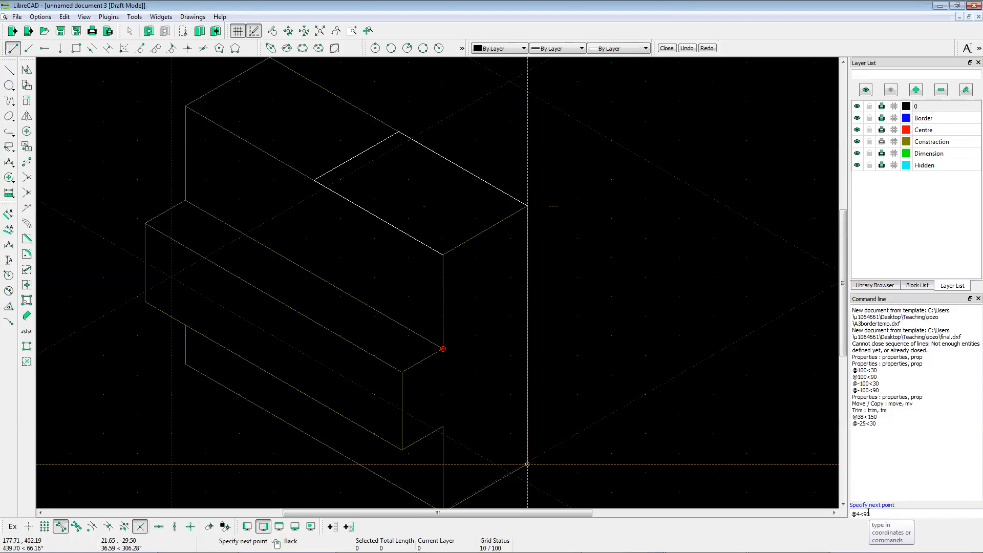
pyautogui.press('Return')
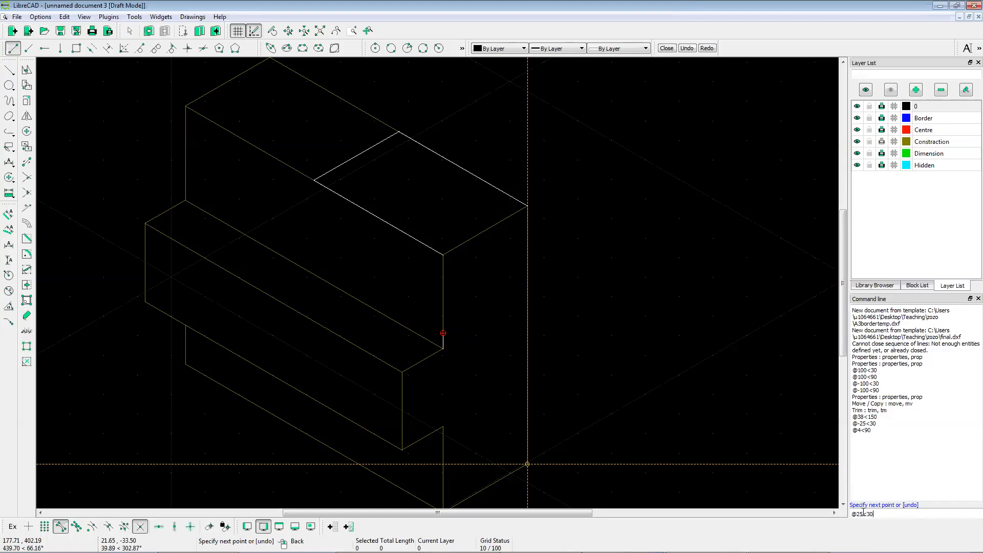
pyautogui.press('Return')
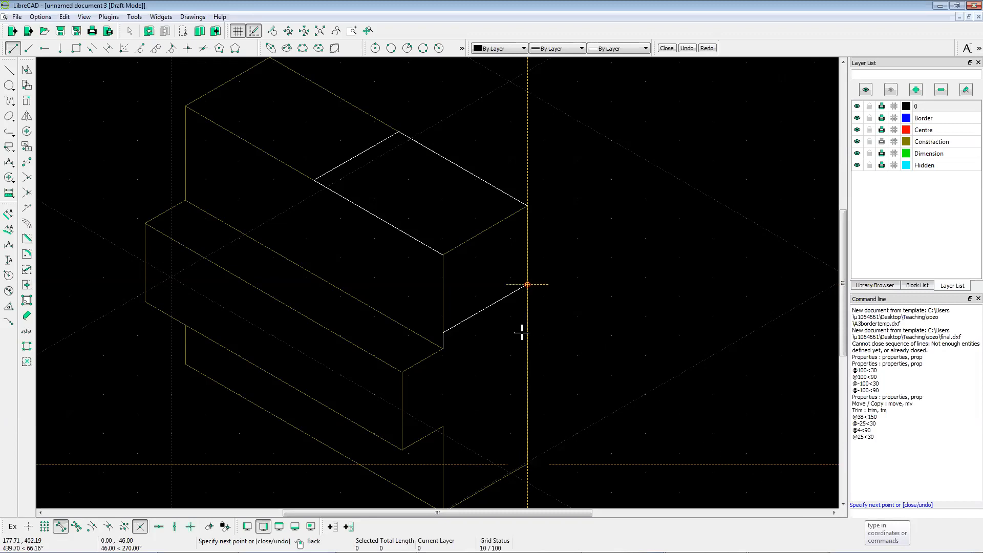
pyautogui.rightClick(528, 314)
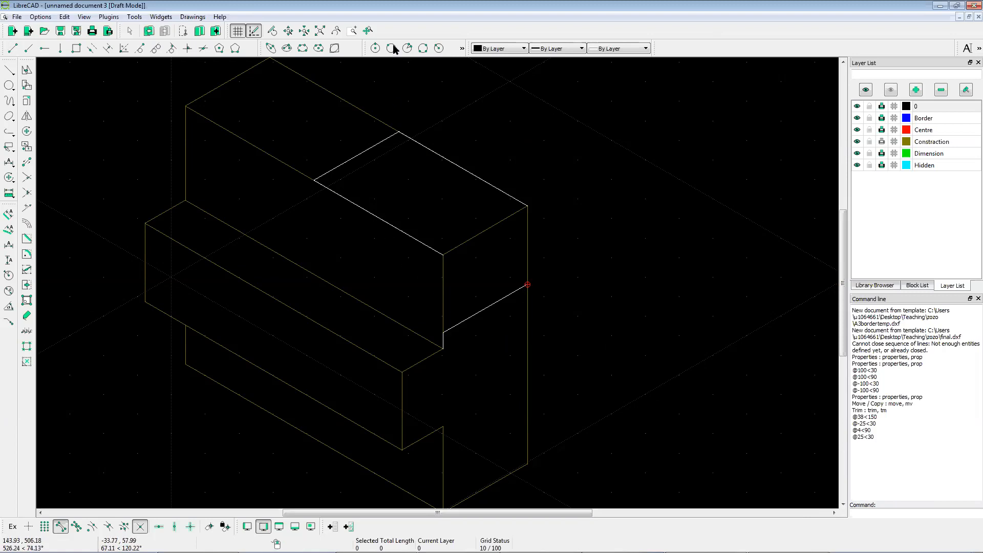
pyautogui.click(12, 48)
pyautogui.click(314, 180)
pyautogui.click(443, 333)
pyautogui.rightClick(500, 337)
pyautogui.click(399, 132)
pyautogui.click(528, 285)
pyautogui.rightClick(528, 285)
pyautogui.rightClick(531, 286)
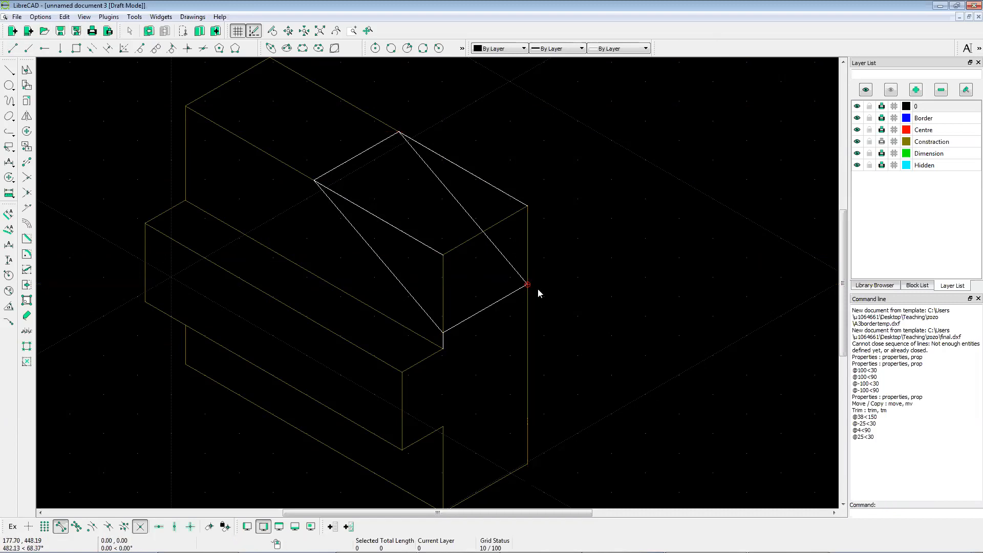
pyautogui.scroll(-1, 471, 264)
pyautogui.scroll(1, 493, 248)
pyautogui.scroll(-1, 493, 247)
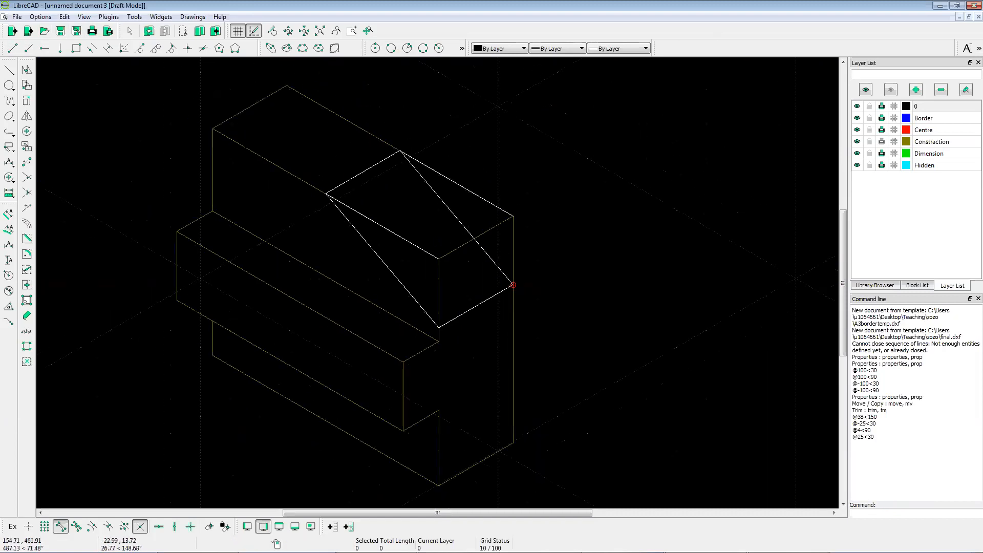
pyautogui.scroll(1, 460, 240)
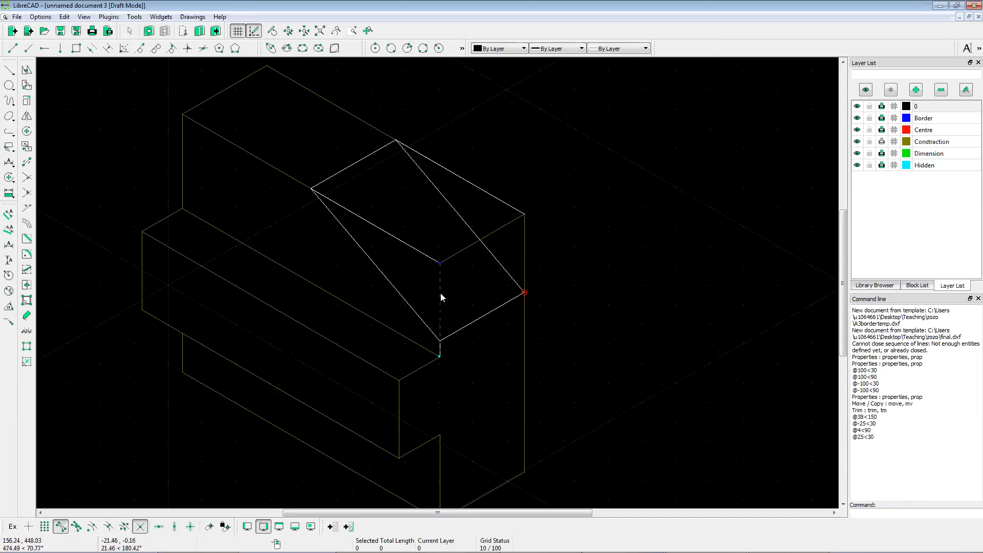
pyautogui.press('Escape')
pyautogui.click(26, 177)
pyautogui.click(26, 177)
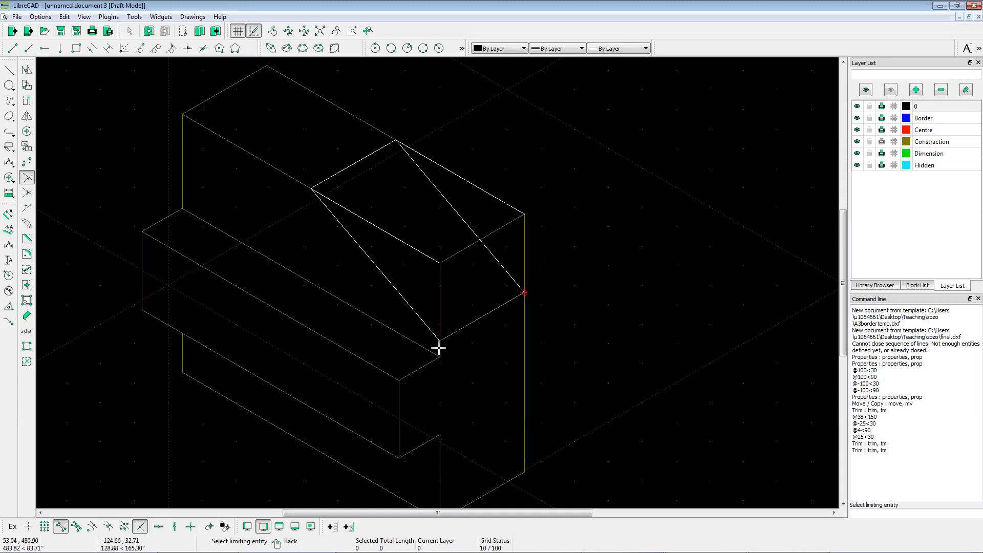
pyautogui.scroll(5, 440, 346)
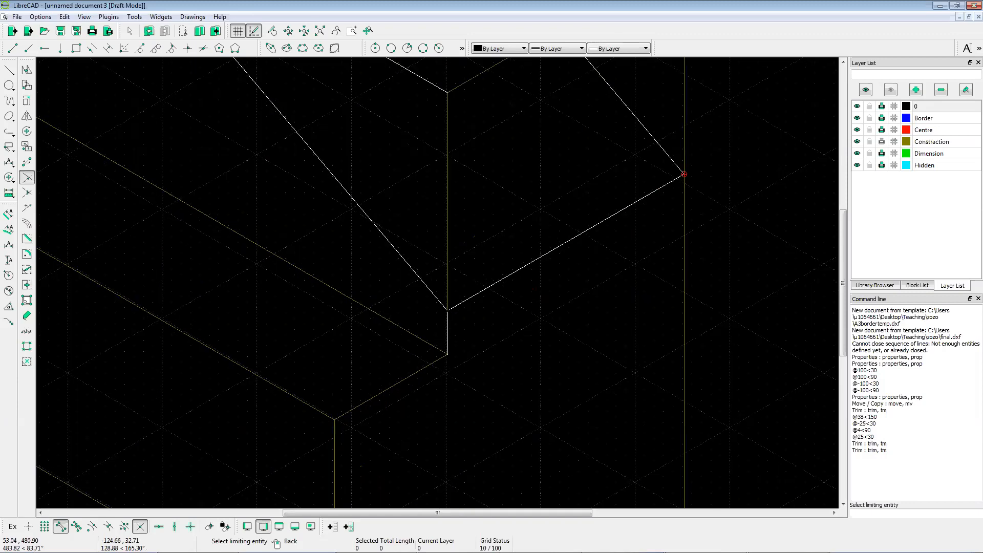
pyautogui.rightClick(448, 267)
# Step: Delete the vertical construction edge above the cut, the end face's top edge and the layer 0 line along the cut-away rear top edge
pyautogui.click(449, 269)
pyautogui.scroll(-4, 449, 295)
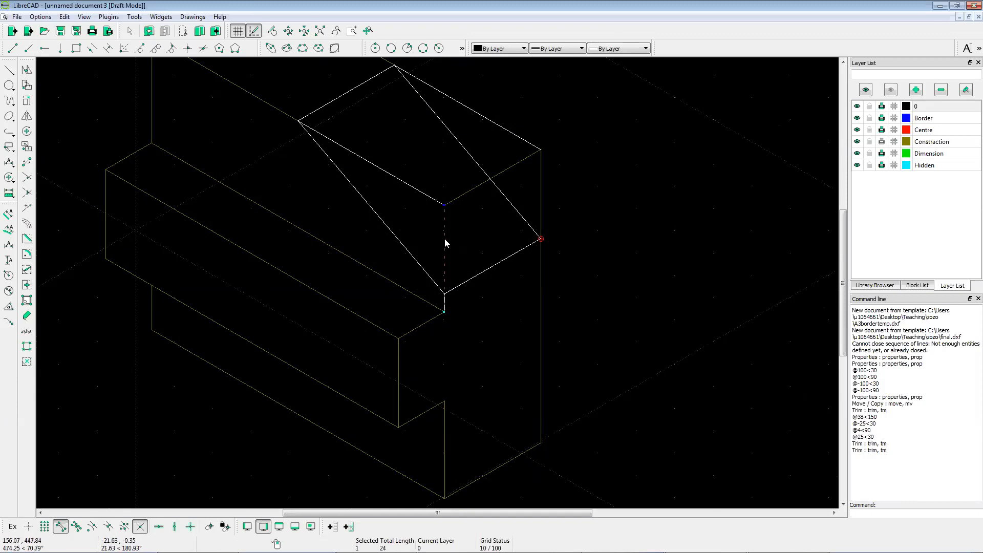
pyautogui.scroll(3, 446, 233)
pyautogui.scroll(-4, 446, 231)
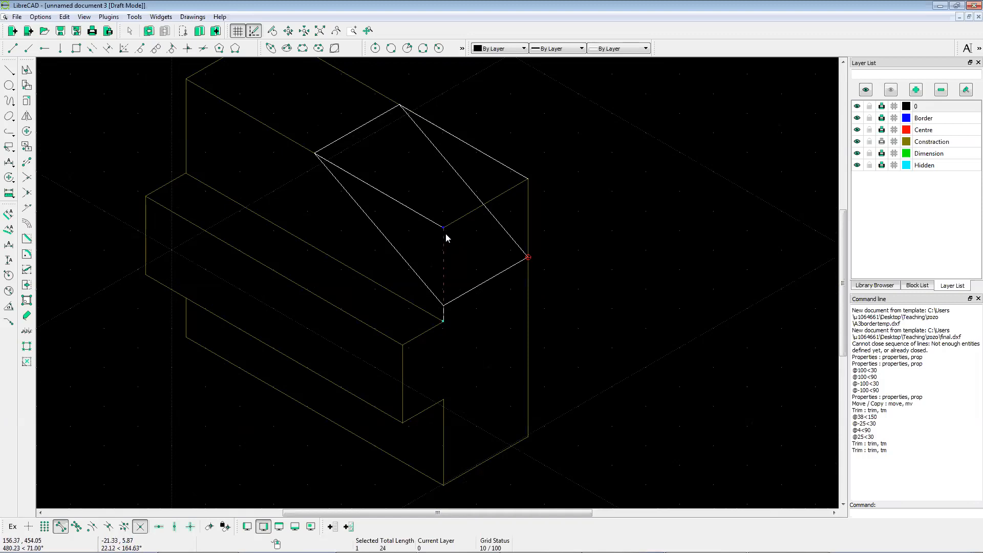
pyautogui.press('Delete')
pyautogui.click(460, 218)
pyautogui.press('Delete')
pyautogui.click(510, 169)
pyautogui.press('Delete')
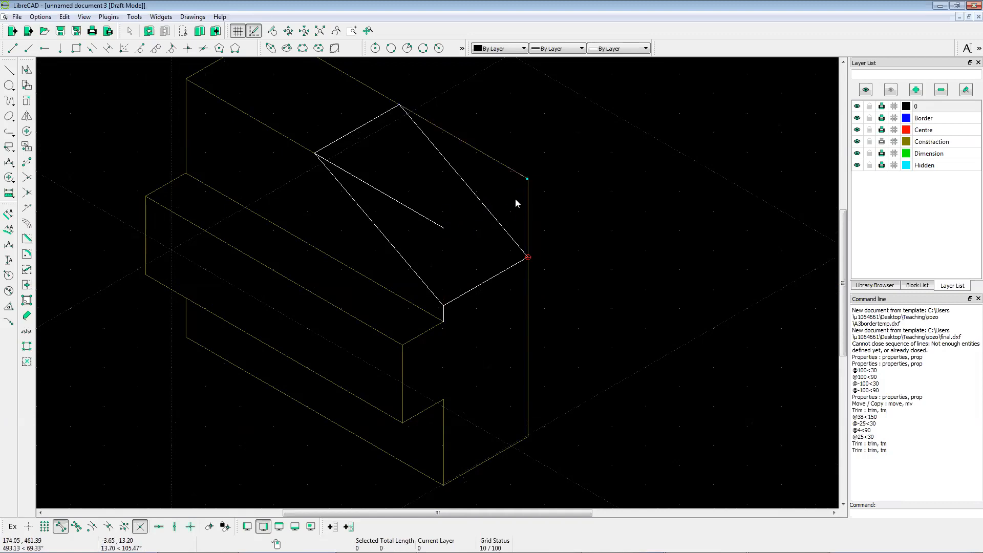
pyautogui.click(516, 176)
pyautogui.press('Escape')
pyautogui.scroll(-2, 493, 180)
pyautogui.scroll(2, 464, 160)
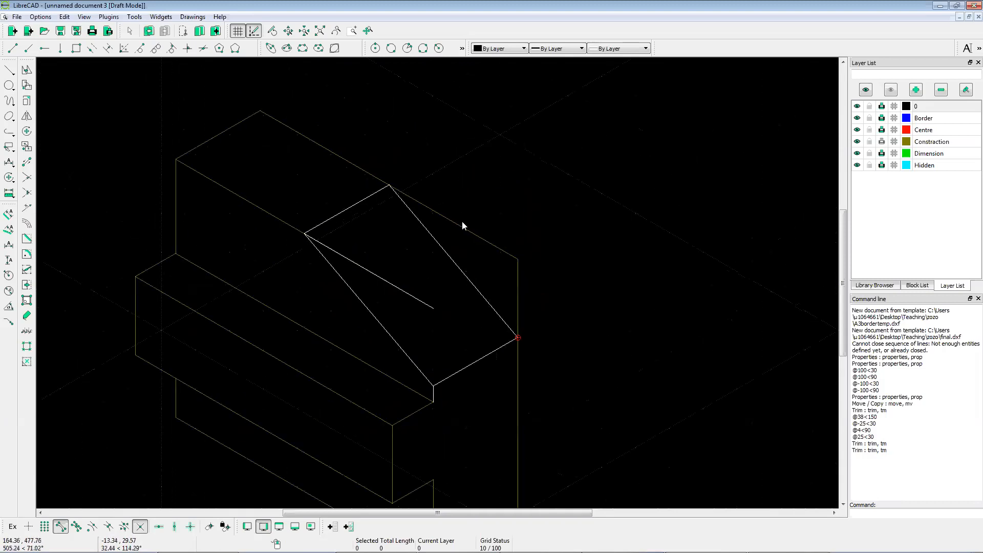
# Step: Trace the remaining top face on layer 0 from the rear cut corner around its far end to the front cut corner
pyautogui.click(12, 48)
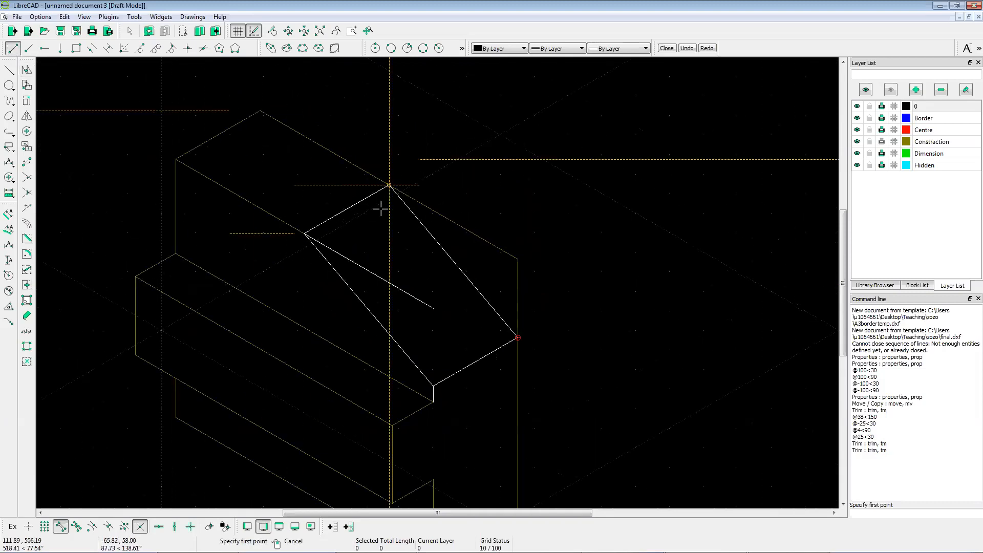
pyautogui.click(389, 185)
pyautogui.click(260, 111)
pyautogui.click(171, 159)
pyautogui.click(305, 234)
pyautogui.press('Escape')
pyautogui.press('Escape')
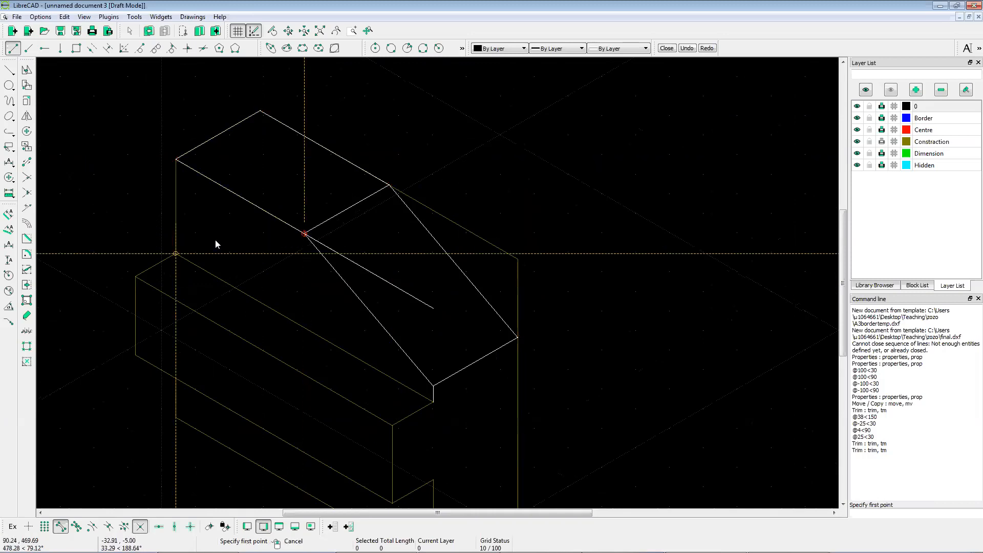
# Step: Trace the upper block's far vertical edge and the complete outline of the ledge's top face on layer 0
pyautogui.click(13, 48)
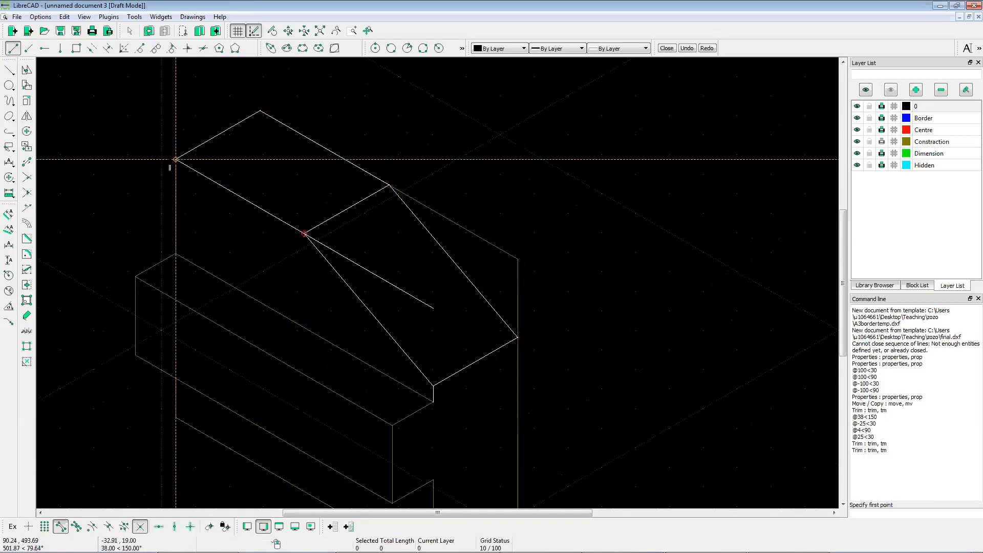
pyautogui.click(177, 253)
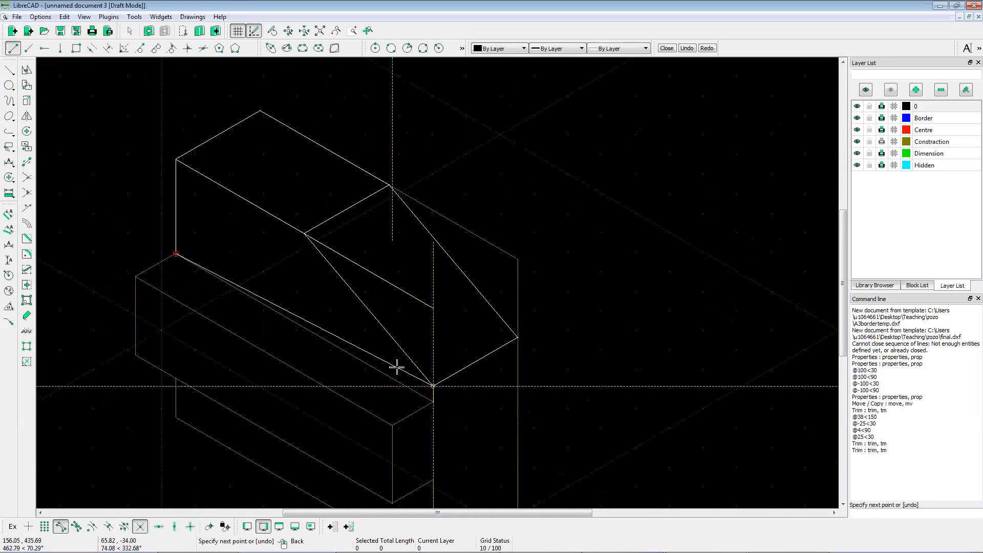
pyautogui.click(433, 403)
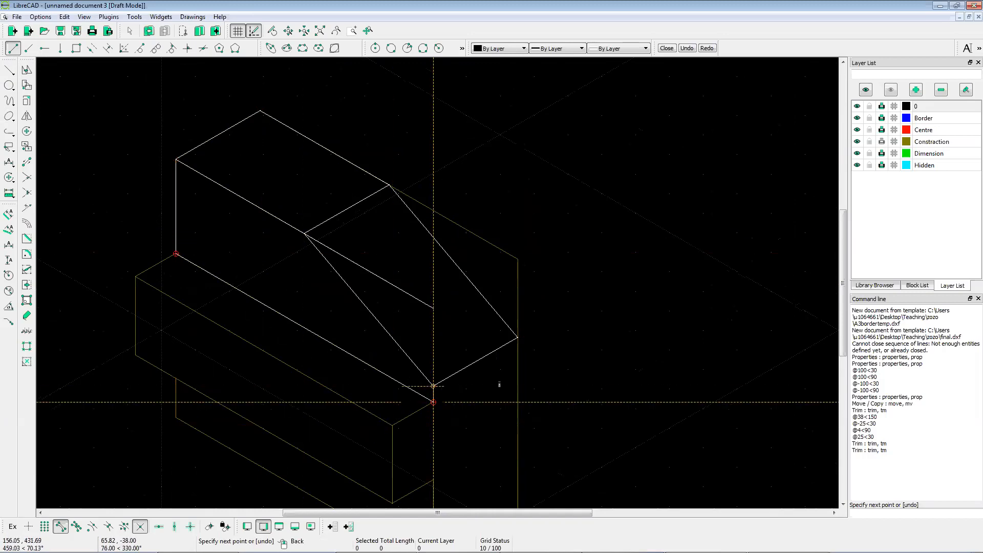
pyautogui.click(404, 418)
pyautogui.scroll(-2, 408, 412)
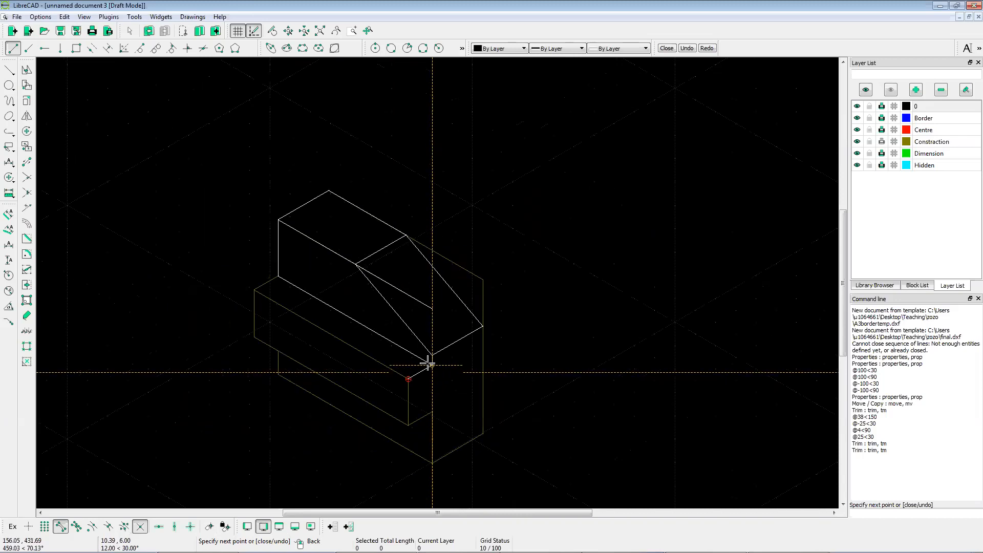
pyautogui.click(255, 290)
pyautogui.click(278, 277)
pyautogui.rightClick(254, 336)
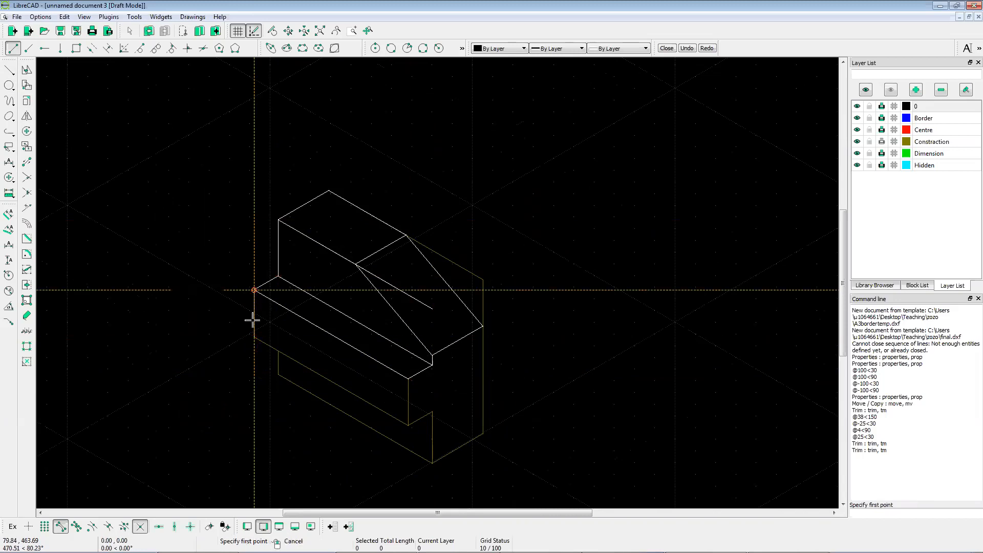
# Step: Trace the ledge's front face edges and the short underside edge running back to its inner lower corner
pyautogui.scroll(-1, 259, 362)
pyautogui.scroll(2, 266, 341)
pyautogui.click(272, 326)
pyautogui.click(471, 441)
pyautogui.click(474, 390)
pyautogui.rightClick(473, 394)
pyautogui.scroll(-5, 474, 401)
pyautogui.rightClick(474, 401)
pyautogui.scroll(4, 475, 402)
# Step: Trace the end face from the ledge's inner lower corner down, along the bottom edge and up to the sloped cut's rear corner
pyautogui.click(9, 70)
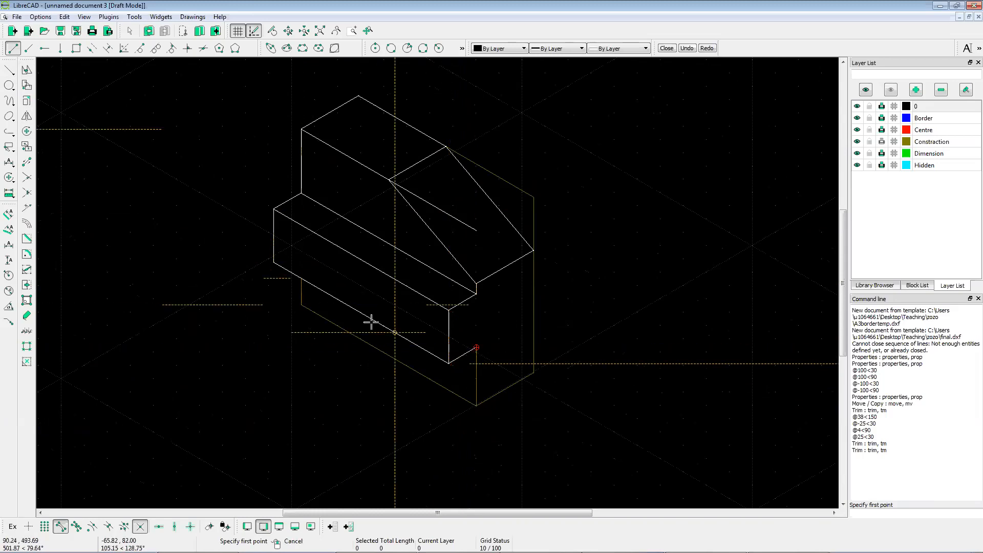
pyautogui.click(476, 406)
pyautogui.click(534, 373)
pyautogui.click(534, 251)
pyautogui.rightClick(534, 254)
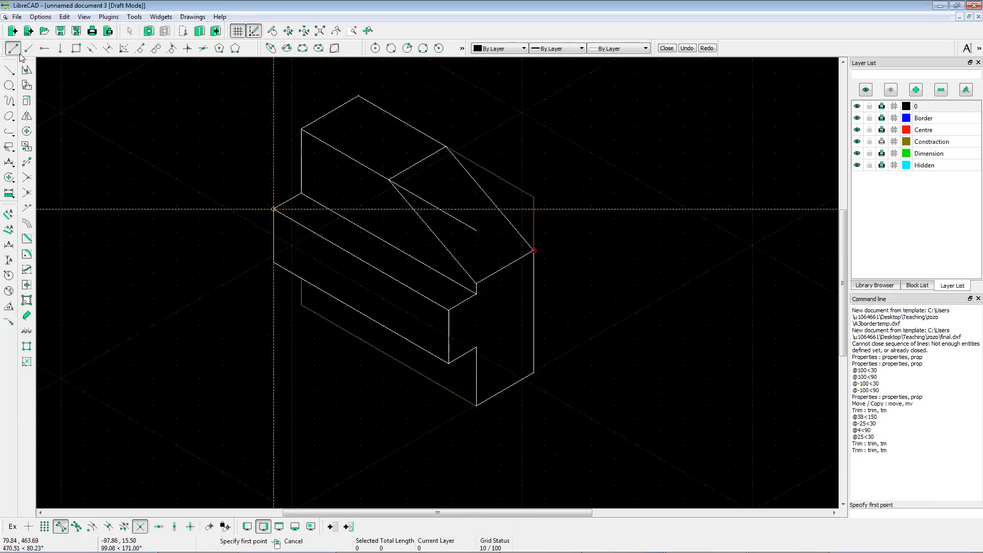
# Step: Trace the short far vertical edge below the ledge and the block's long bottom edge to the near lower corner
pyautogui.click(301, 278)
pyautogui.click(302, 305)
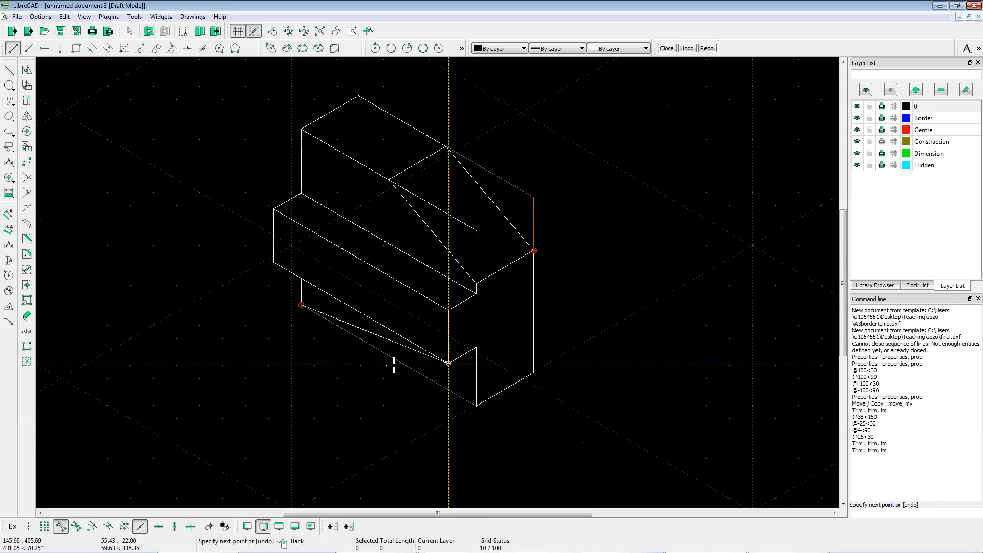
pyautogui.click(476, 407)
pyautogui.rightClick(483, 410)
pyautogui.rightClick(483, 410)
# Step: Delete the leftover rear top construction edge, the vertical stub above the cut and the stray line crossing the sloped face
pyautogui.scroll(2, 448, 392)
pyautogui.scroll(-4, 452, 344)
pyautogui.scroll(5, 452, 233)
pyautogui.scroll(-2, 453, 236)
pyautogui.scroll(2, 475, 177)
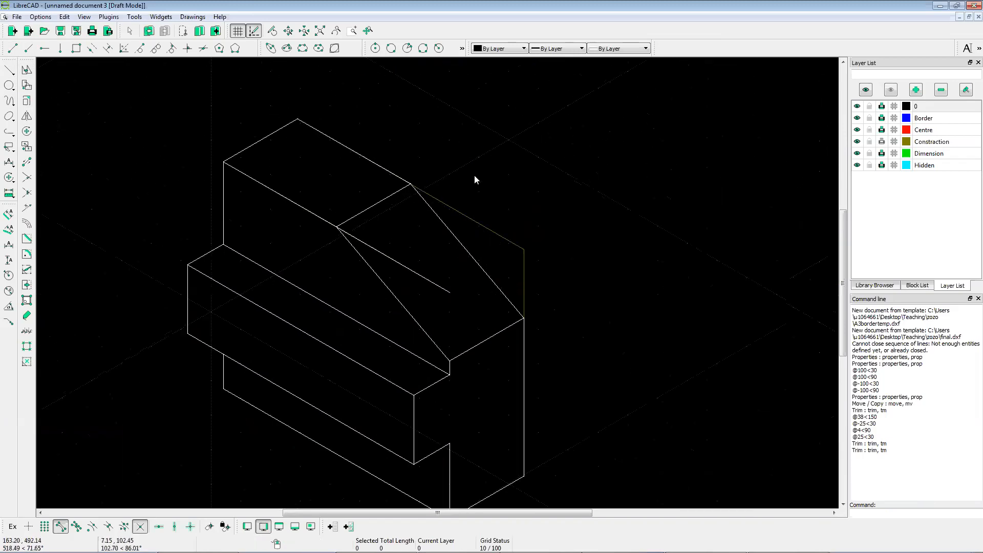
pyautogui.click(483, 229)
pyautogui.click(522, 275)
pyautogui.click(429, 279)
pyautogui.press('Delete')
# Step: Examine the traced Slide Block outline, including the sloped cut and the stepped ledge
pyautogui.scroll(-2, 440, 287)
pyautogui.scroll(2, 431, 304)
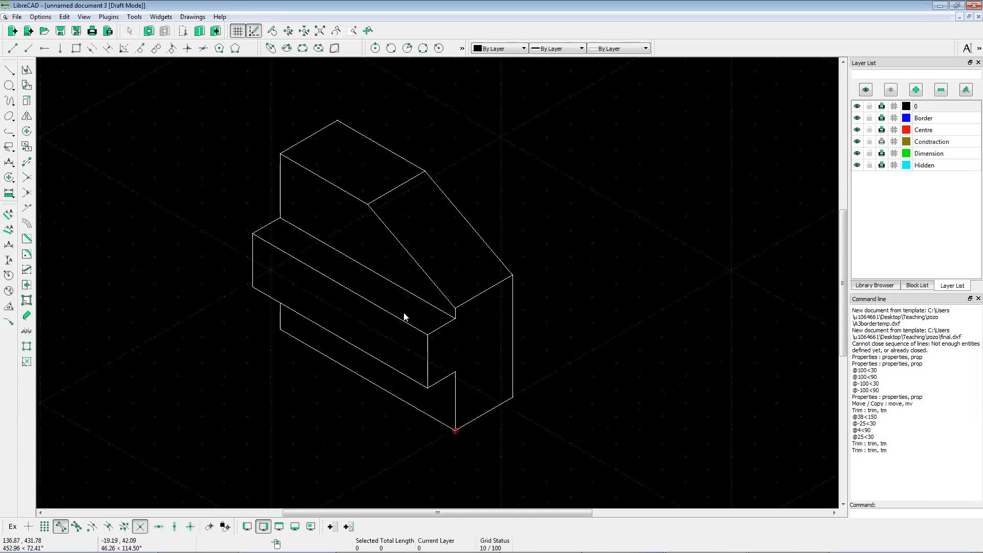
pyautogui.scroll(3, 374, 259)
pyautogui.scroll(-2, 378, 260)
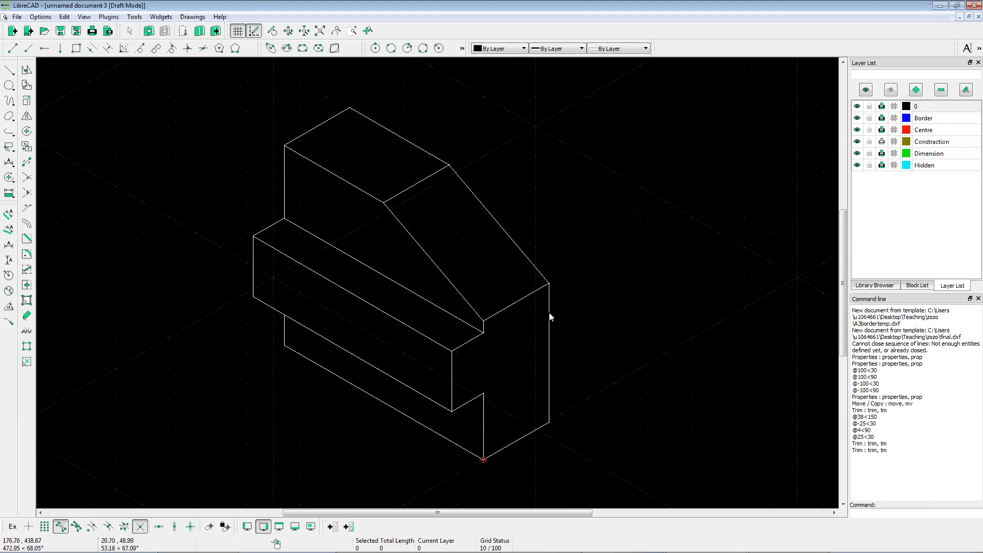
pyautogui.scroll(-1, 502, 306)
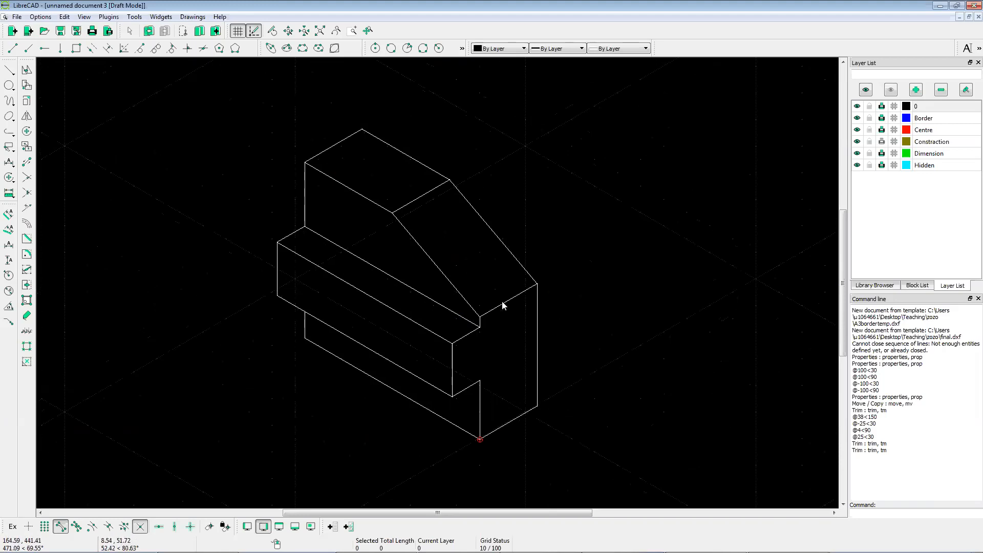
pyautogui.scroll(-2, 441, 333)
pyautogui.scroll(4, 421, 339)
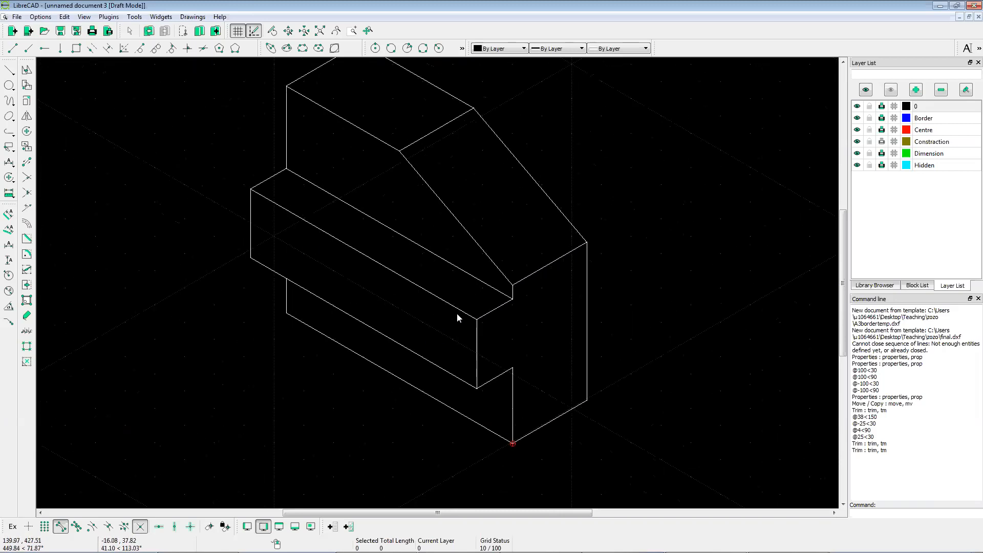
pyautogui.scroll(-1, 472, 326)
pyautogui.scroll(-2, 457, 338)
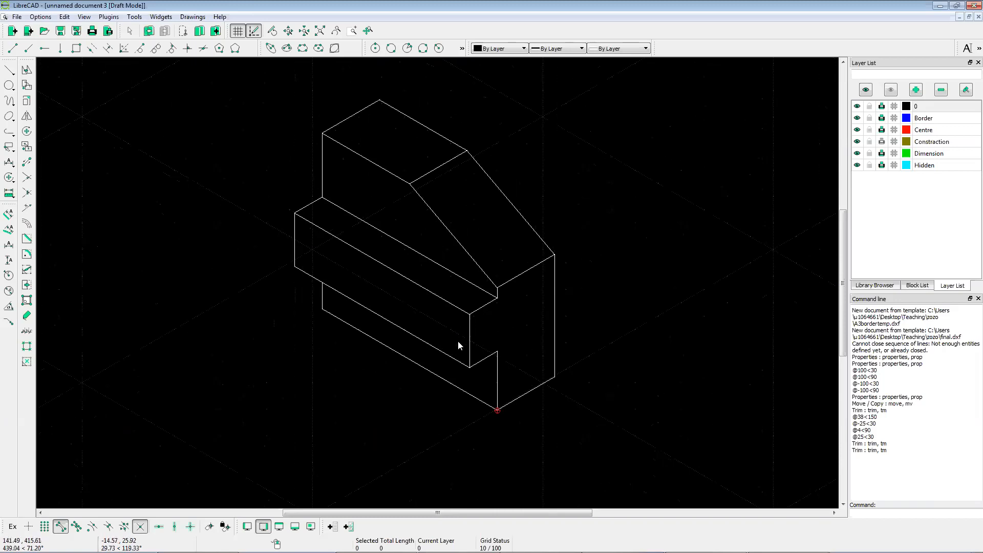
pyautogui.scroll(2, 443, 315)
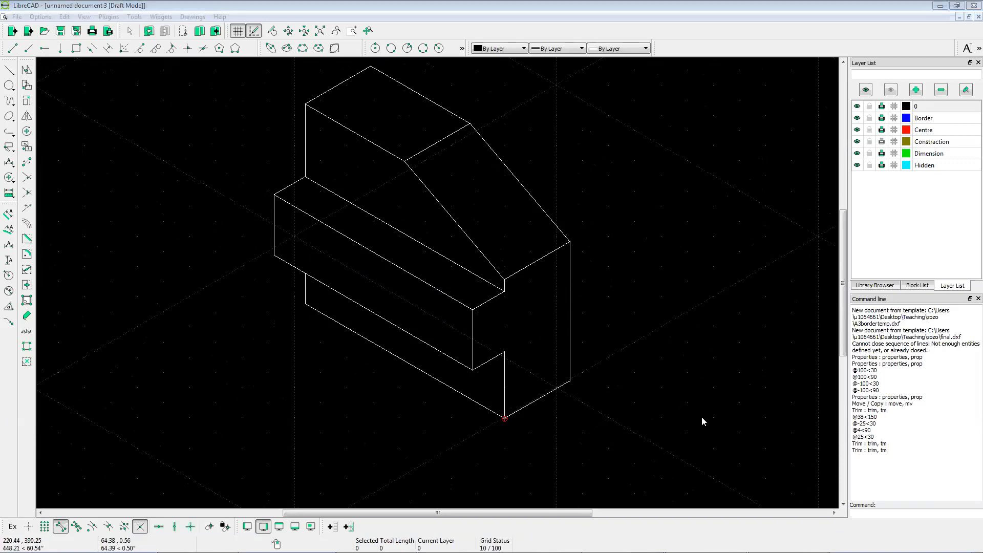
pyautogui.hotkey('alt', 'Tab')
pyautogui.moveTo(574, 400); pyautogui.dragTo(577, 387)
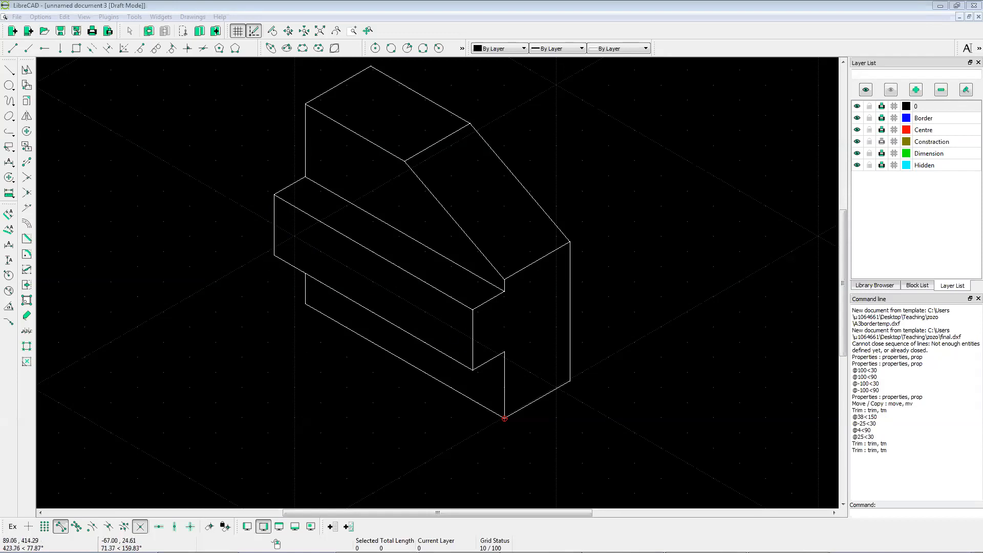
pyautogui.click(303, 215)
pyautogui.scroll(2, 273, 200)
pyautogui.press('Escape')
# Step: Snap to midpoints only and draw a line with offset @-16<150 from the midpoint of the ledge face's far vertical edge
pyautogui.click(141, 528)
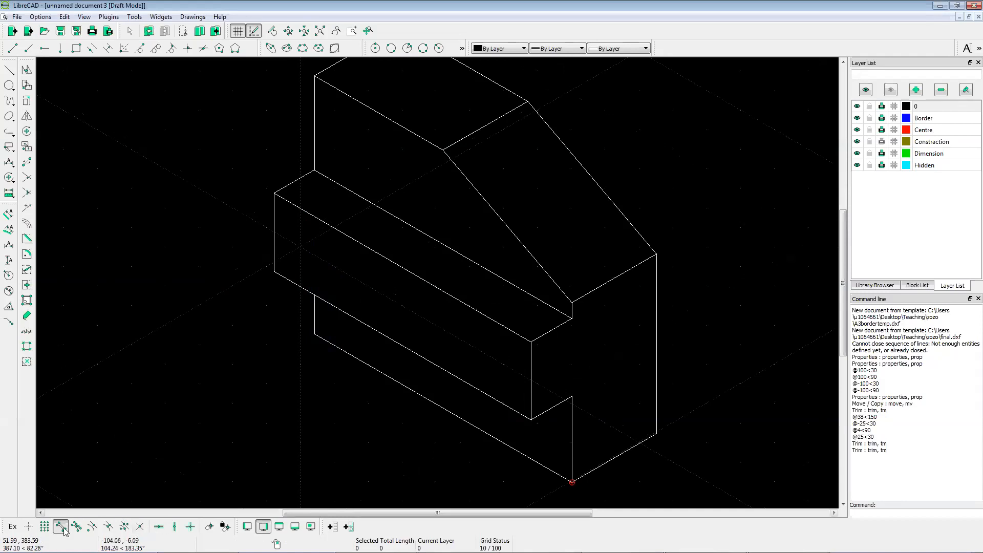
pyautogui.click(108, 527)
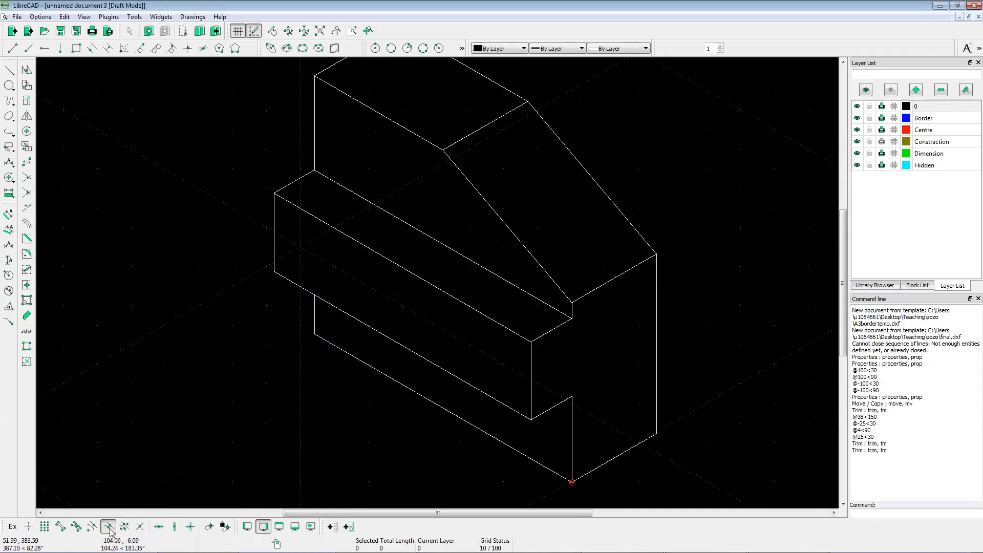
pyautogui.click(14, 50)
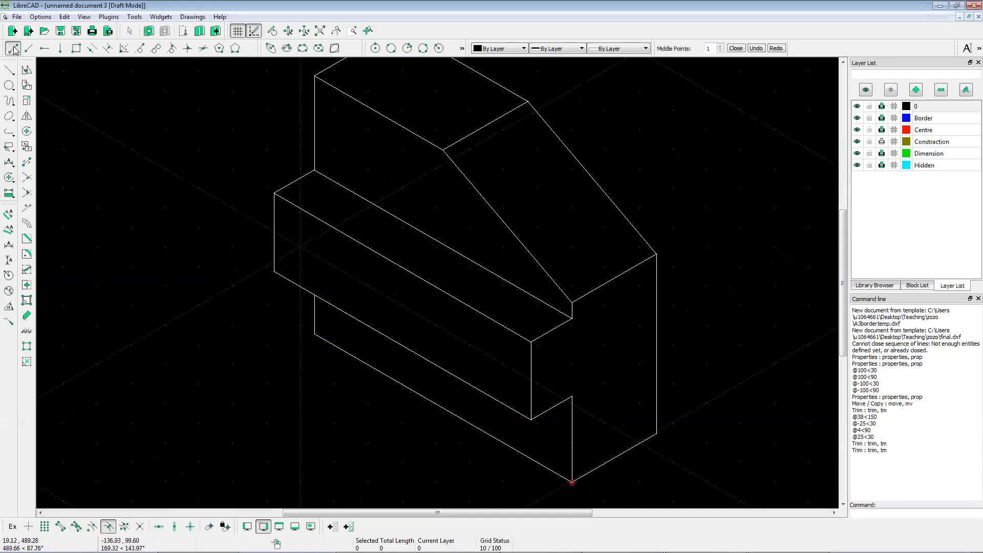
pyautogui.click(271, 232)
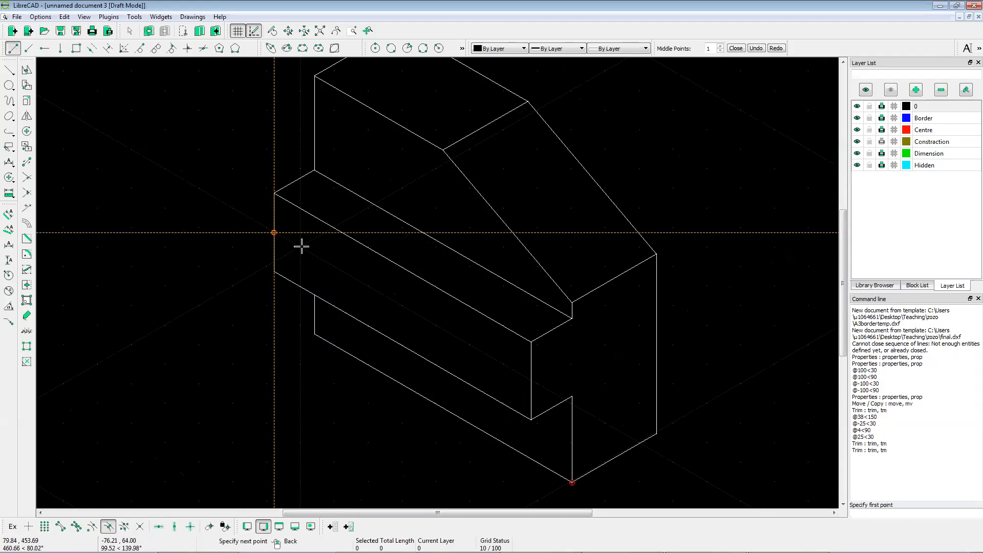
pyautogui.click(907, 513)
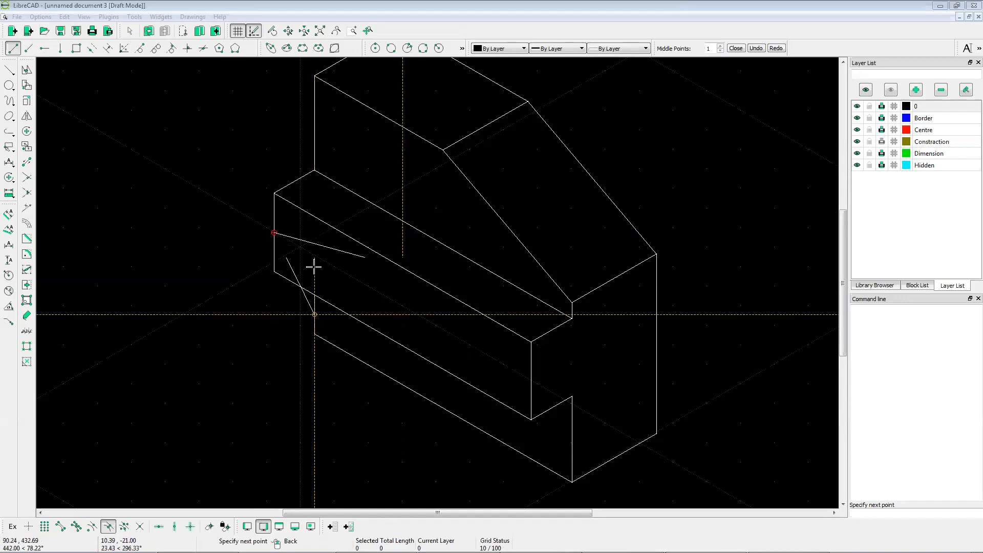
pyautogui.click(869, 514)
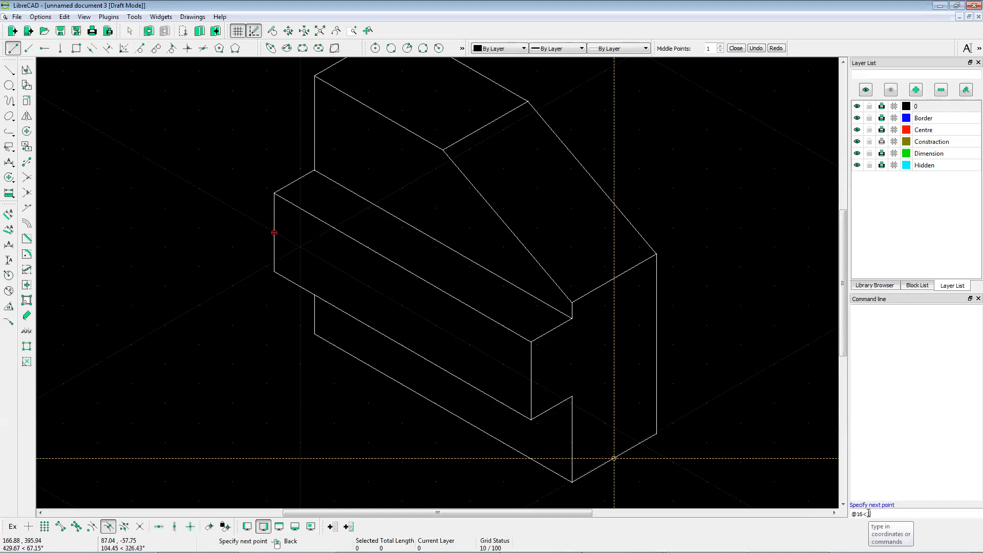
pyautogui.click(857, 515)
pyautogui.write('-')
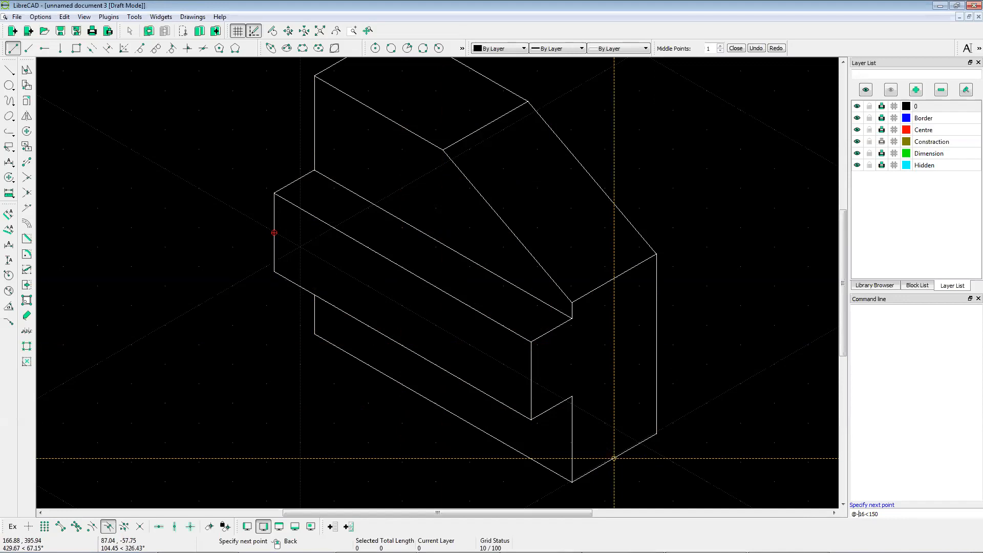
pyautogui.press('Return')
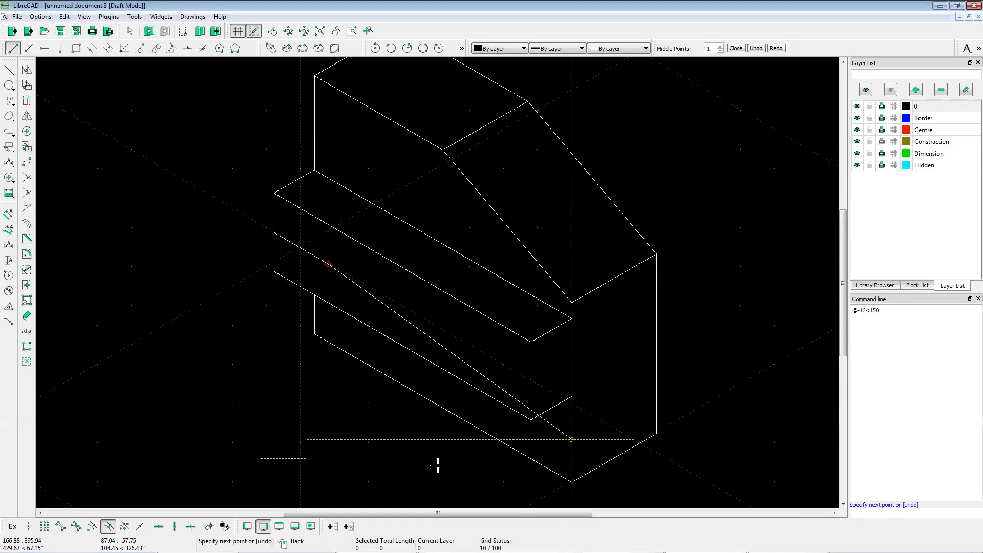
pyautogui.rightClick(327, 268)
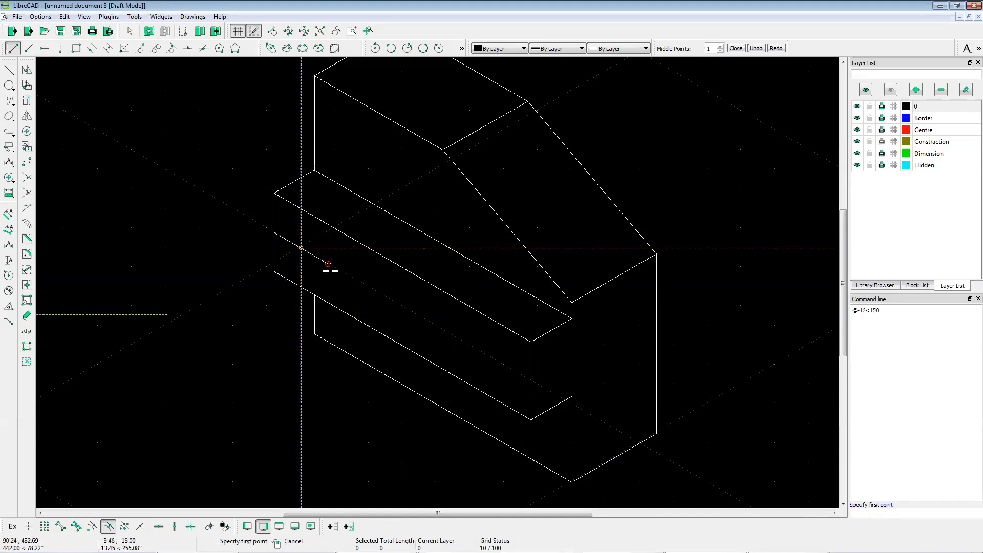
pyautogui.rightClick(329, 266)
pyautogui.scroll(3, 330, 267)
pyautogui.scroll(1, 345, 267)
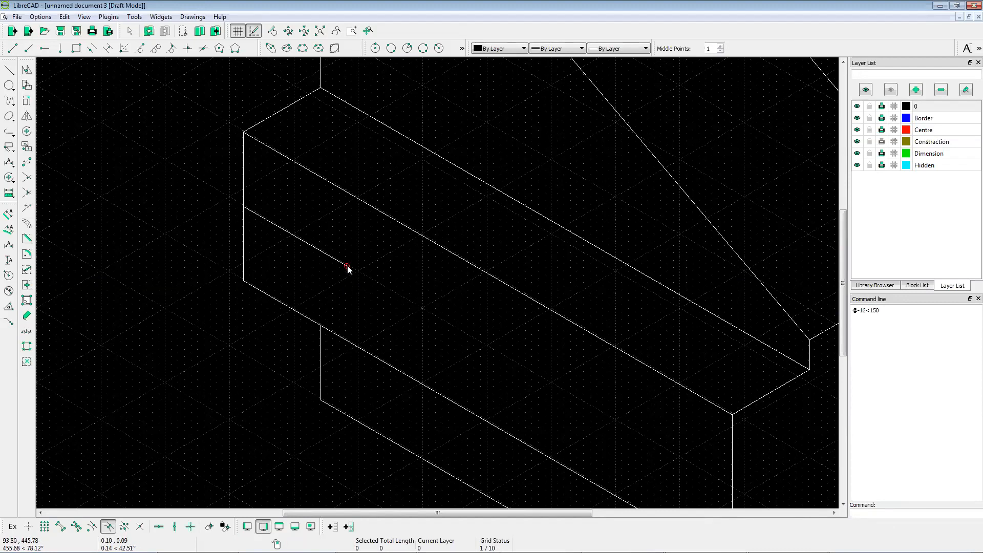
pyautogui.scroll(-3, 347, 268)
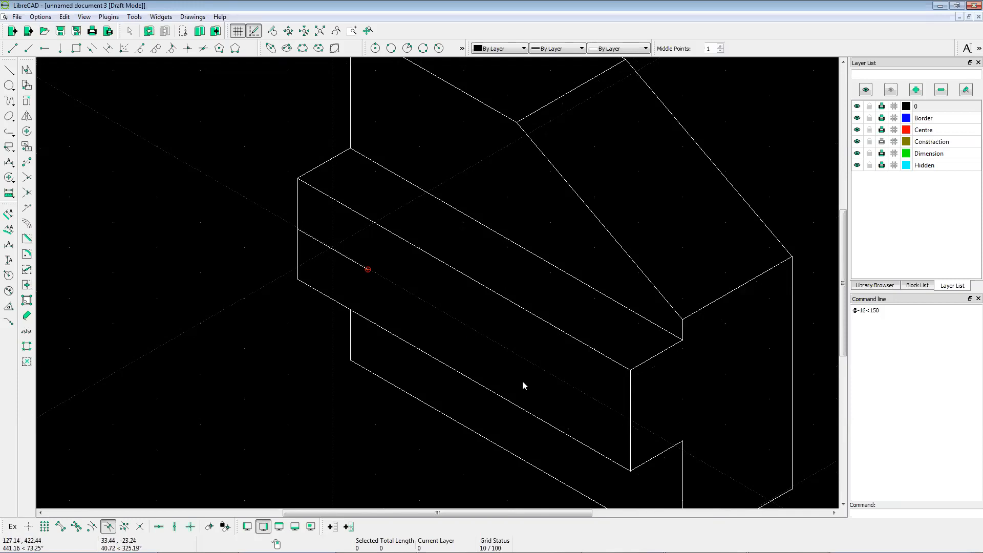
pyautogui.click(12, 49)
pyautogui.click(631, 422)
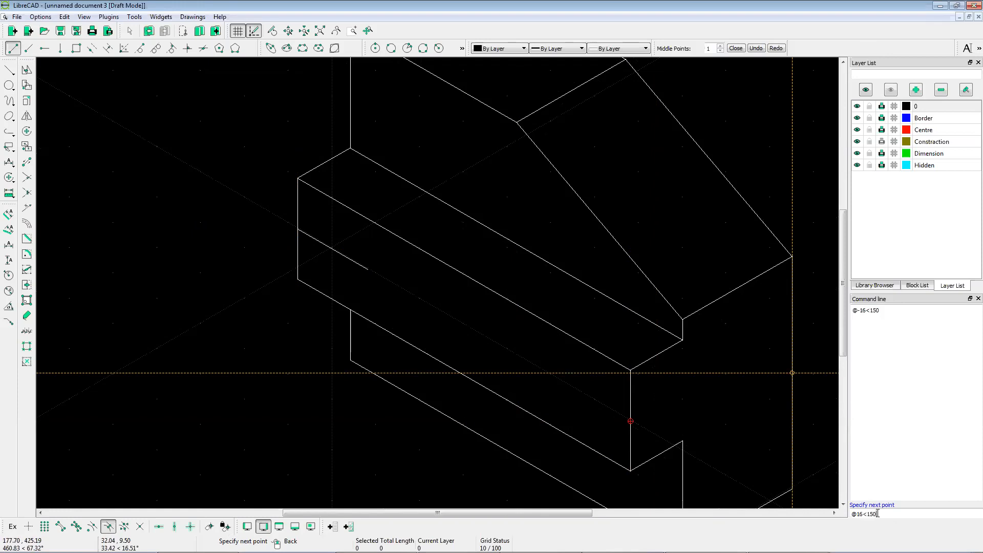
pyautogui.press('Return')
pyautogui.press('Escape')
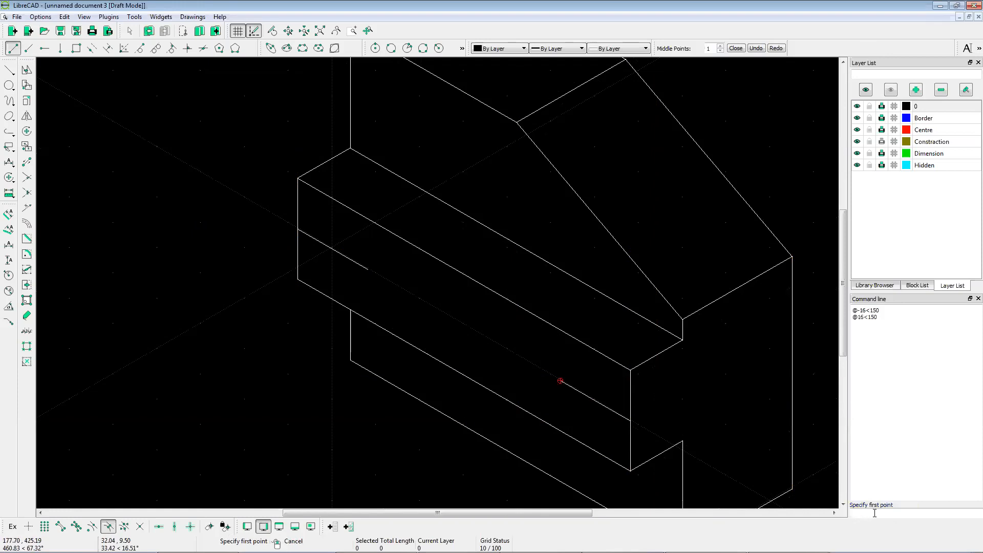
pyautogui.press('Escape')
# Step: Snap to endpoints and draw vertical lines of length 12, centred by their middle on the inner ends of both midpoint lines
pyautogui.scroll(-2, 393, 289)
pyautogui.scroll(3, 394, 273)
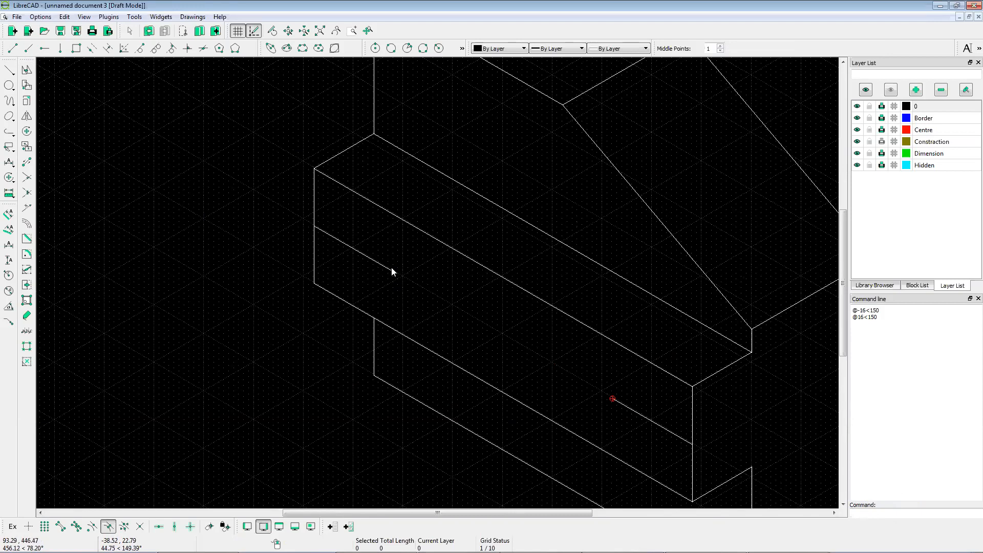
pyautogui.click(108, 527)
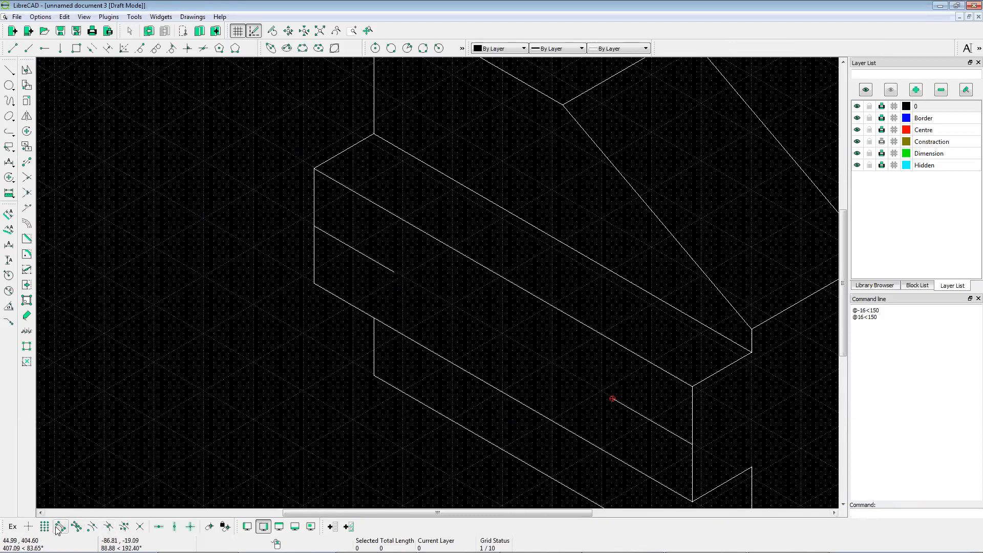
pyautogui.click(59, 527)
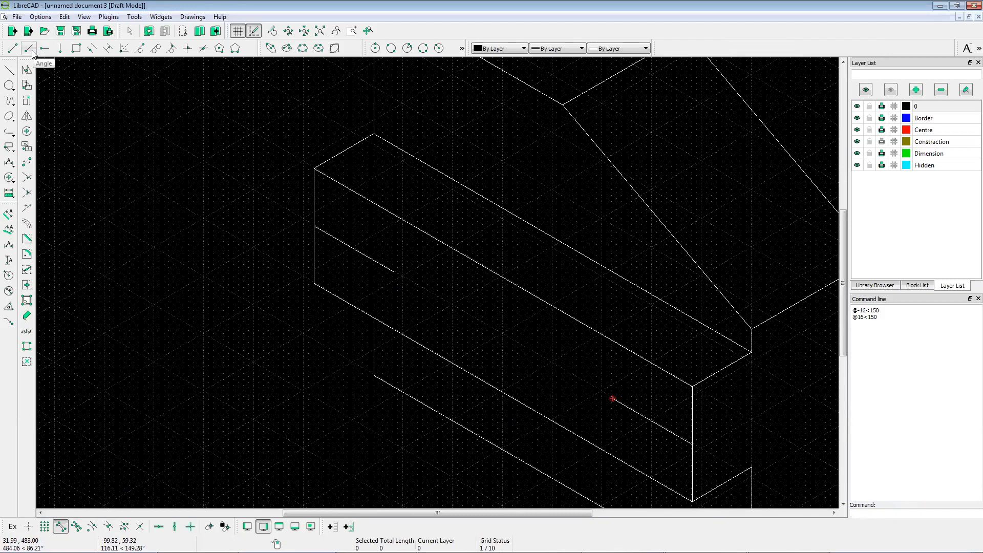
pyautogui.click(61, 49)
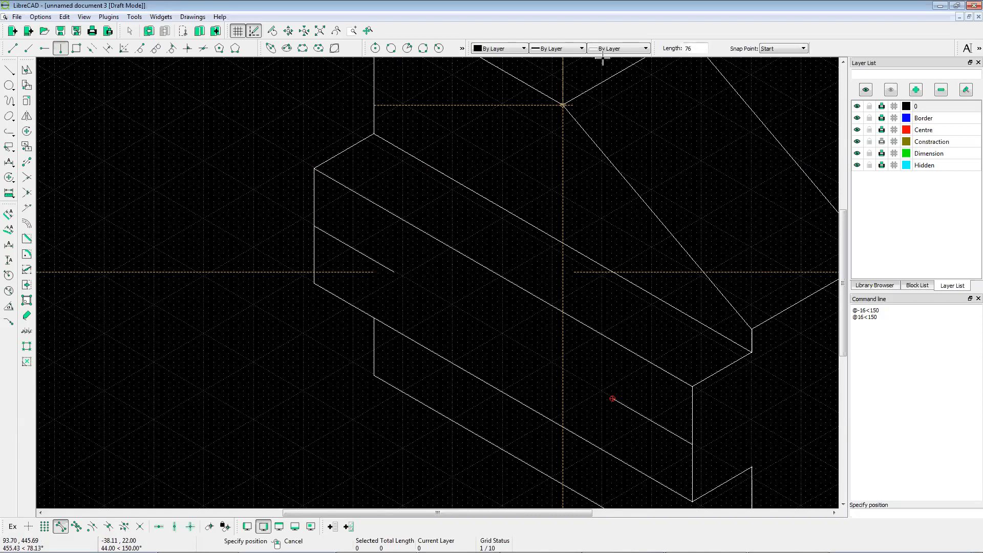
pyautogui.click(784, 48)
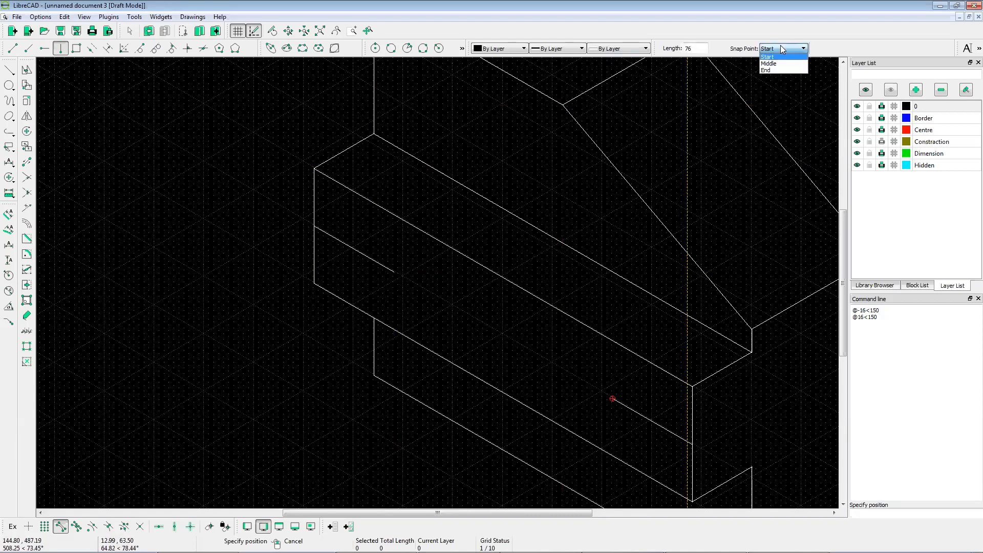
pyautogui.click(775, 63)
pyautogui.moveTo(706, 49); pyautogui.dragTo(681, 51)
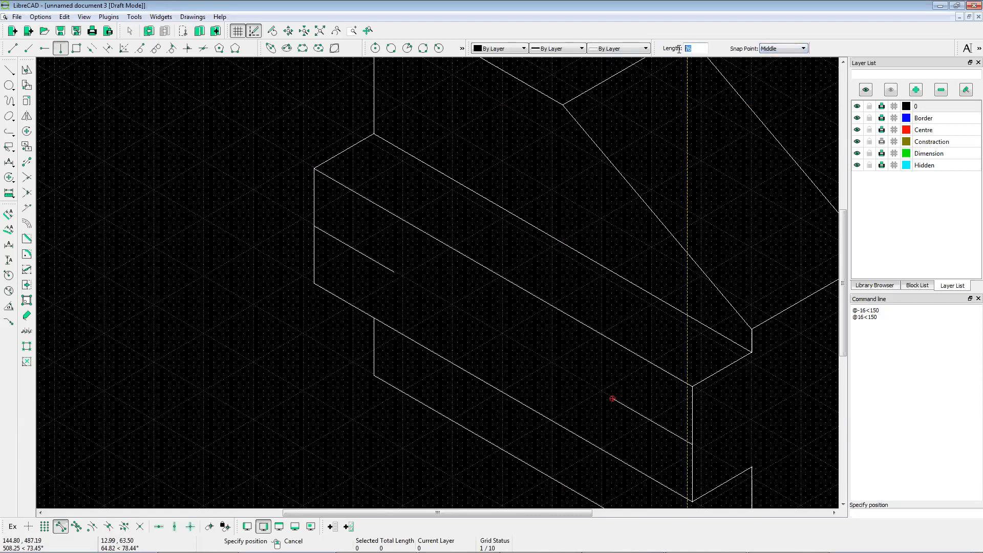
pyautogui.write('12')
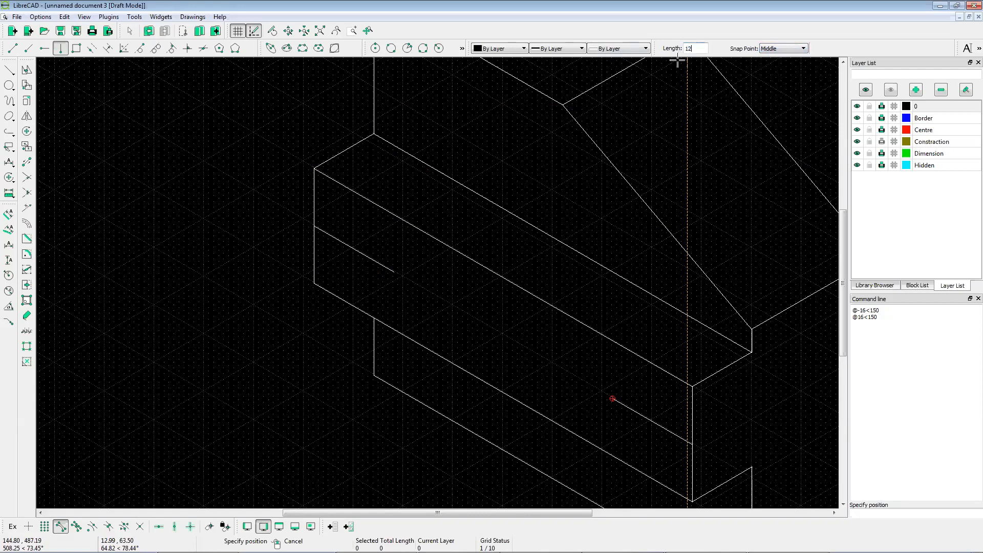
pyautogui.click(394, 272)
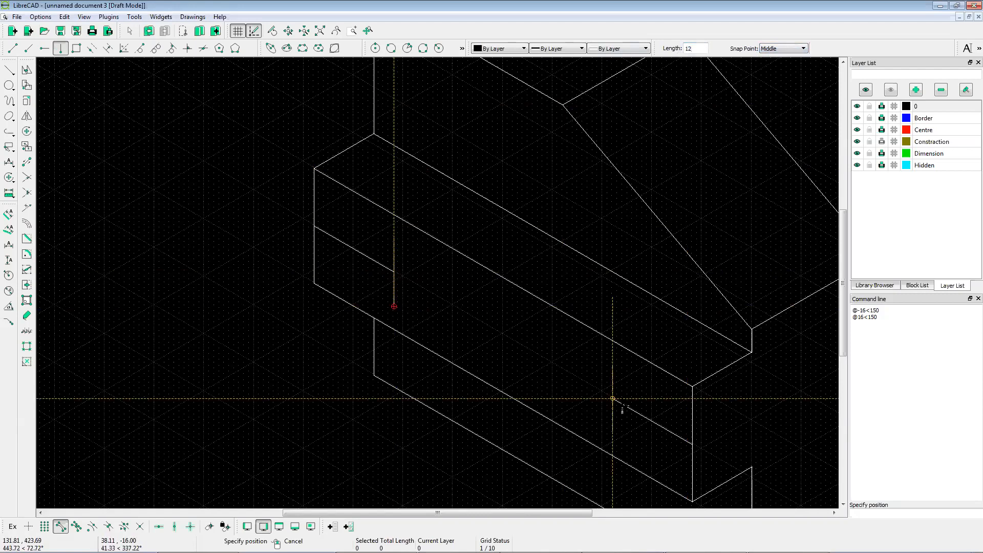
pyautogui.click(612, 399)
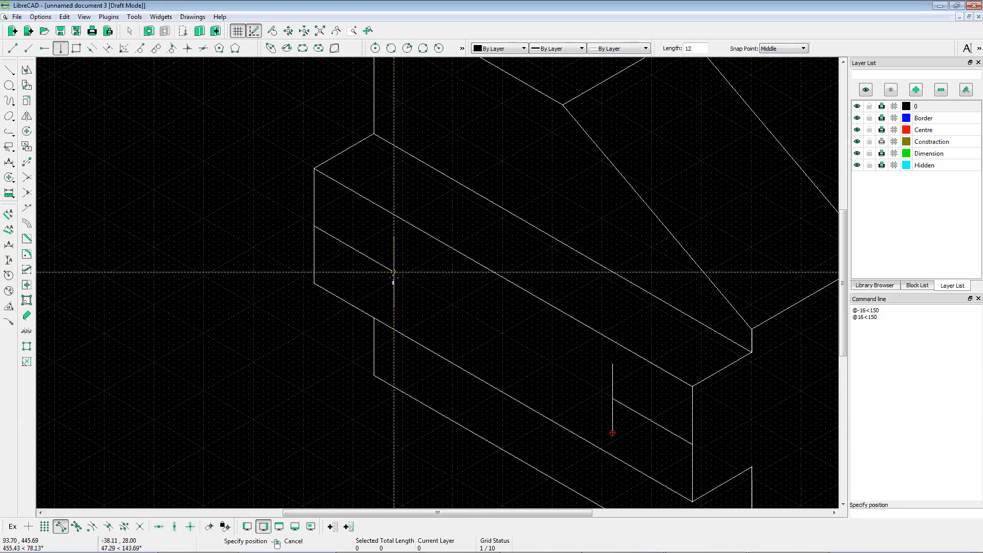
# Step: Draw lines of length 12 at 150°, centred by their middle on the same two inner ends, to complete both crosses
pyautogui.click(29, 48)
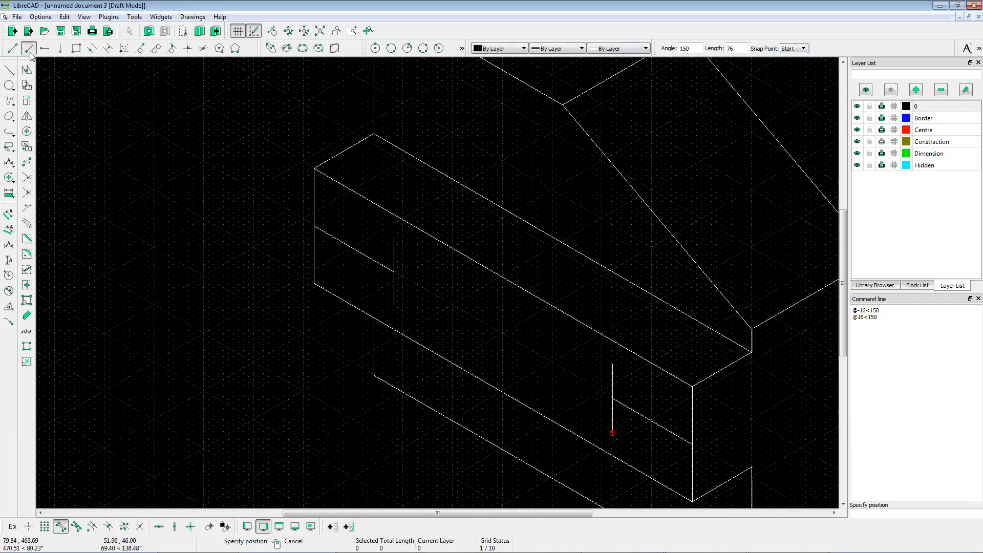
pyautogui.click(351, 251)
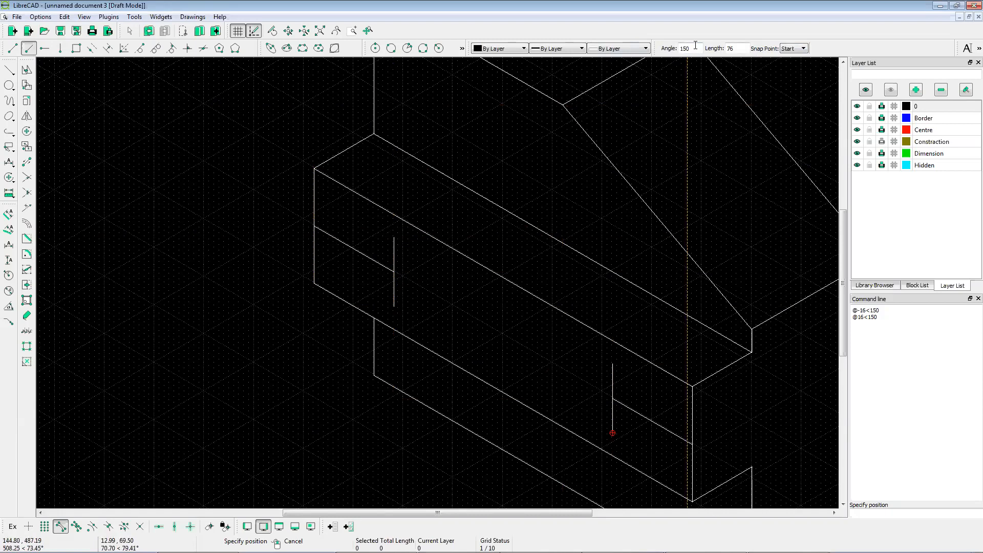
pyautogui.moveTo(690, 48); pyautogui.dragTo(687, 48)
pyautogui.write('12')
pyautogui.click(793, 49)
pyautogui.click(790, 63)
pyautogui.click(394, 272)
pyautogui.click(626, 407)
pyautogui.rightClick(626, 409)
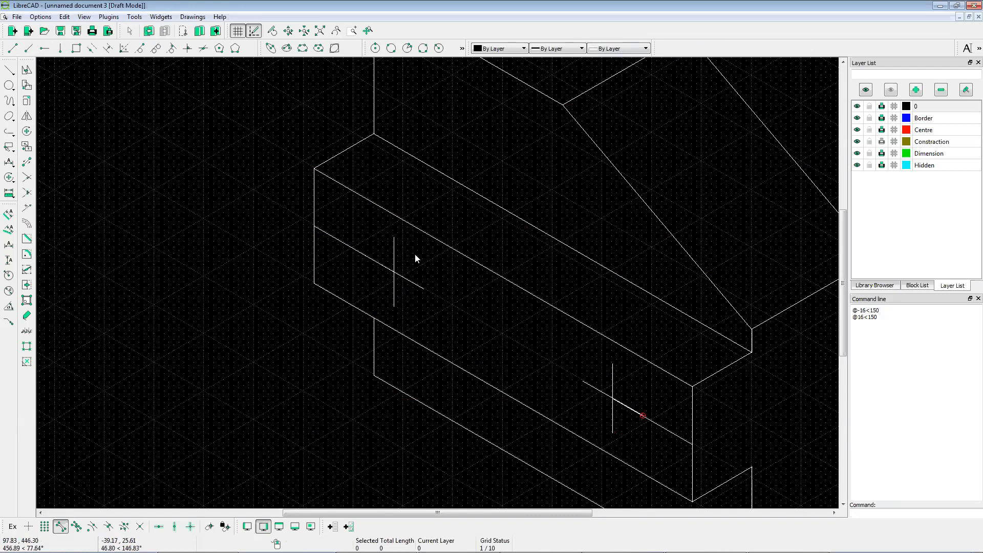
# Step: Delete the two guide lines running from the ledge face's vertical edges to the cross centres, keeping the crosses
pyautogui.click(394, 244)
pyautogui.click(399, 277)
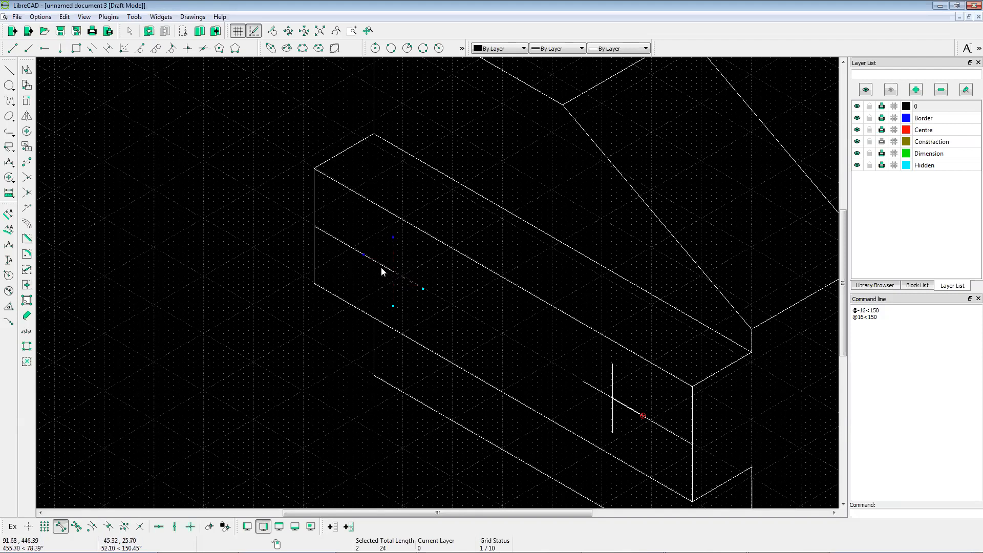
pyautogui.click(346, 244)
pyautogui.press('Delete')
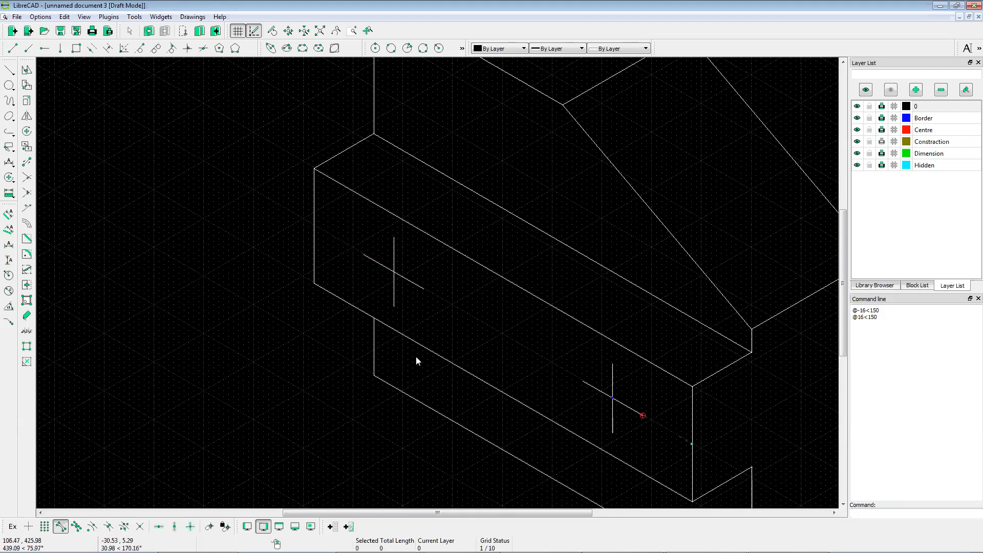
# Step: Examine the two centre crosses on the ledge face in relation to the whole block
pyautogui.scroll(-2, 405, 336)
pyautogui.scroll(2, 391, 259)
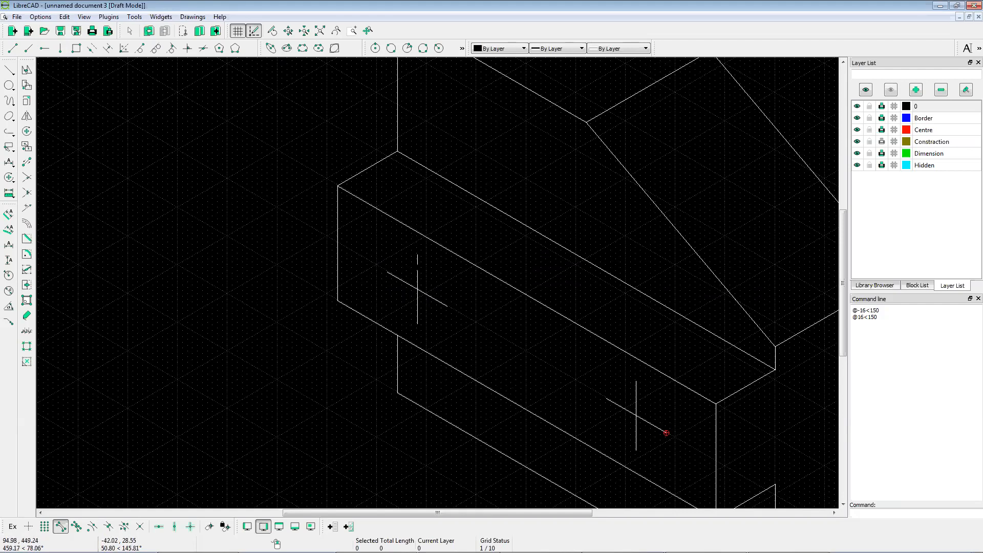
pyautogui.scroll(-1, 398, 292)
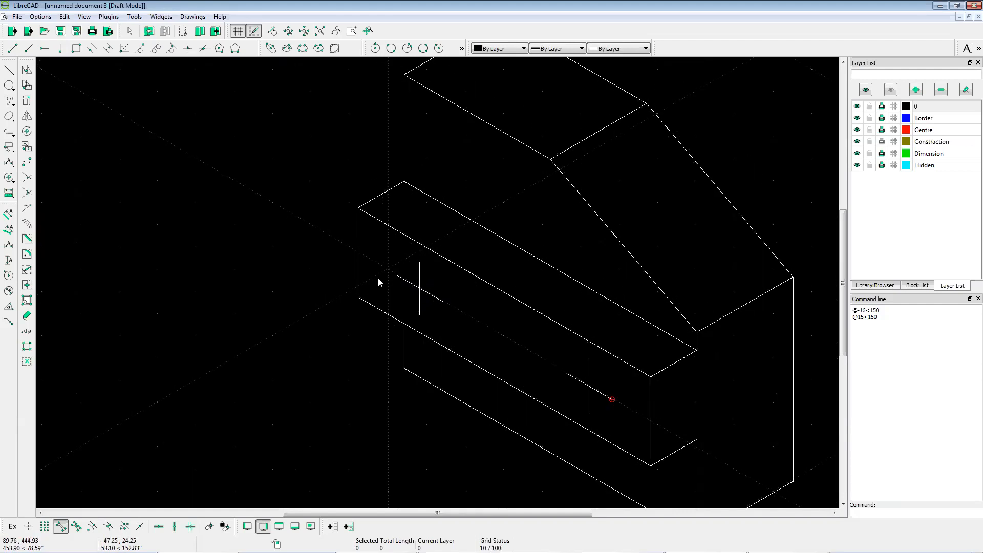
pyautogui.scroll(-1, 410, 282)
pyautogui.scroll(1, 412, 288)
pyautogui.scroll(1, 419, 287)
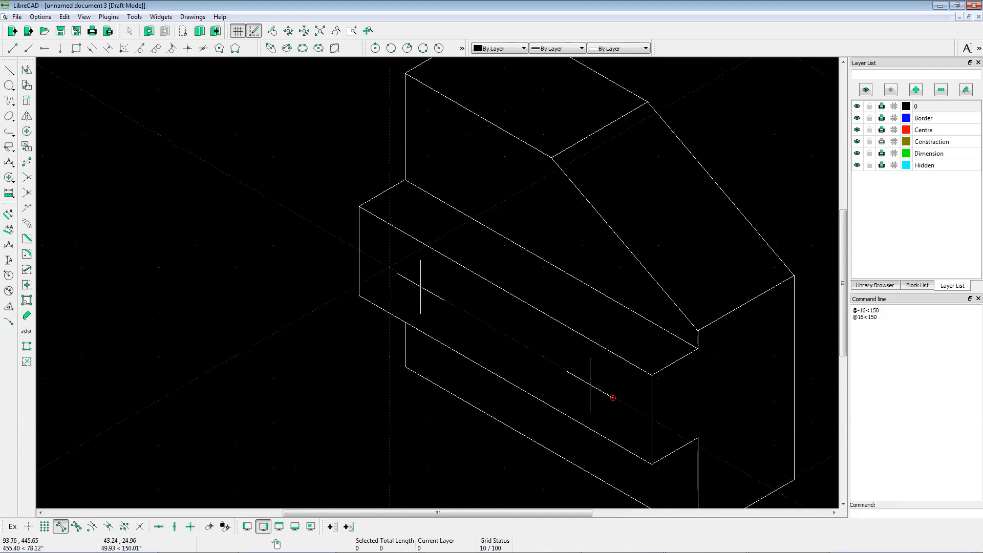
pyautogui.scroll(-3, 408, 300)
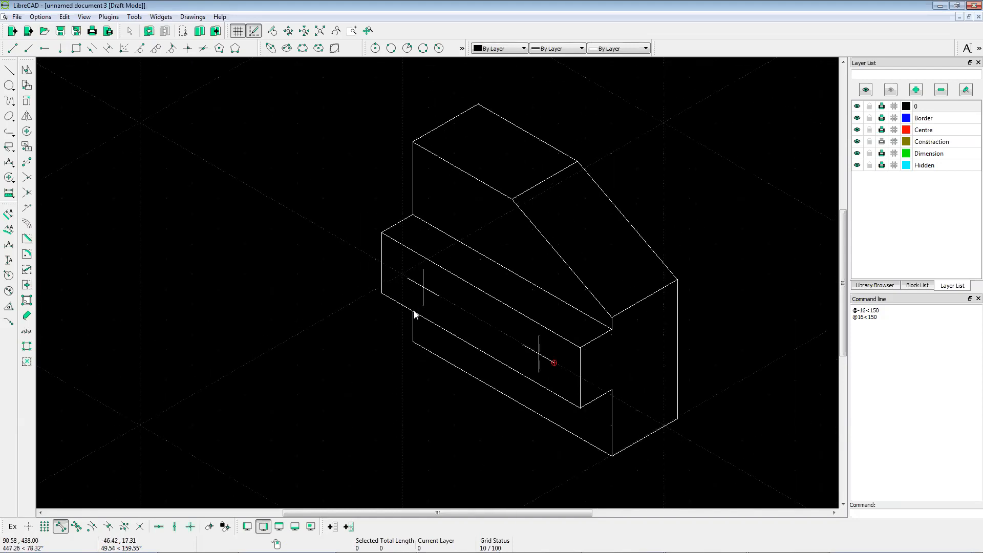
pyautogui.scroll(3, 449, 303)
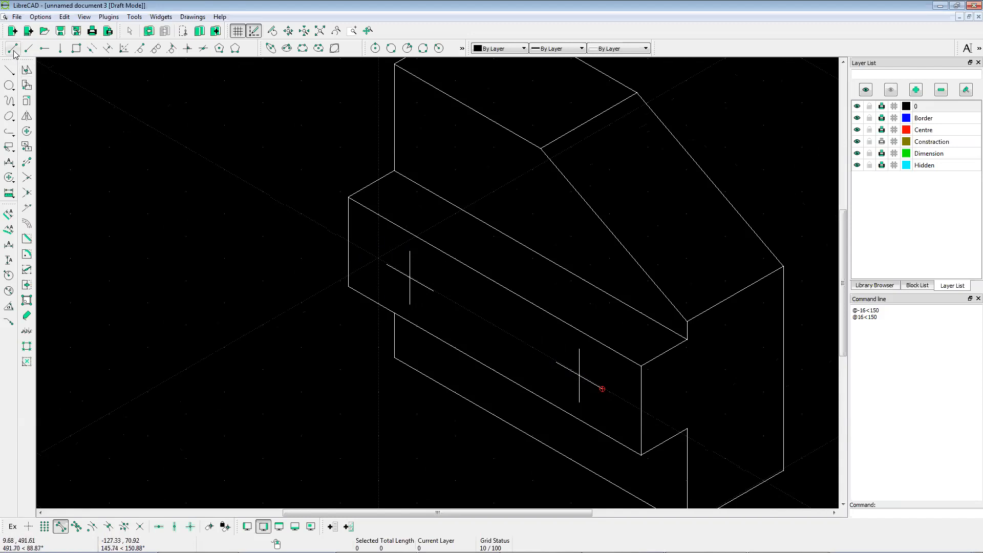
# Step: Enclose the left cross in an isometric box of vertical and 150° lines, length 12, centred by their middle on the cross's ends
pyautogui.click(60, 49)
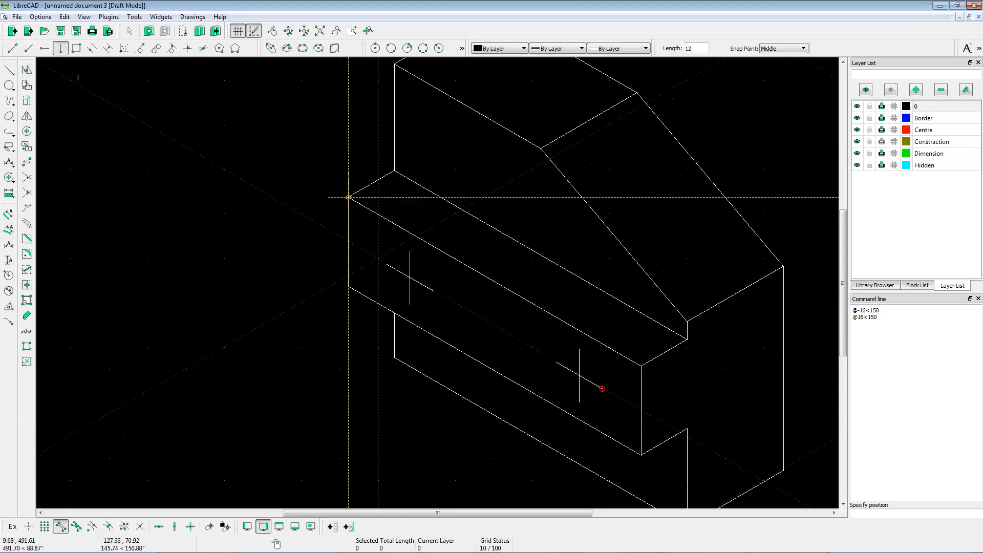
pyautogui.click(387, 265)
pyautogui.click(433, 291)
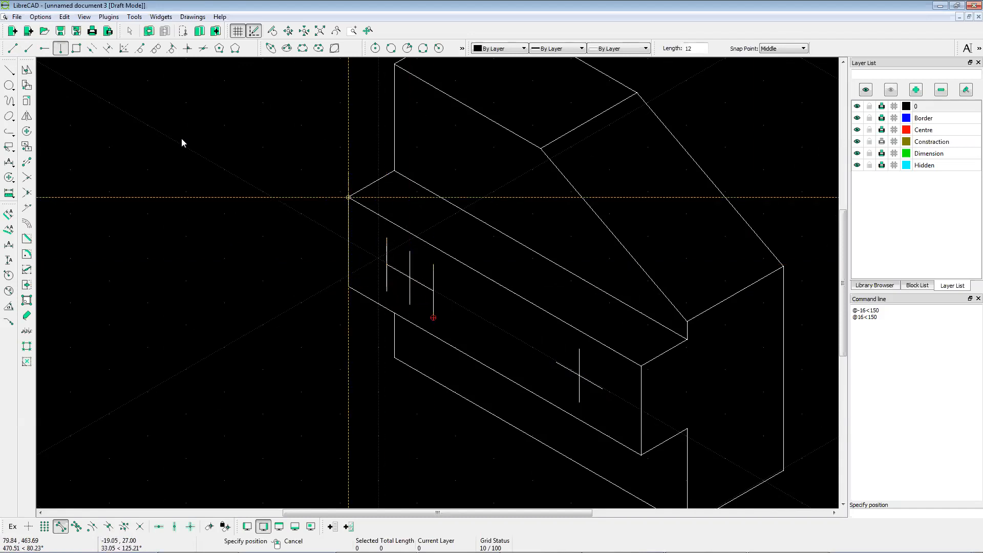
pyautogui.click(29, 49)
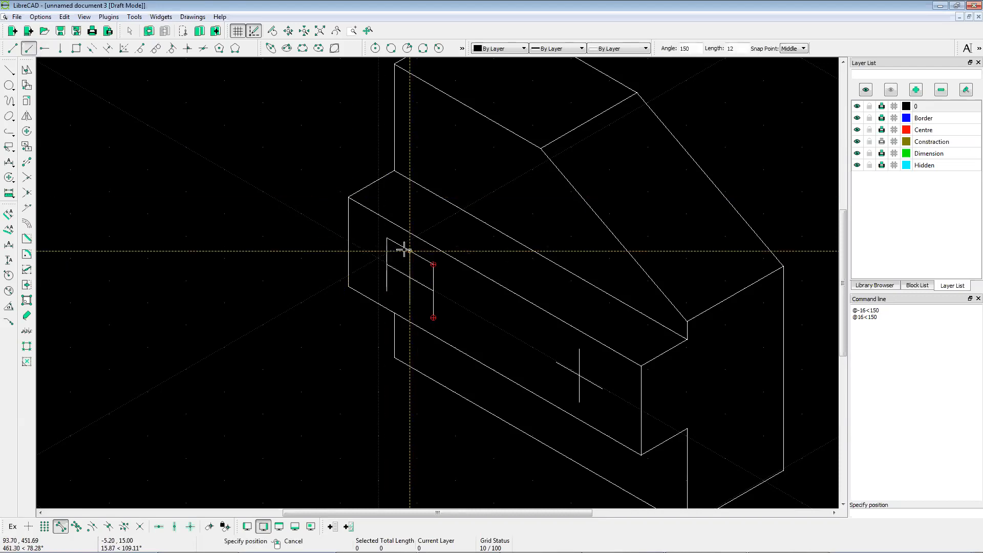
pyautogui.click(408, 305)
pyautogui.rightClick(437, 303)
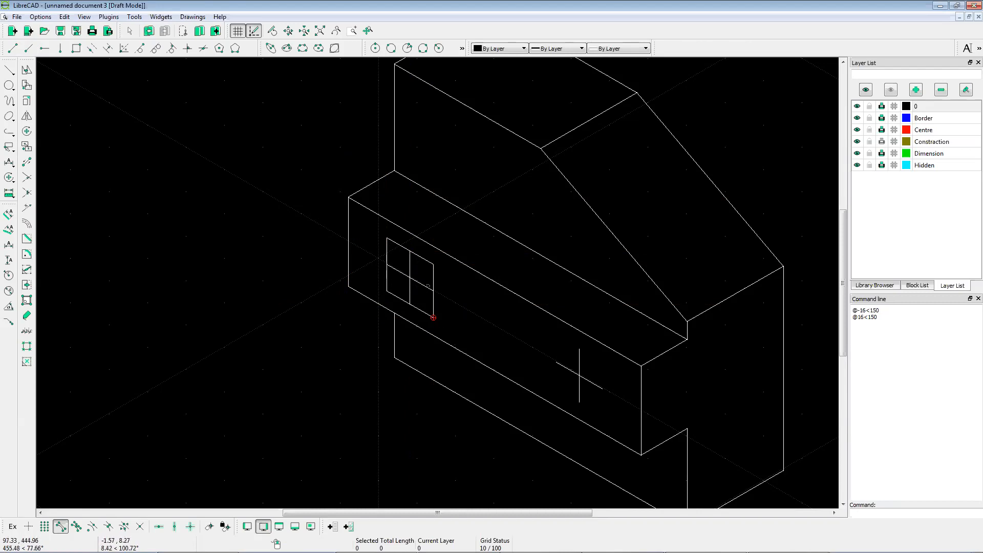
# Step: Enclose the right cross in a matching isometric box of length 12 vertical and 150° lines, centred on its four ends
pyautogui.scroll(-2, 436, 290)
pyautogui.scroll(2, 431, 286)
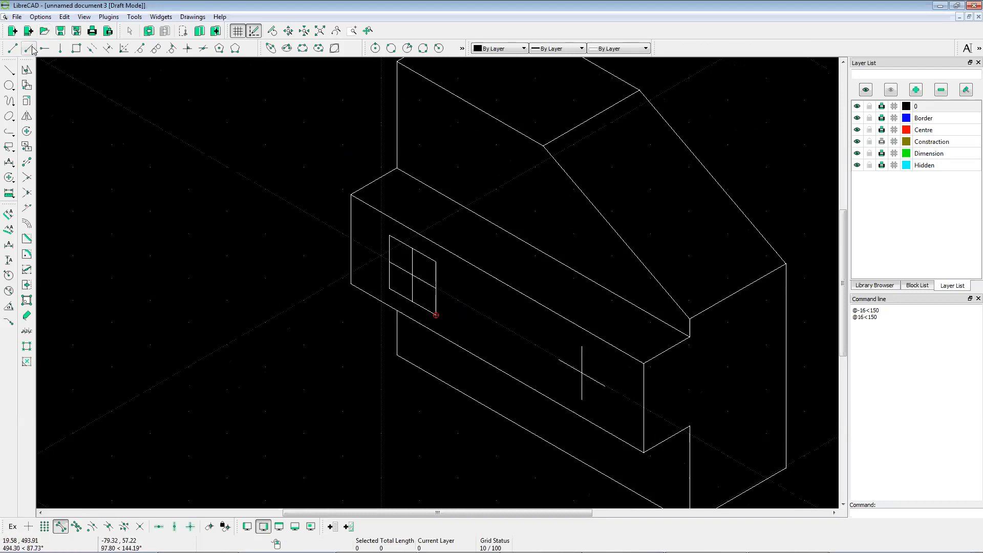
pyautogui.click(61, 49)
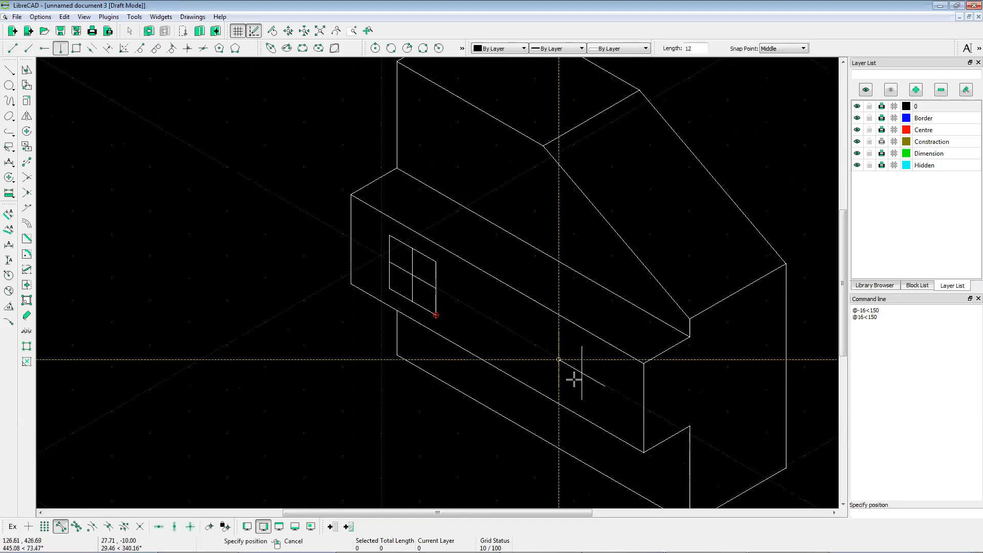
pyautogui.click(29, 48)
pyautogui.click(576, 345)
pyautogui.click(591, 401)
pyautogui.rightClick(487, 388)
# Step: Draw an inscribed ellipse tangent to the four sides of the isometric box around the left cross
pyautogui.scroll(2, 395, 255)
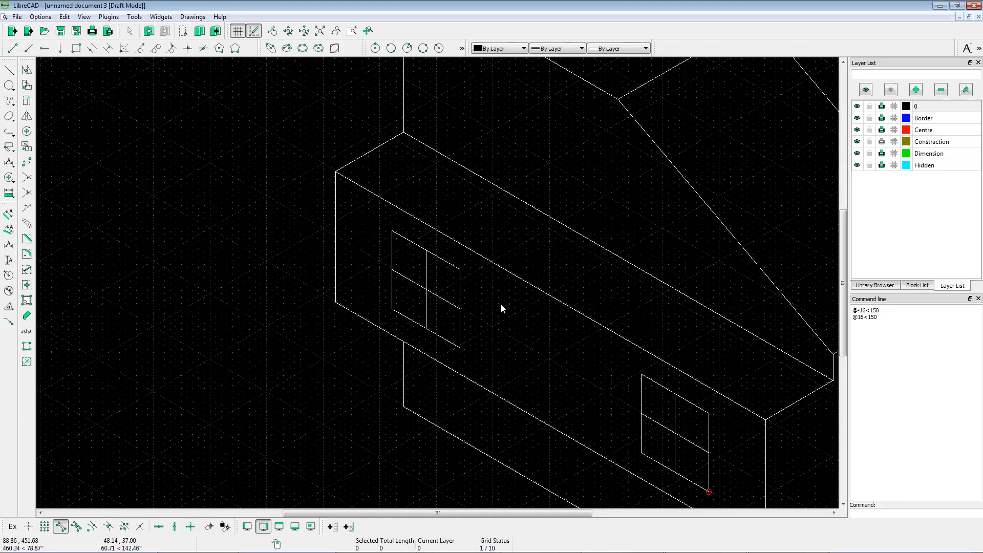
pyautogui.scroll(1, 438, 251)
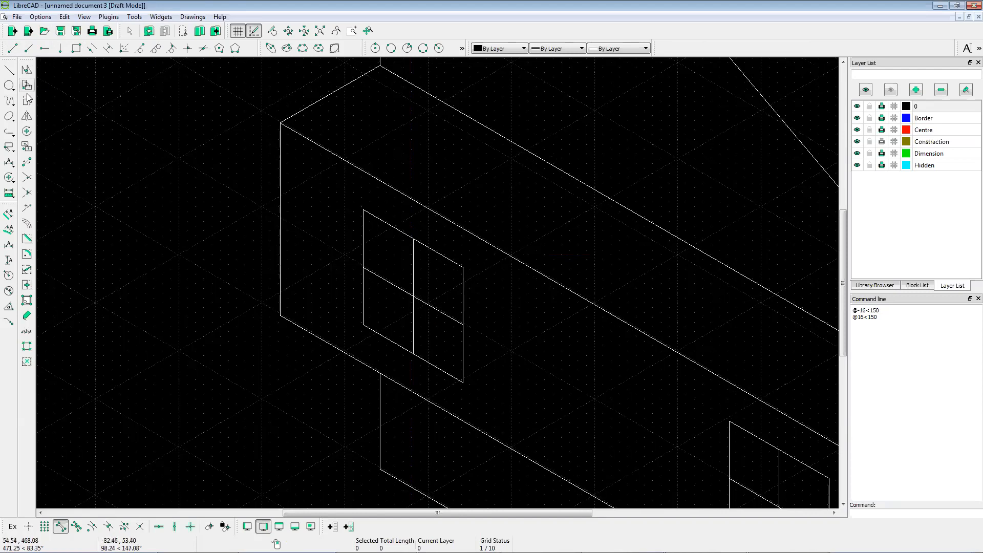
pyautogui.click(14, 118)
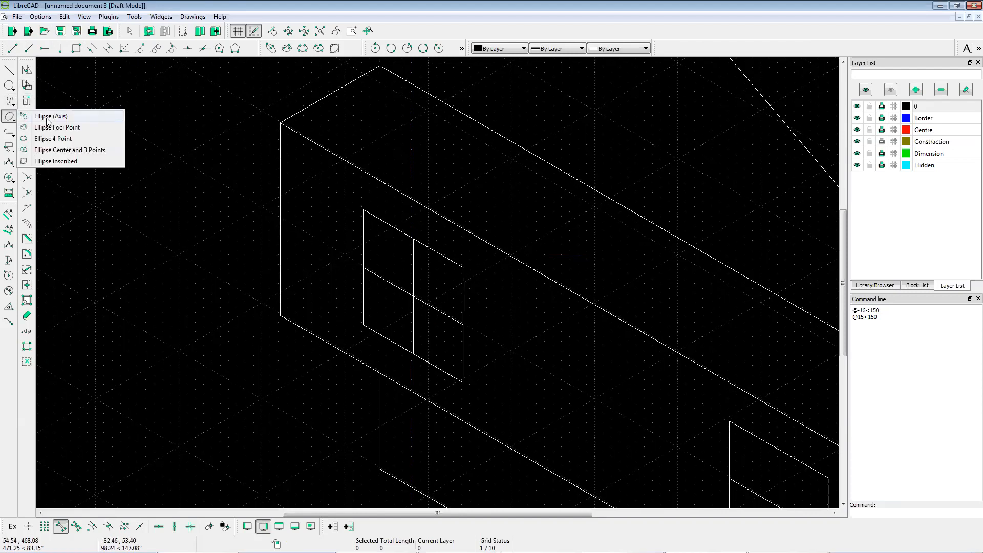
pyautogui.click(82, 161)
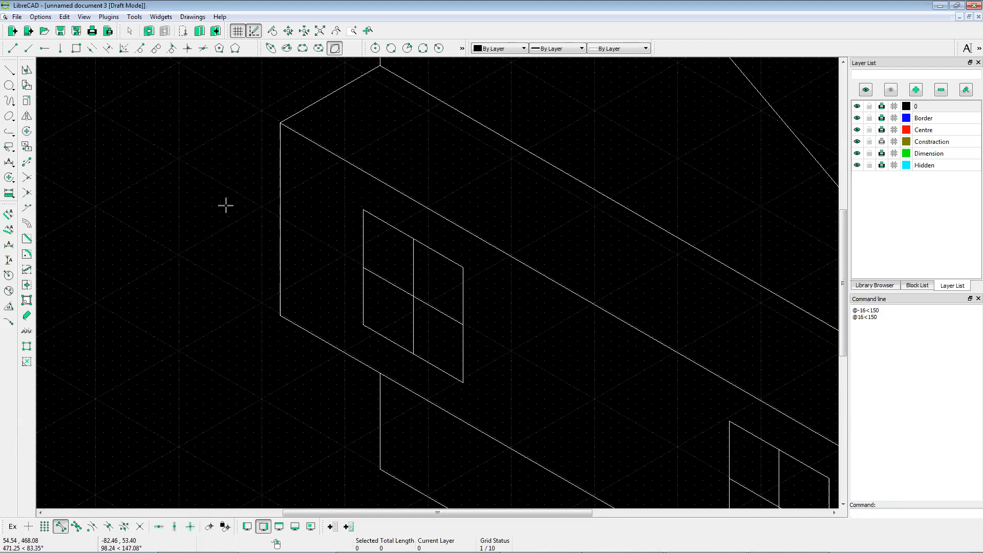
pyautogui.click(363, 240)
pyautogui.click(415, 355)
pyautogui.click(462, 342)
pyautogui.click(437, 272)
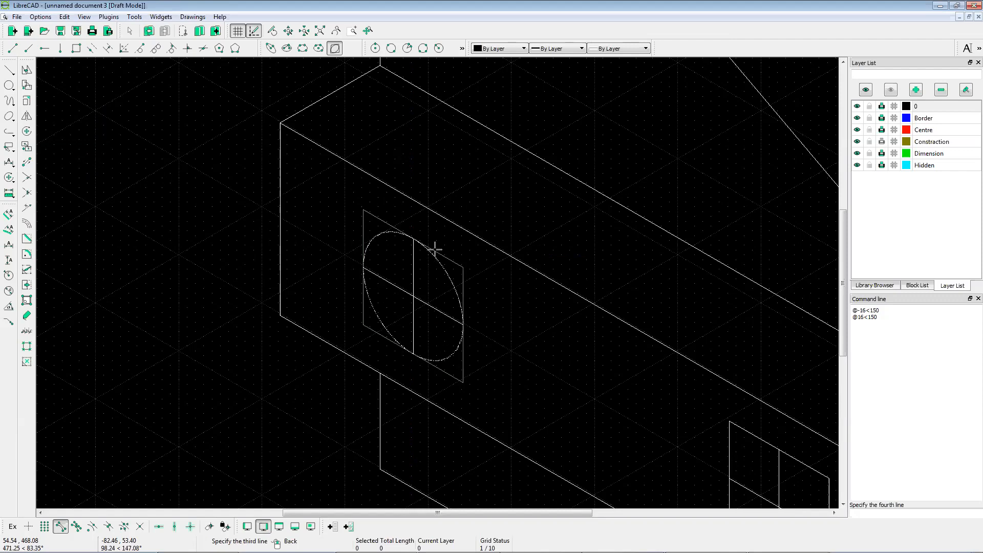
# Step: Draw an inscribed ellipse tangent to the four sides of the isometric box around the right cross
pyautogui.scroll(-1, 400, 311)
pyautogui.scroll(-1, 400, 312)
pyautogui.scroll(1, 451, 292)
pyautogui.scroll(-2, 429, 275)
pyautogui.scroll(1, 429, 275)
pyautogui.scroll(-2, 420, 277)
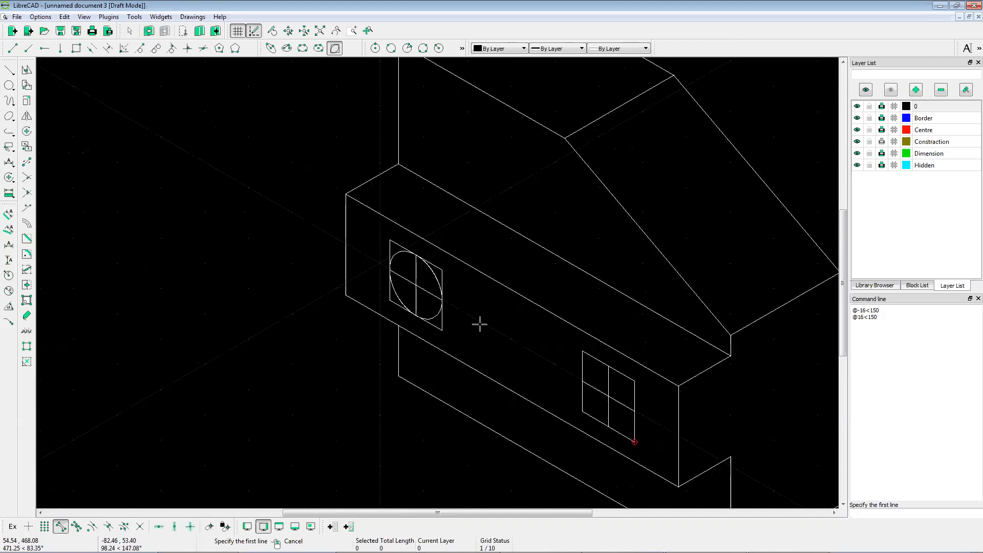
pyautogui.scroll(3, 654, 417)
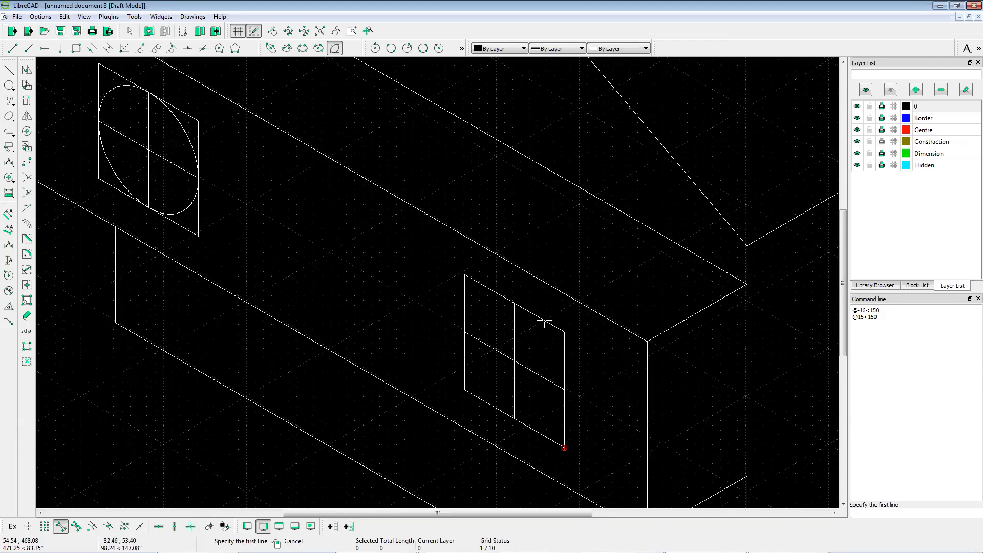
pyautogui.click(463, 308)
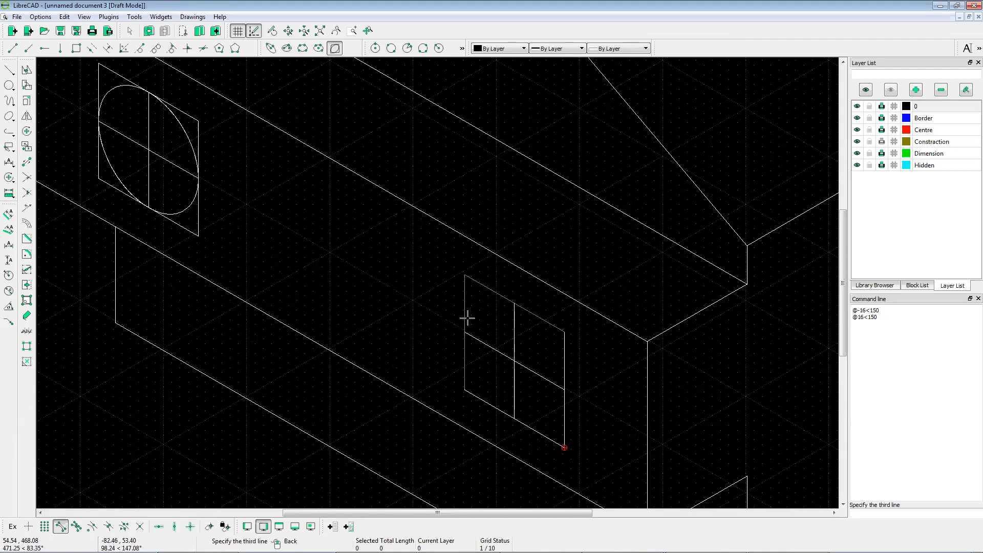
pyautogui.click(491, 408)
pyautogui.click(564, 368)
pyautogui.rightClick(472, 333)
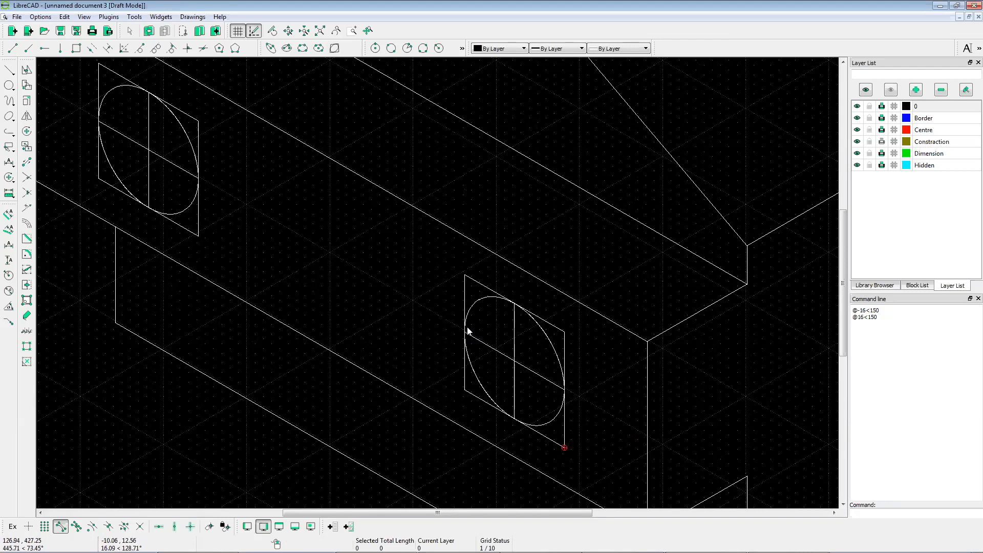
# Step: Delete the box sides and cross lines around the right ellipse, keeping only the ellipse
pyautogui.scroll(-2, 477, 292)
pyautogui.scroll(1, 473, 289)
pyautogui.click(470, 287)
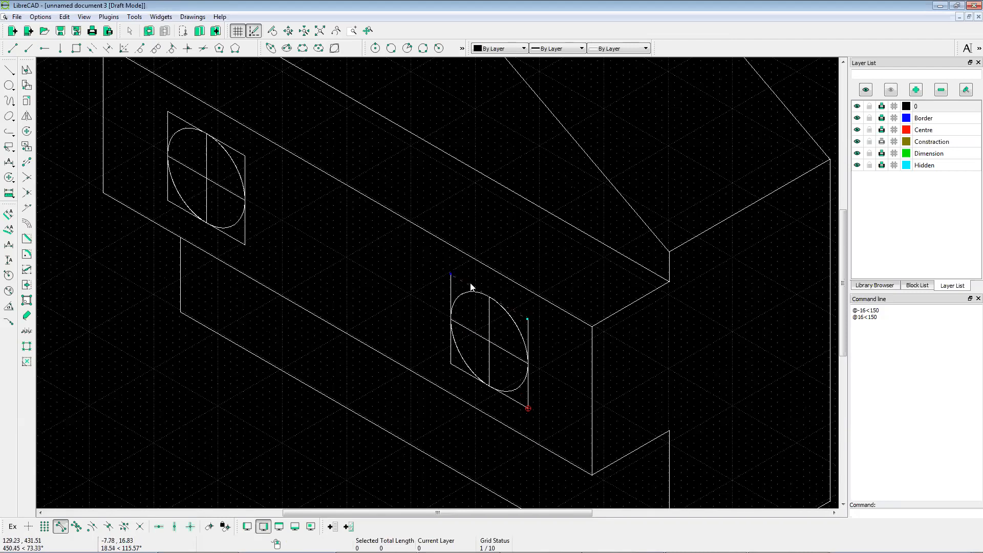
pyautogui.click(528, 324)
pyautogui.press('Delete')
pyautogui.click(516, 401)
pyautogui.press('Delete')
pyautogui.click(451, 348)
pyautogui.press('Delete')
pyautogui.click(480, 332)
pyautogui.press('Delete')
# Step: Delete the box sides and cross lines around the left ellipse, keeping only the ellipse
pyautogui.scroll(-2, 408, 316)
pyautogui.scroll(4, 256, 182)
pyautogui.click(277, 176)
pyautogui.press('Delete')
pyautogui.click(348, 225)
pyautogui.click(260, 185)
pyautogui.click(272, 272)
pyautogui.click(285, 234)
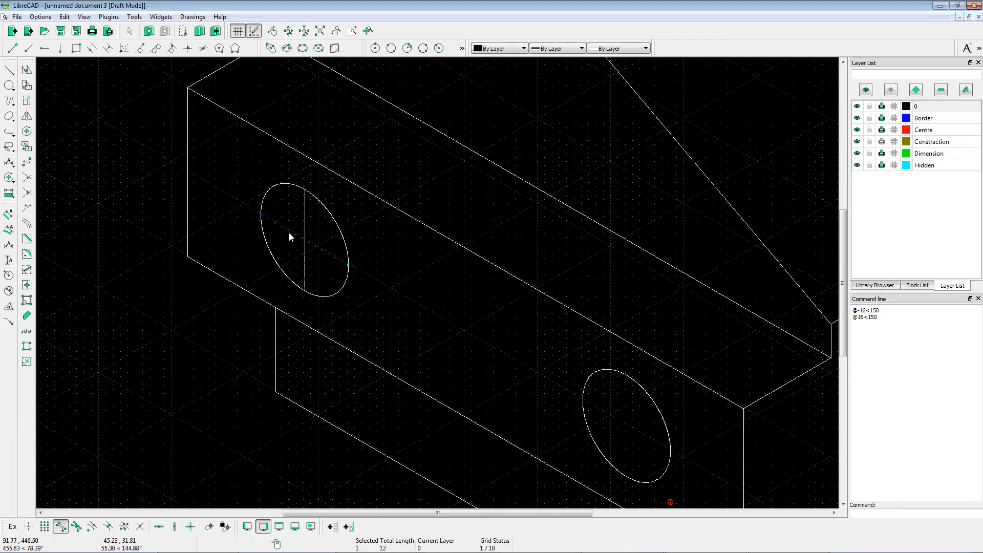
# Step: Examine the whole isometric slide block with its two holes on the ledge face
pyautogui.scroll(-6, 307, 239)
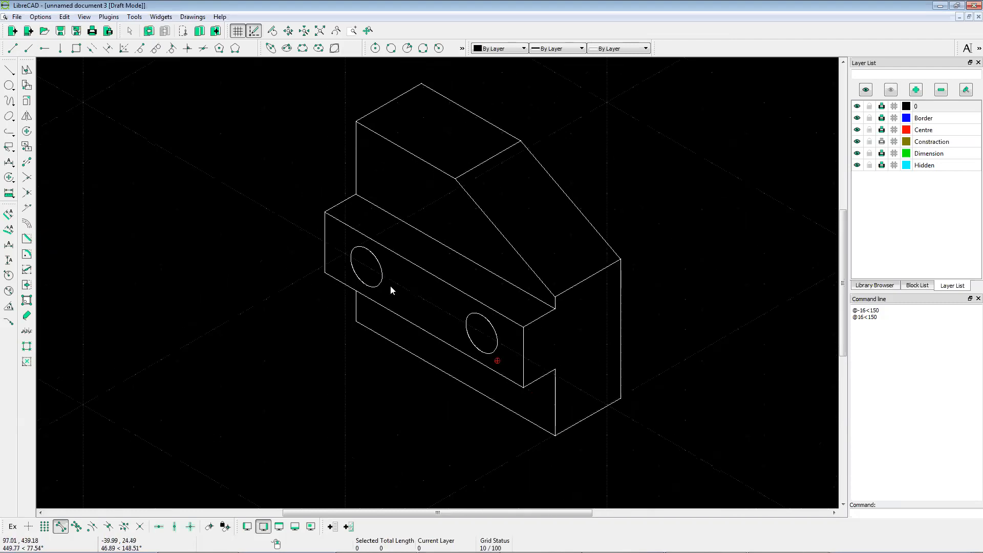
pyautogui.scroll(2, 433, 271)
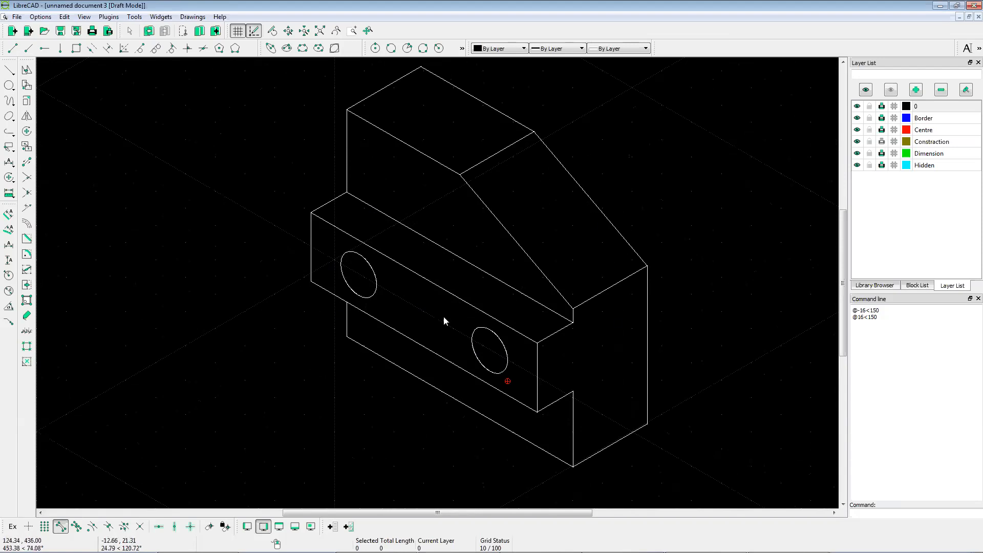
pyautogui.scroll(-1, 455, 284)
pyautogui.scroll(1, 456, 283)
pyautogui.scroll(-1, 456, 284)
pyautogui.scroll(2, 452, 198)
pyautogui.scroll(-2, 449, 235)
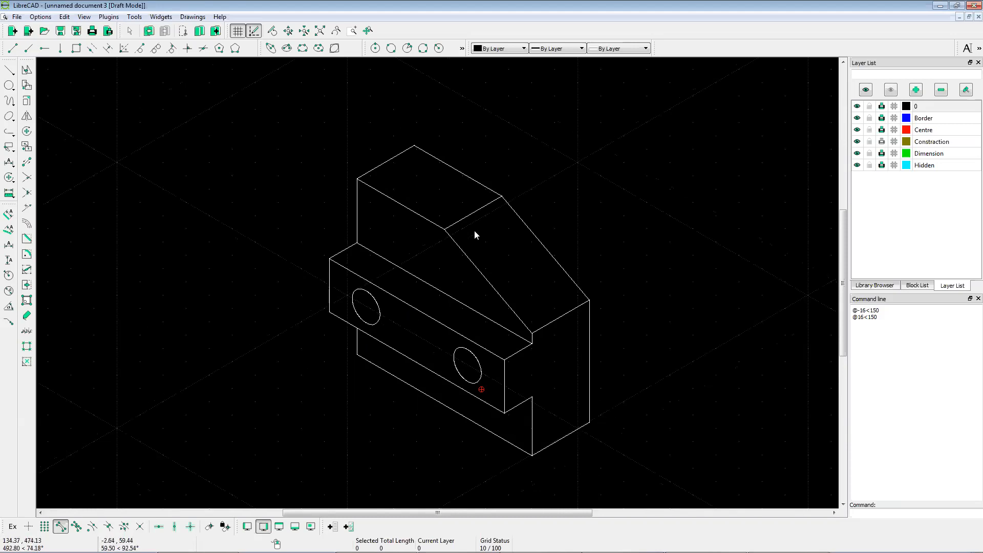
pyautogui.scroll(-1, 474, 236)
pyautogui.scroll(1, 476, 358)
pyautogui.scroll(1, 431, 269)
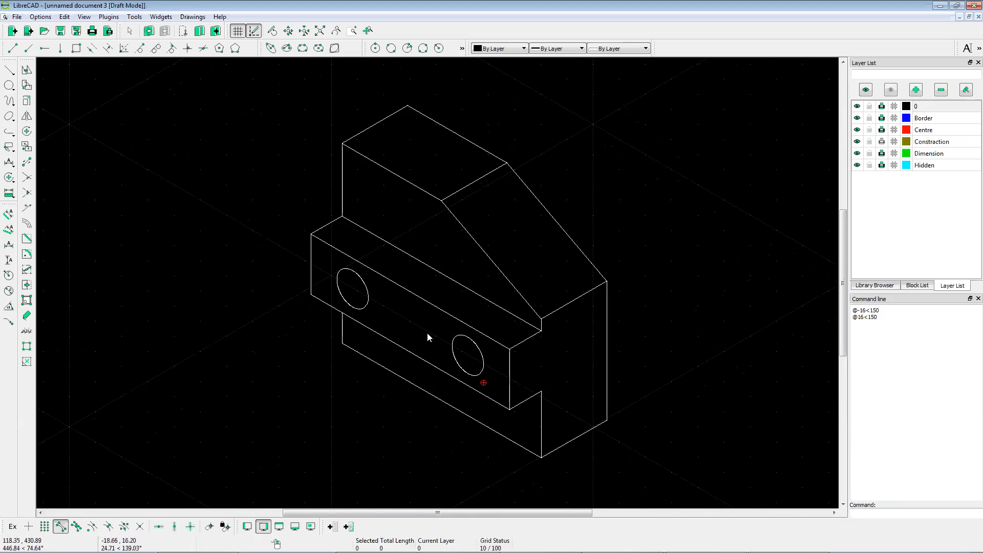
pyautogui.scroll(-1, 428, 337)
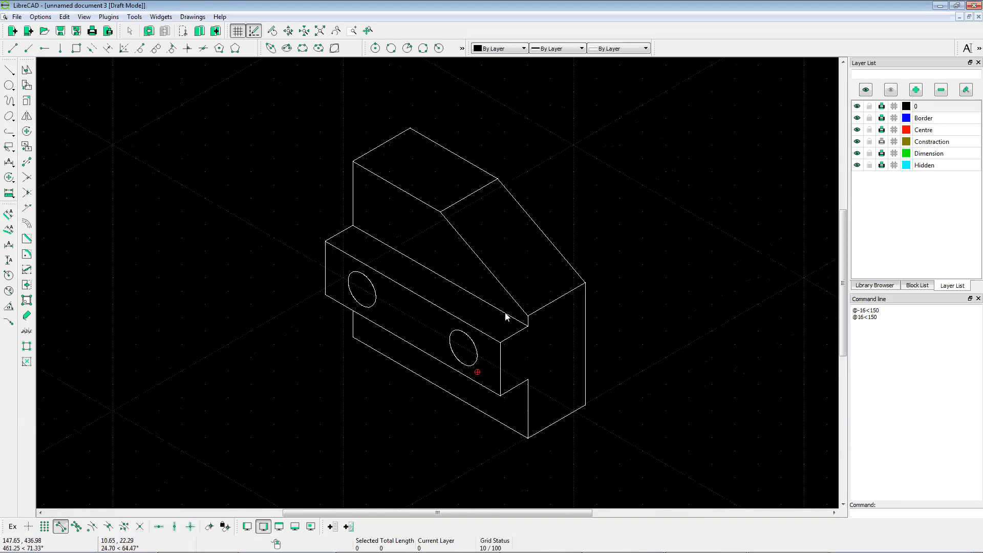
pyautogui.scroll(-1, 505, 367)
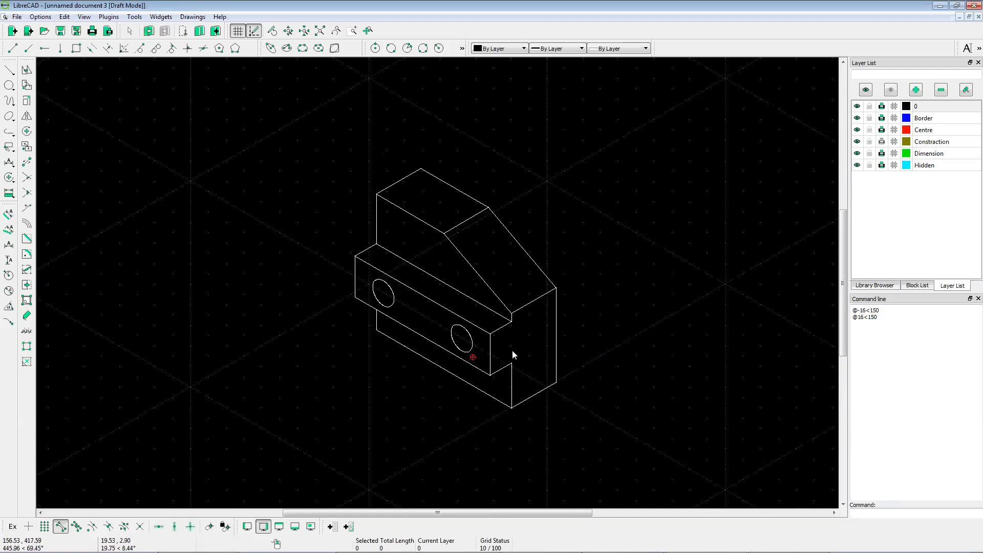
pyautogui.scroll(-1, 479, 340)
pyautogui.scroll(3, 472, 326)
pyautogui.scroll(-4, 468, 323)
pyautogui.scroll(-1, 434, 302)
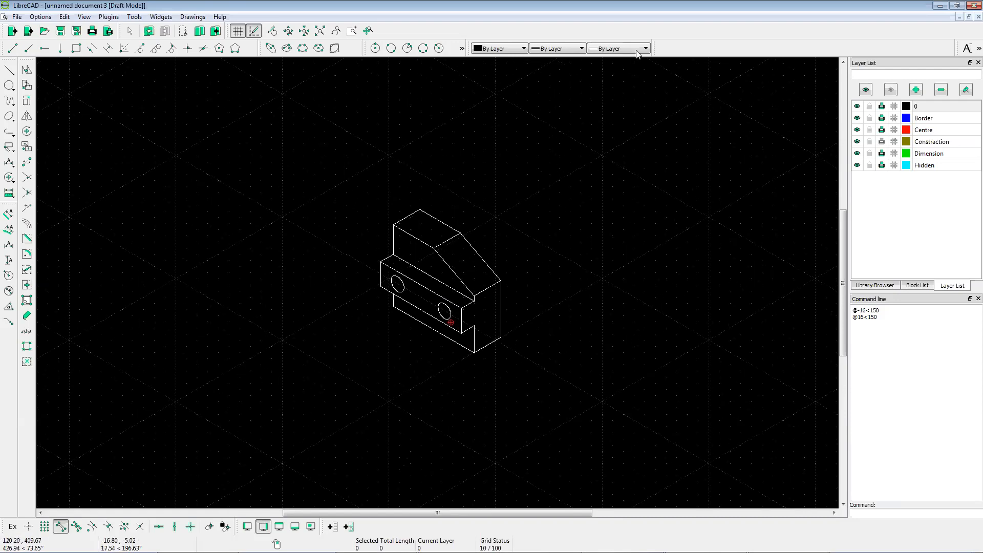